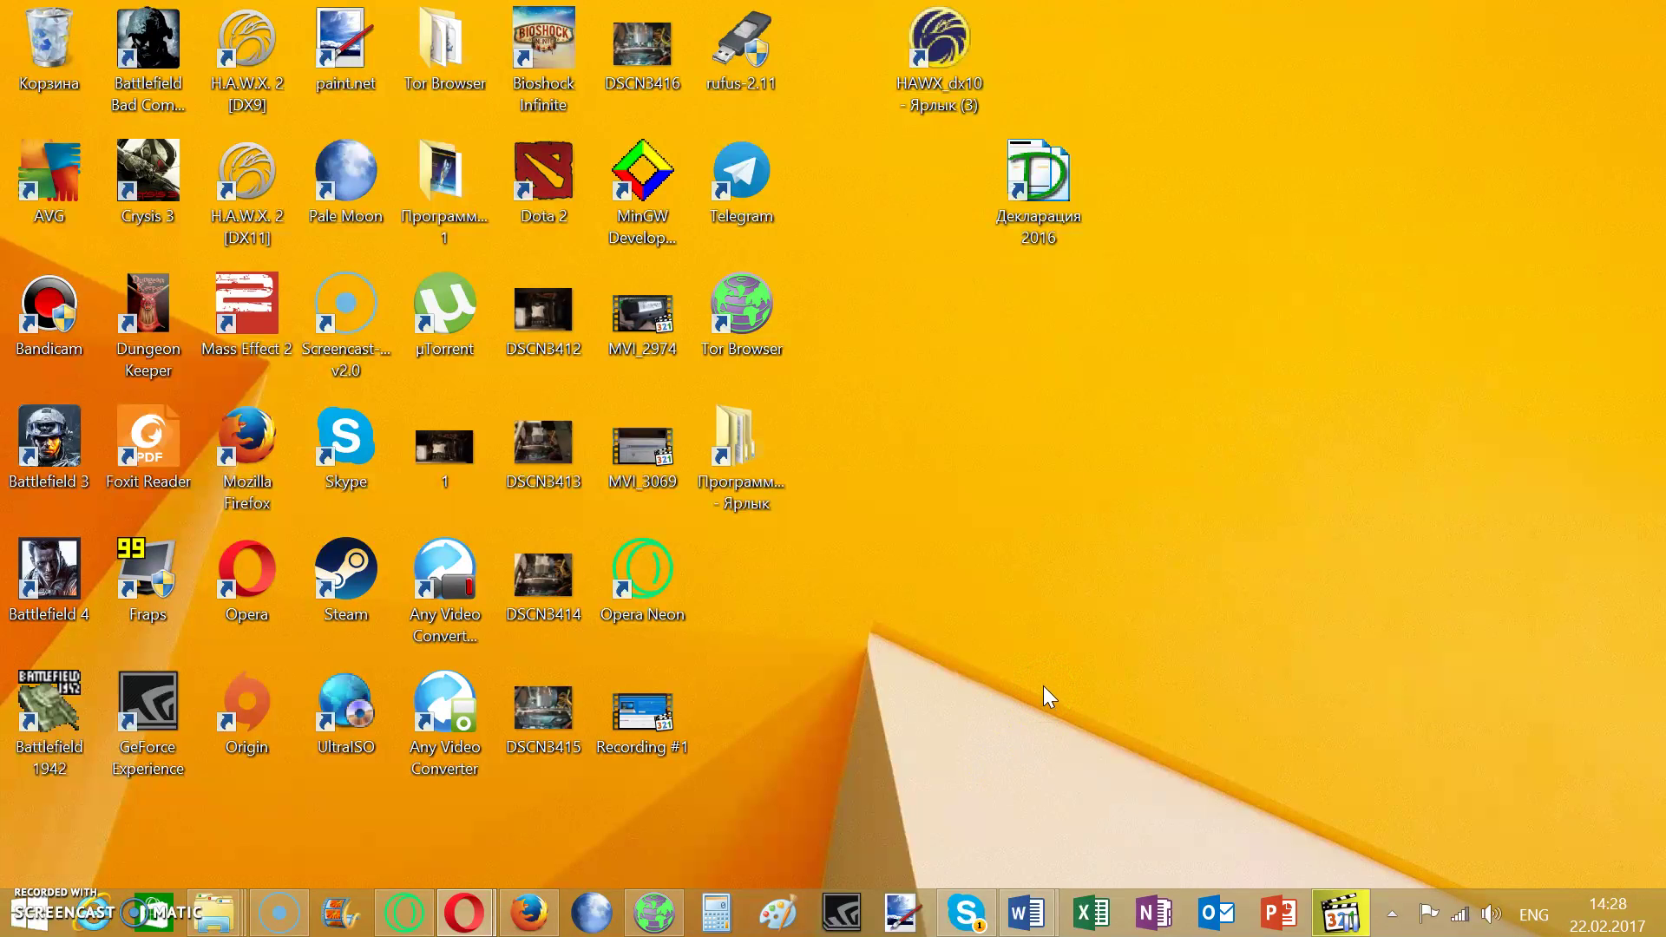
Launch Microsoft Excel from its taskbar icon.
click(1090, 912)
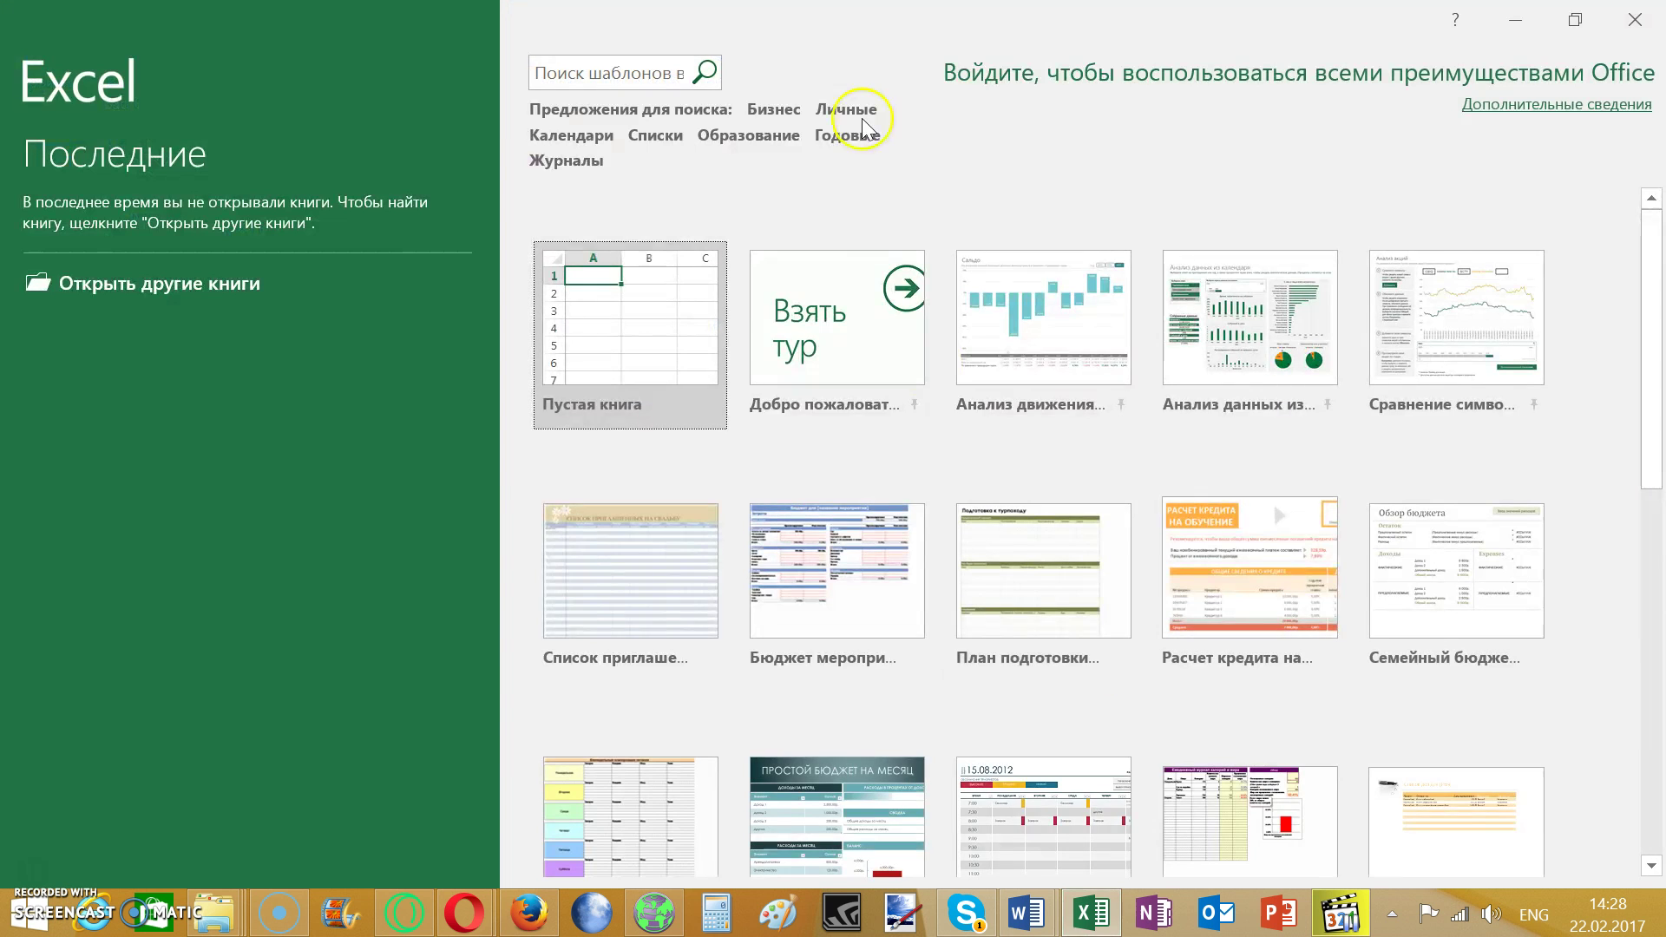
Create a blank workbook and enter 1 in cell H1.
click(639, 297)
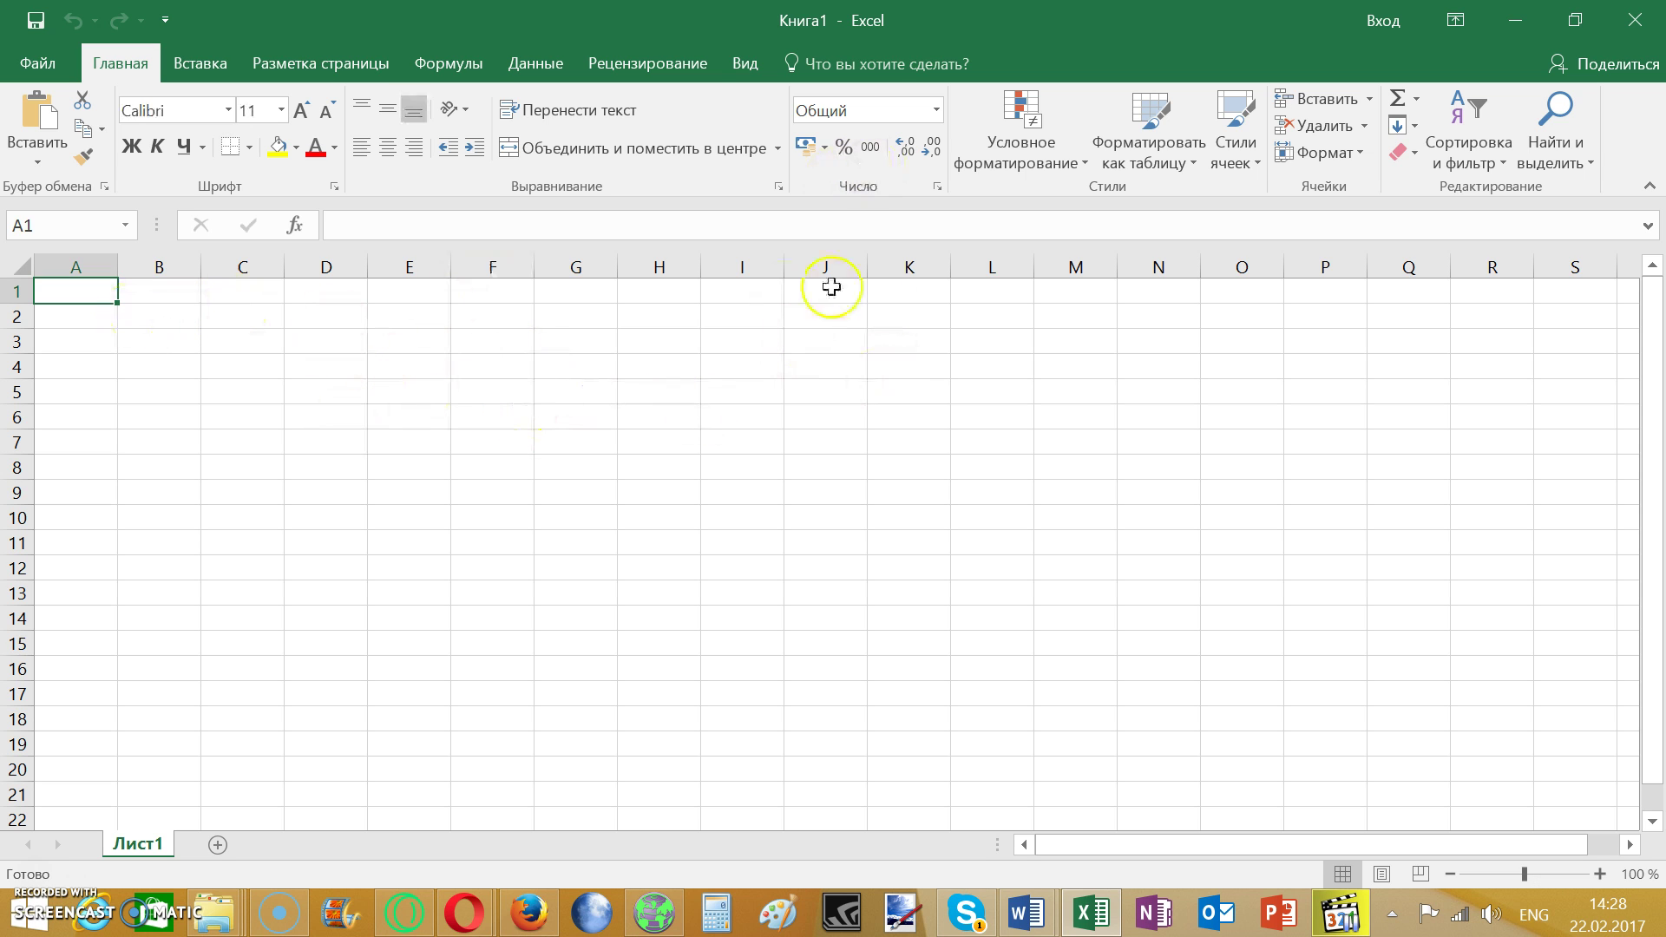
click(659, 289)
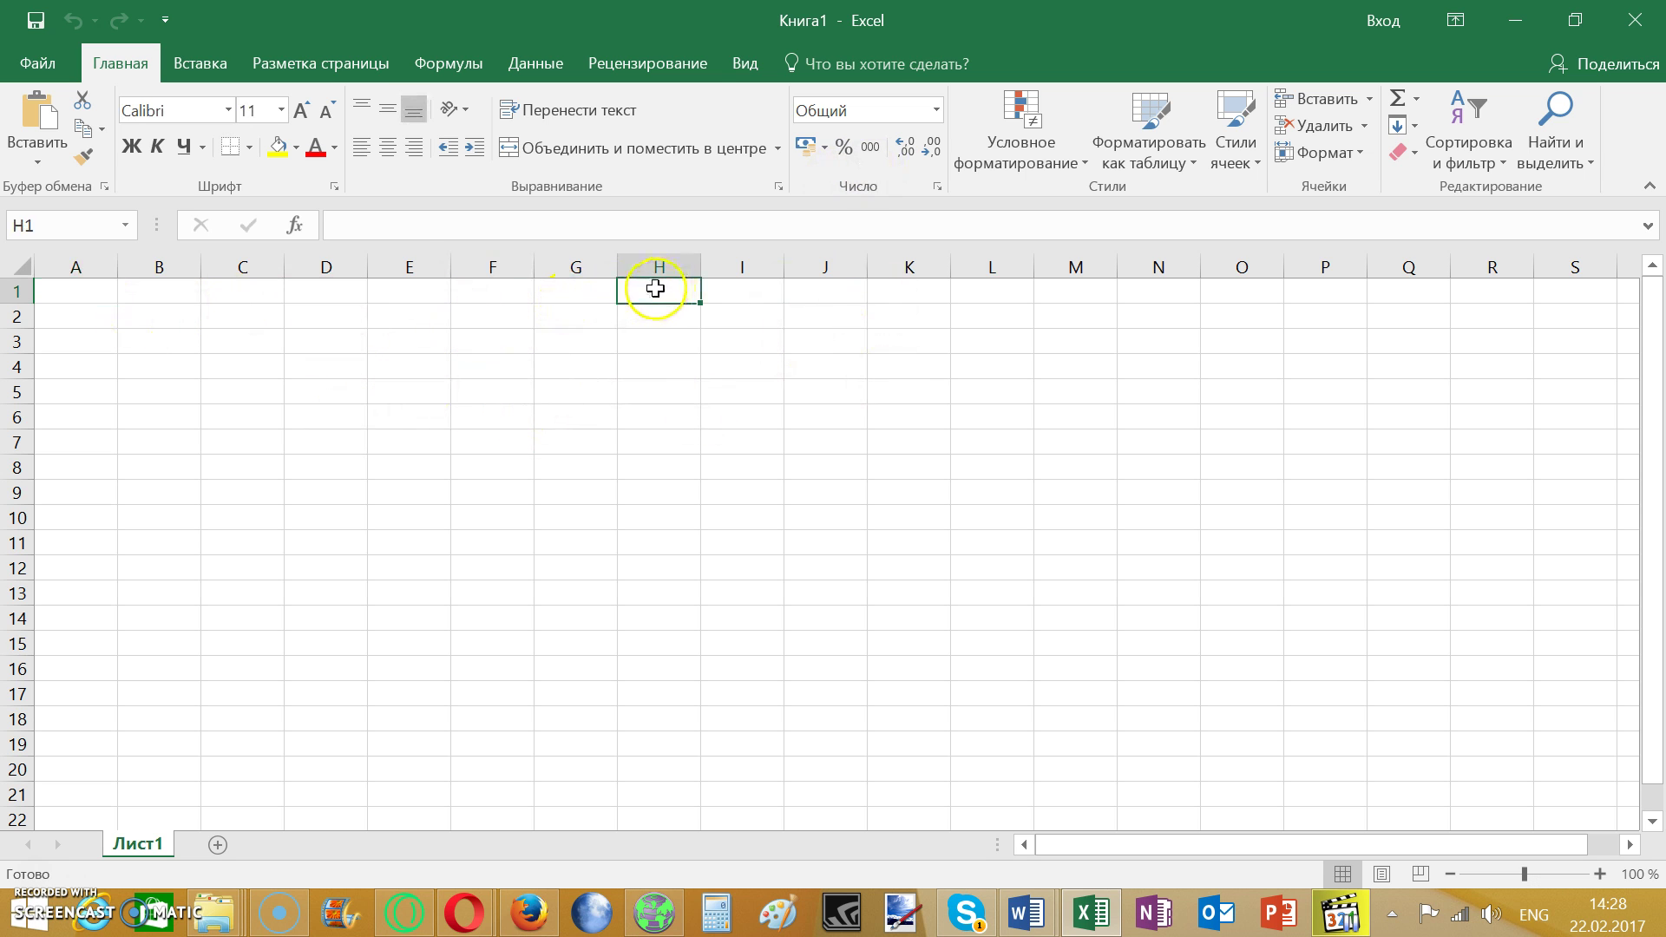
click(419, 228)
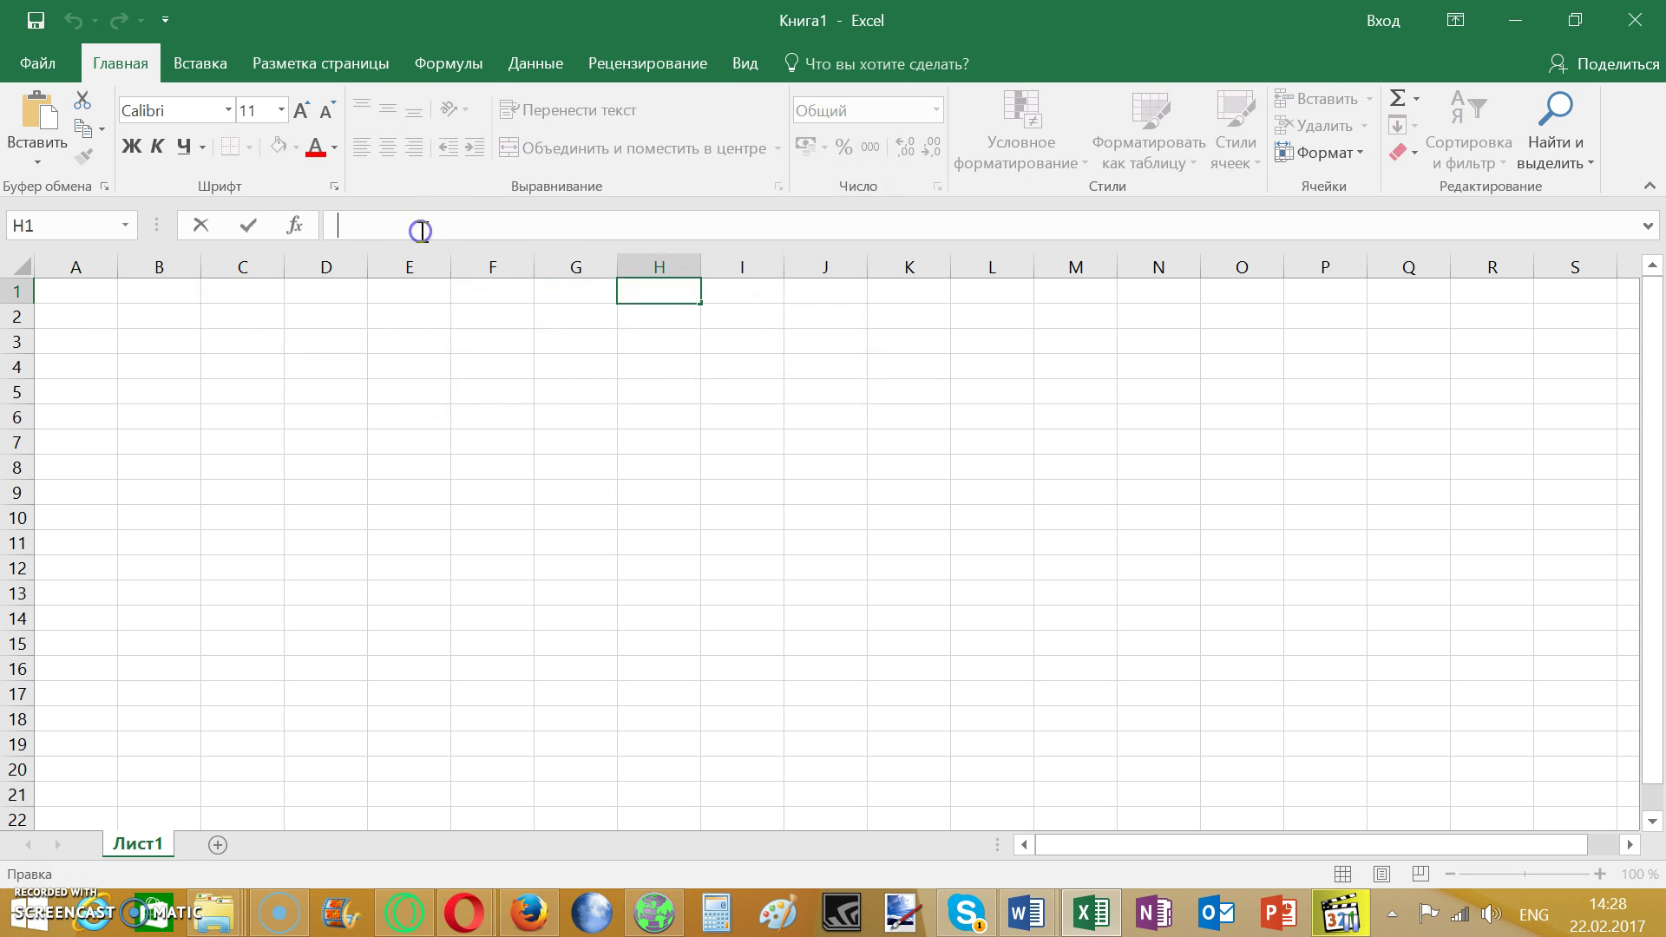
text(1)
click(651, 309)
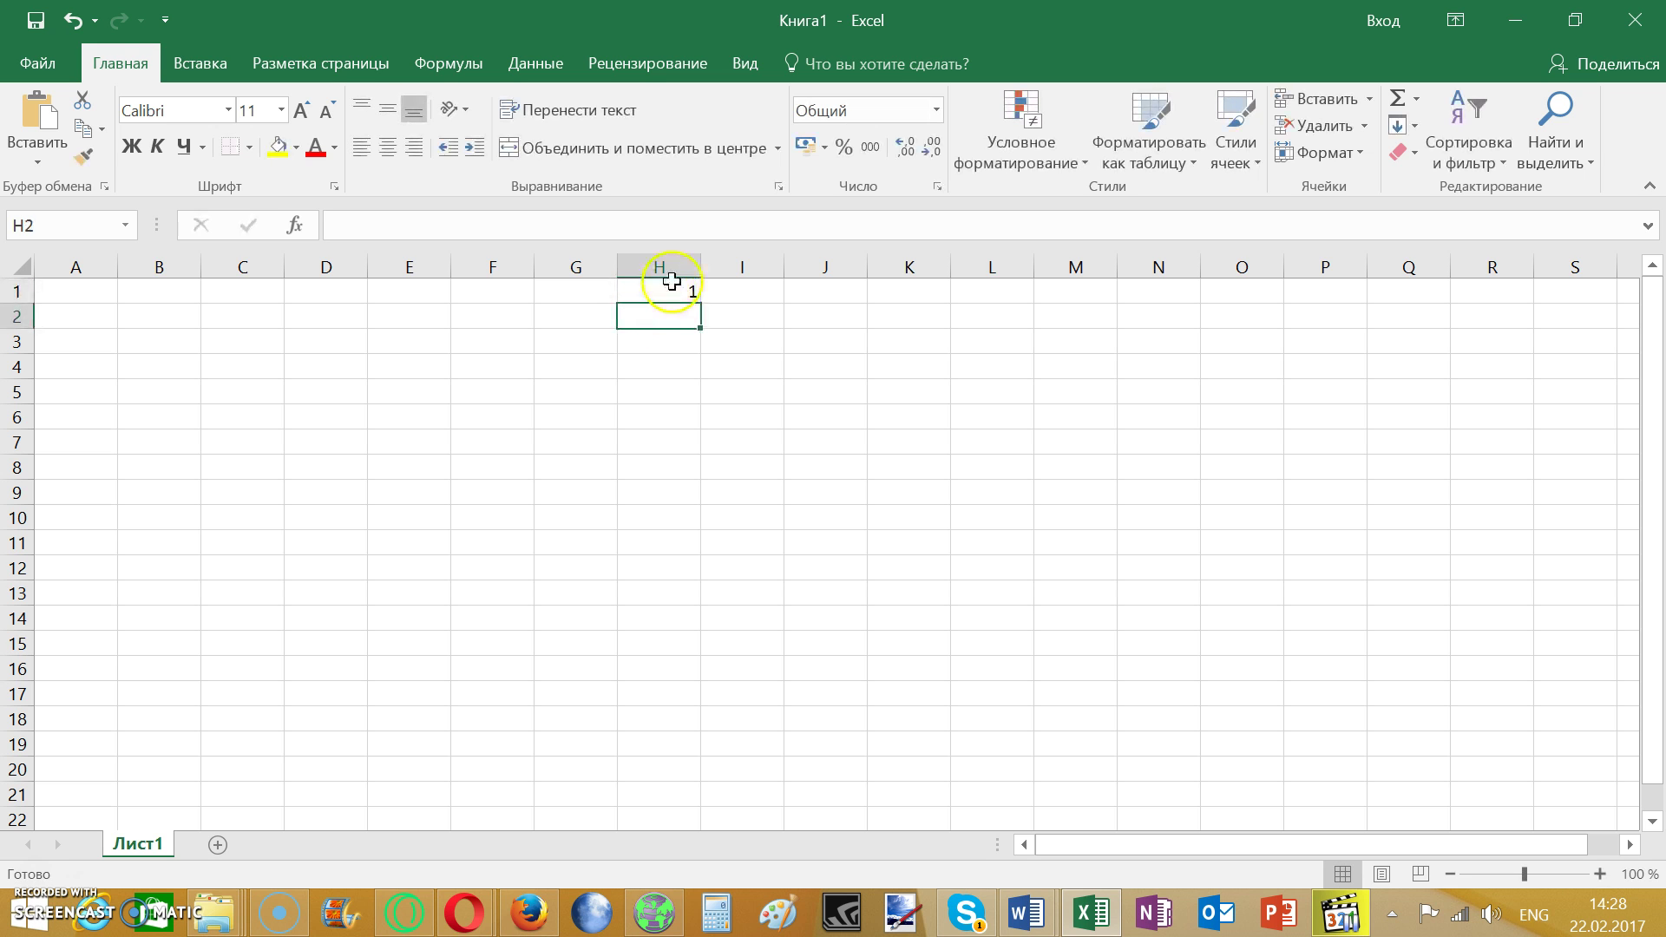
Enter =H1+1 in H2 and fill it down to H16 for numbers 1–16.
click(671, 284)
click(649, 323)
click(368, 217)
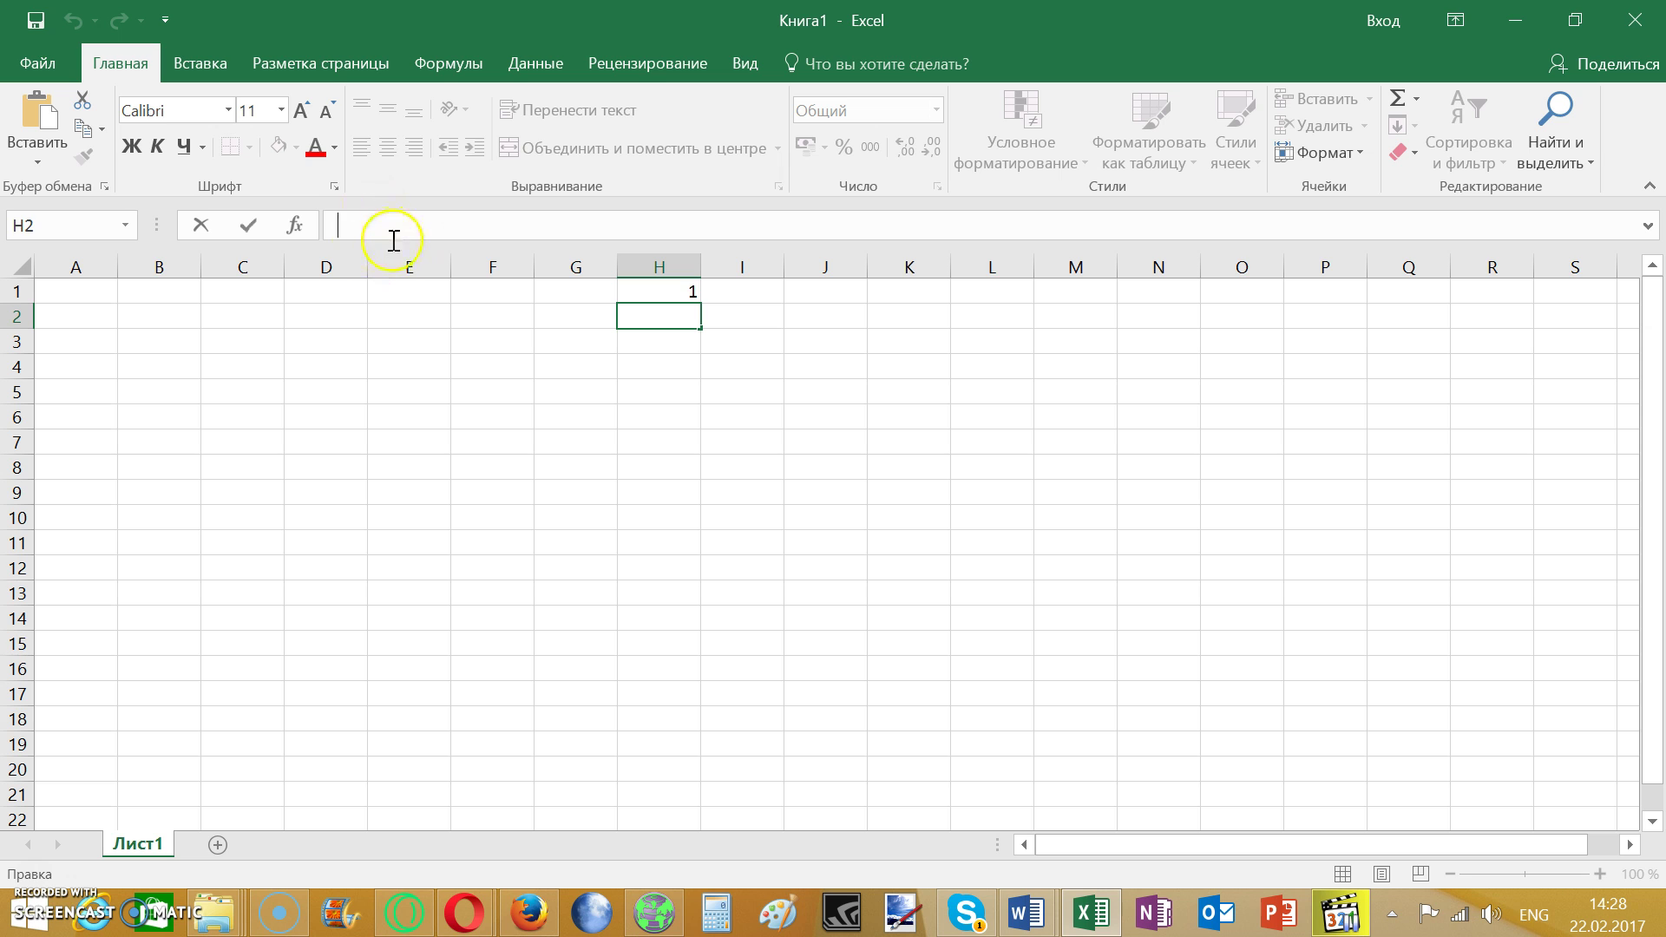
text(=)
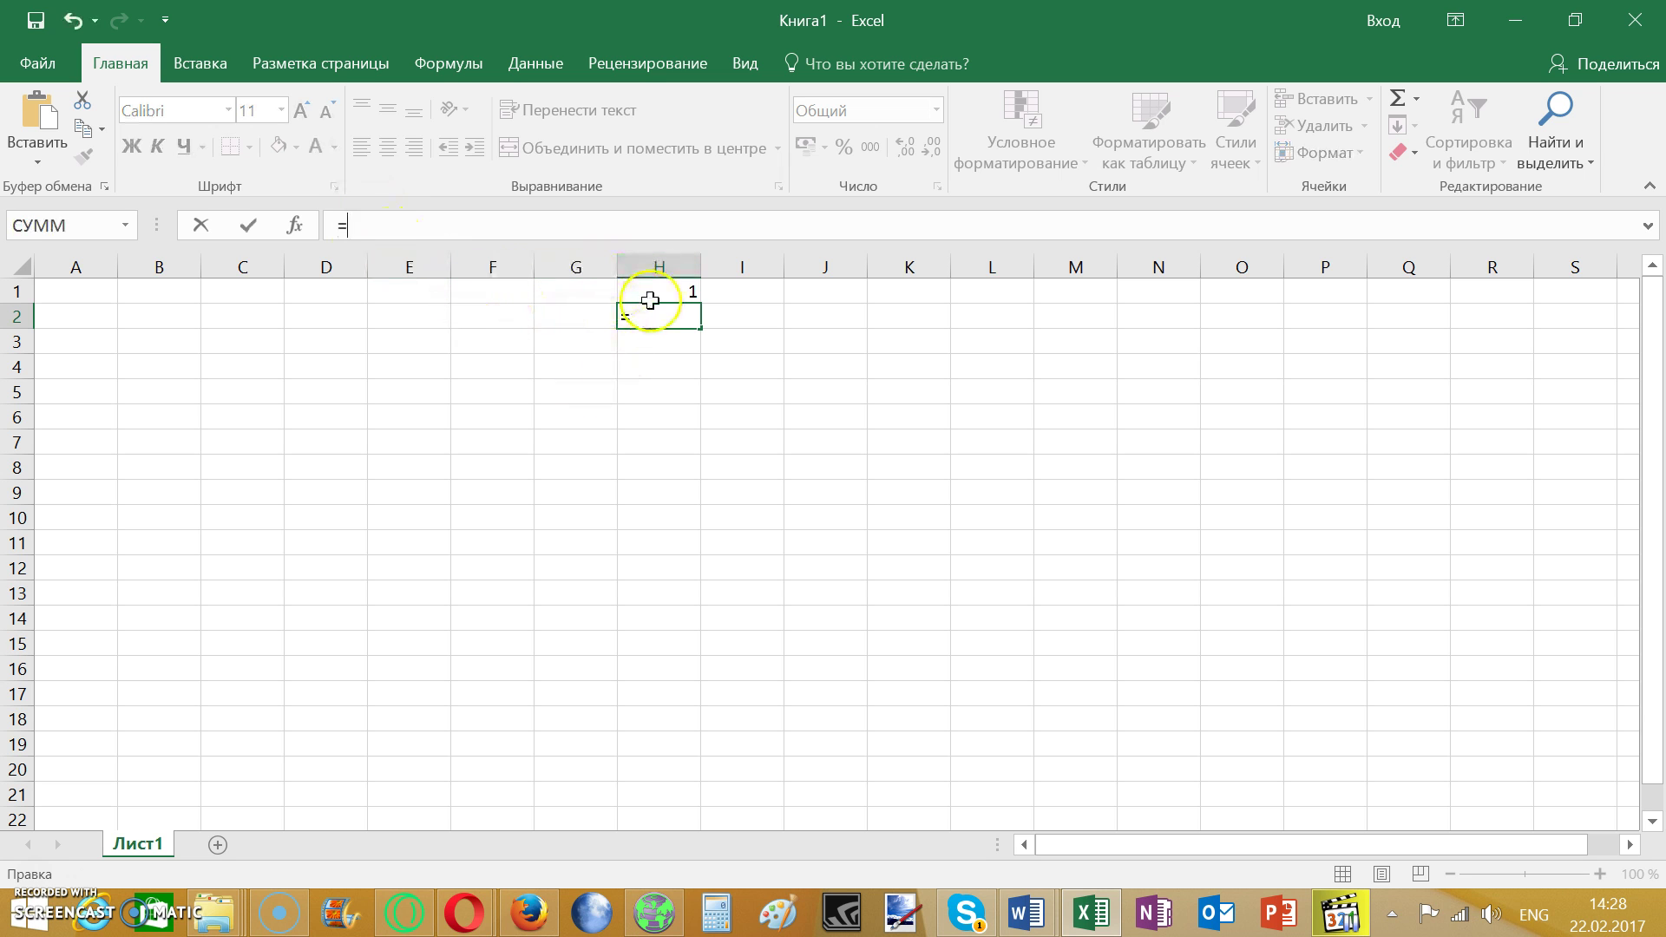
click(652, 293)
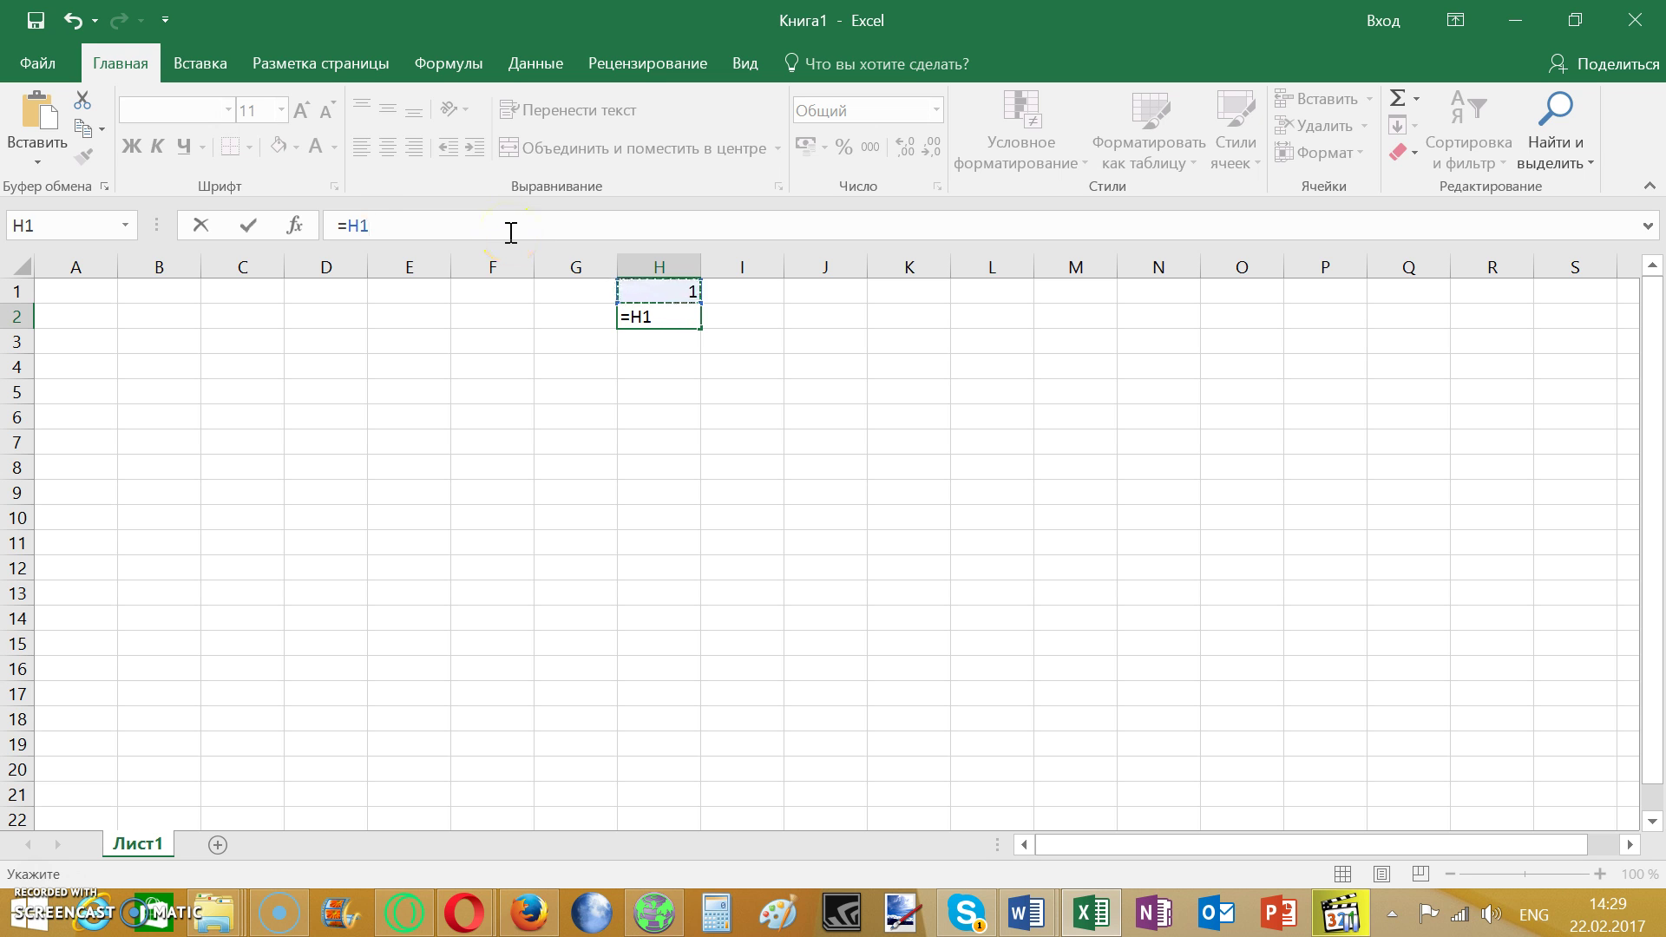
click(804, 369)
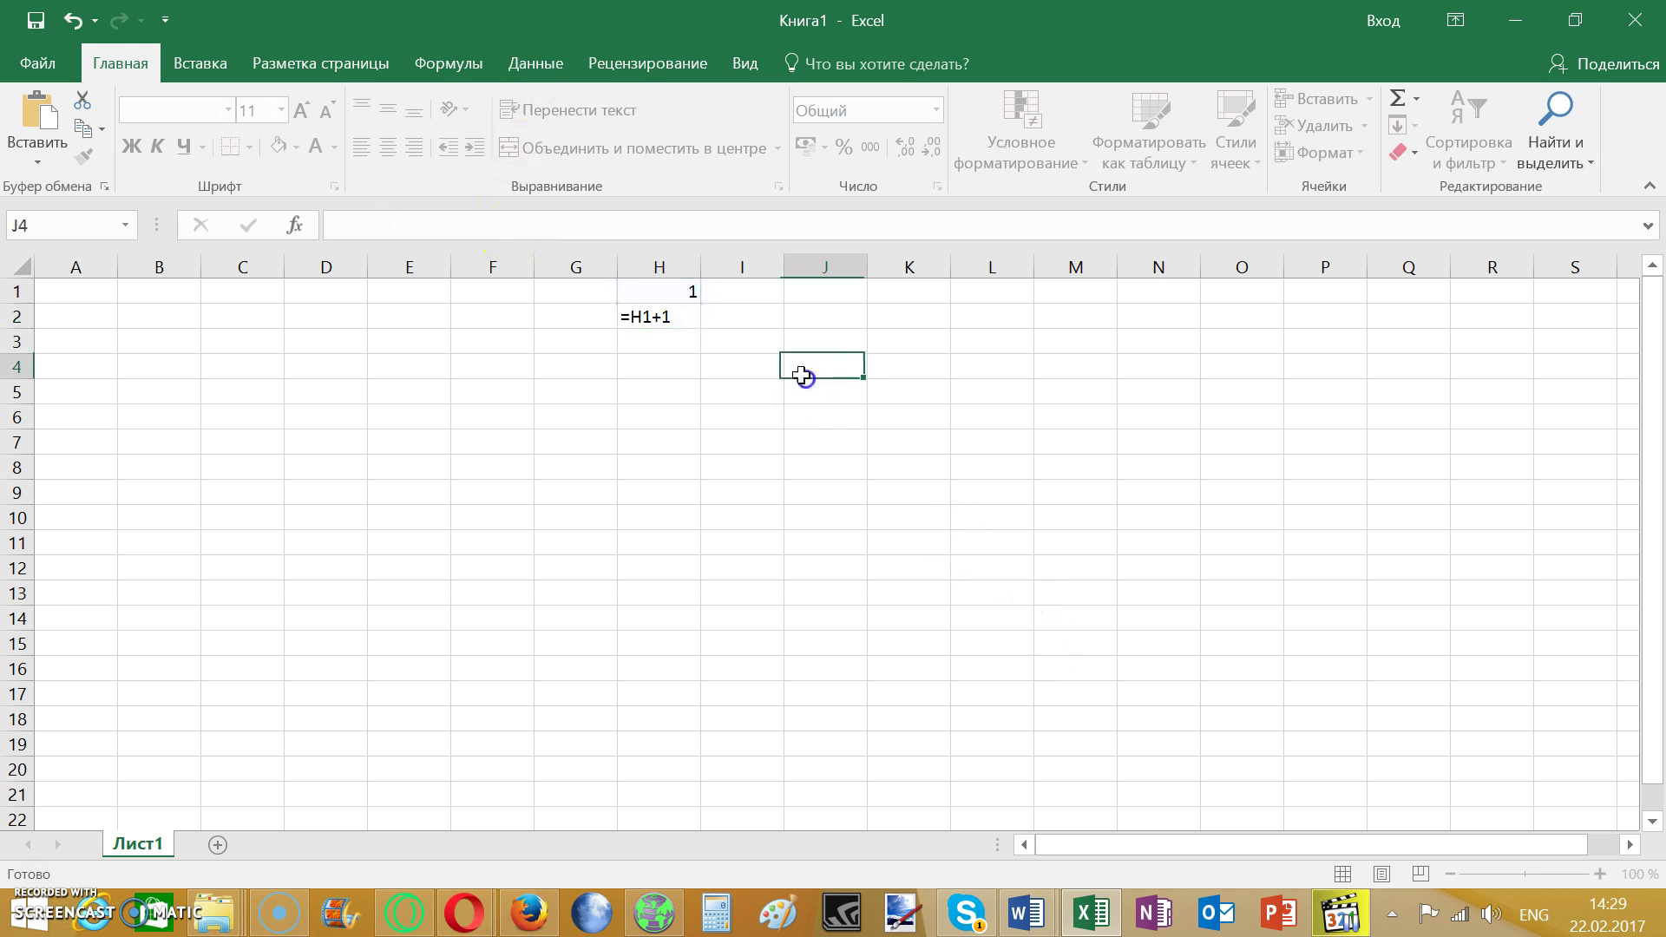
click(661, 317)
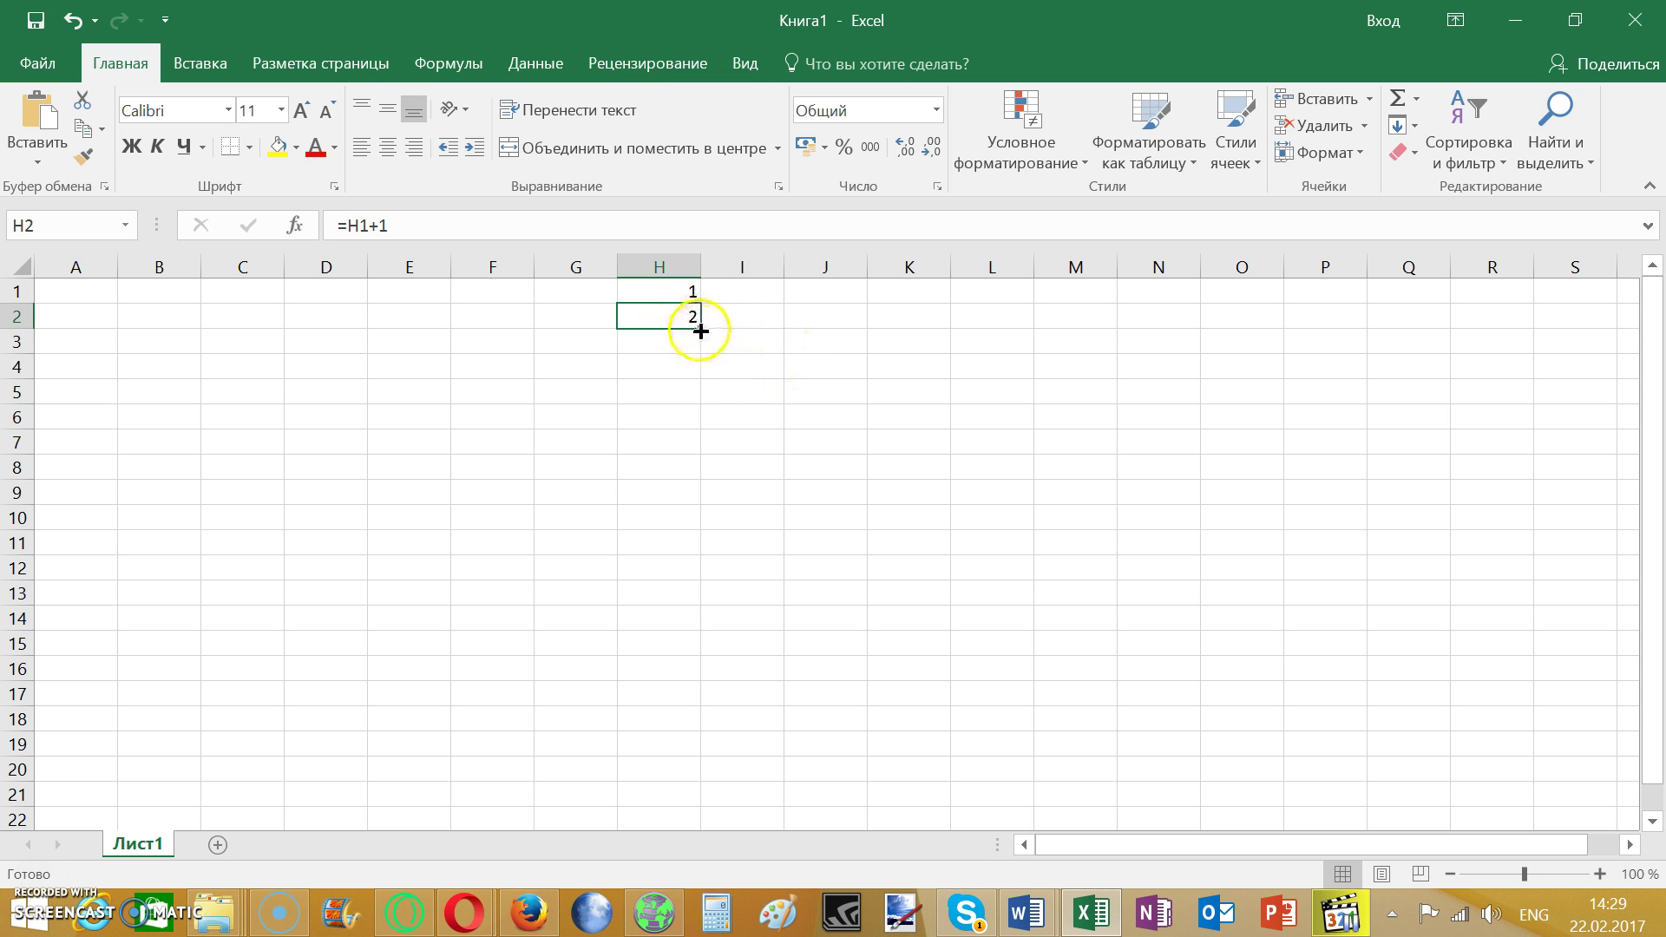
mouse_move(700, 328)
mouse_down()
mouse_move(685, 674)
mouse_move(687, 486)
mouse_up()
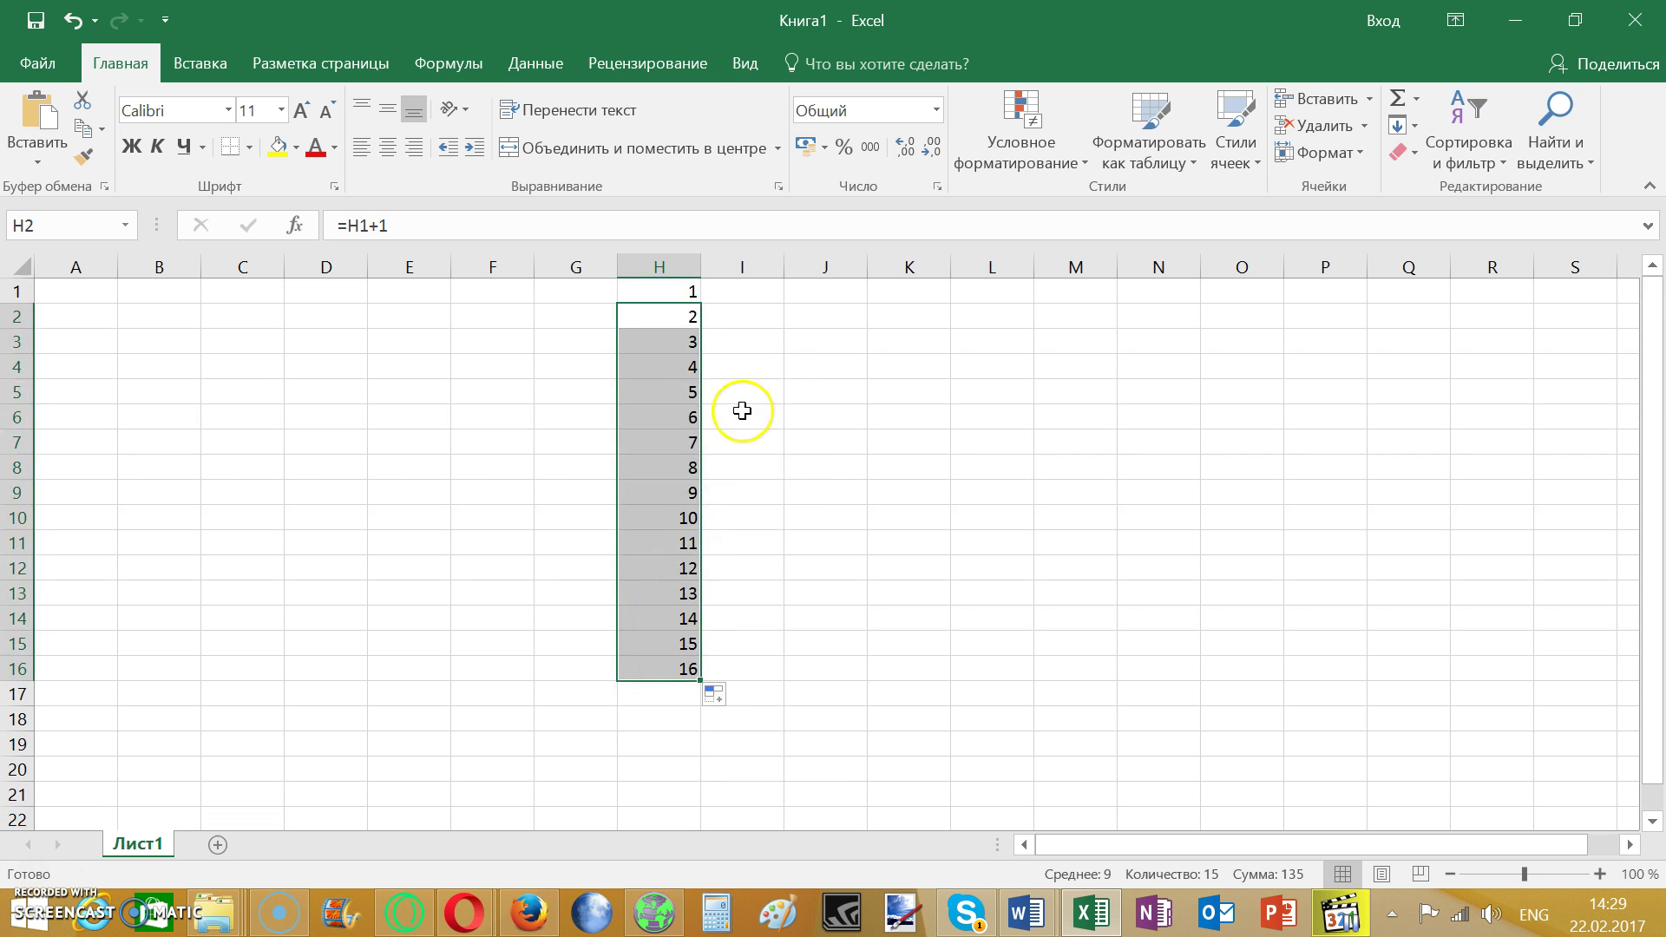
click(749, 294)
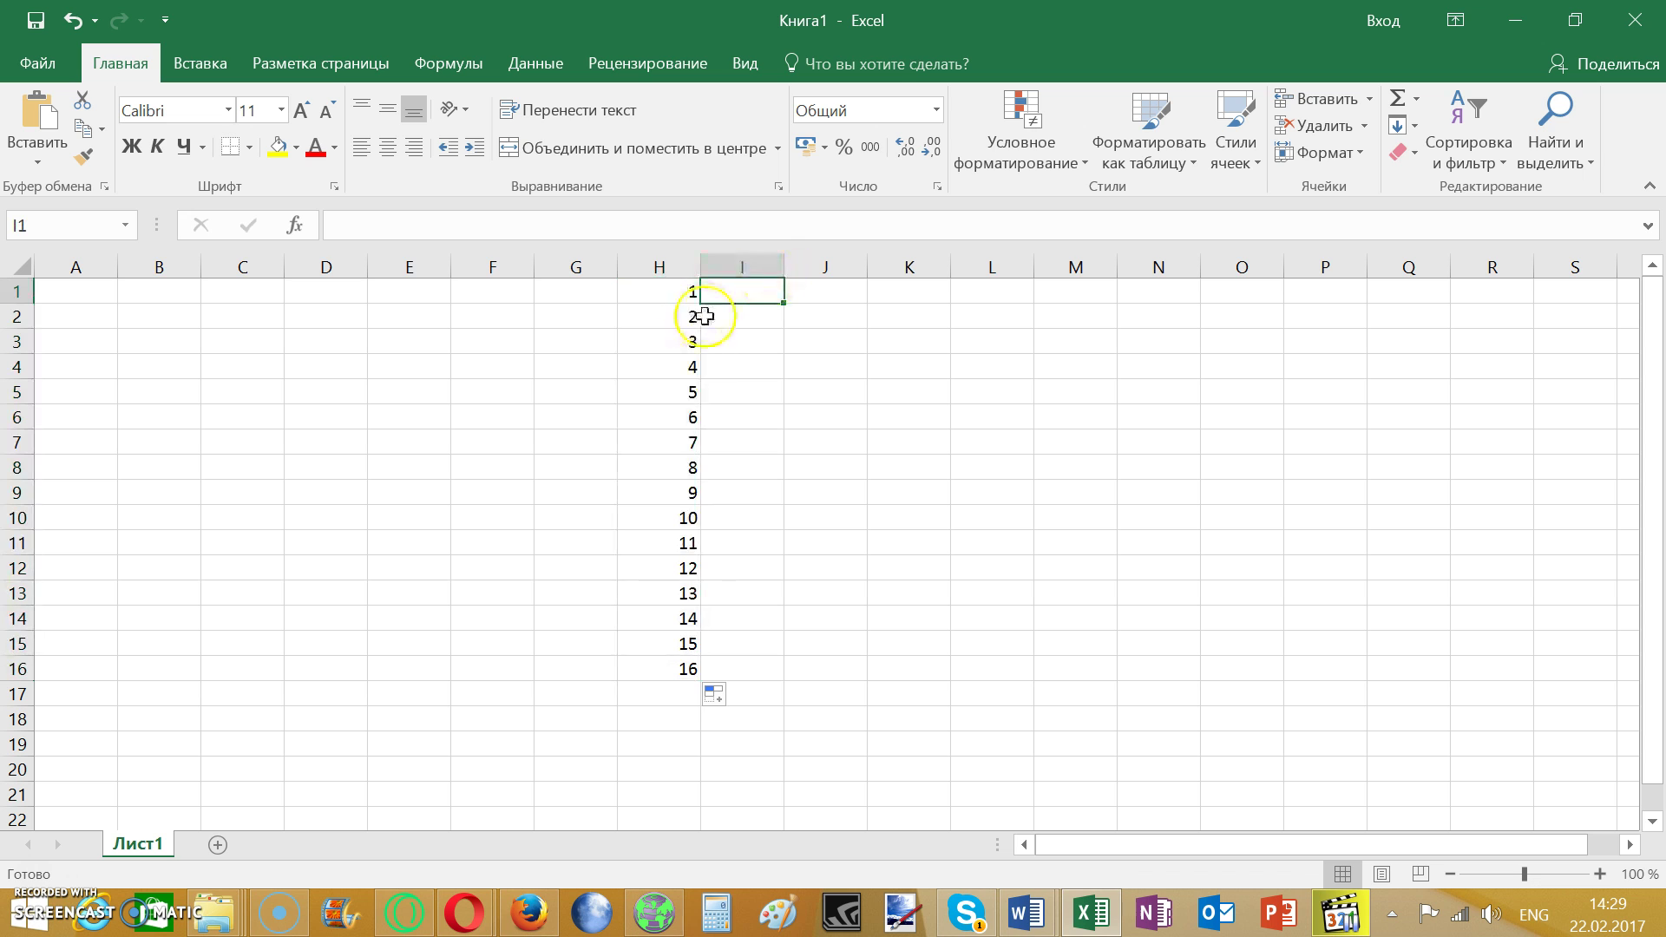
Enter the squaring formula =H1^2 in cell I1.
click(543, 232)
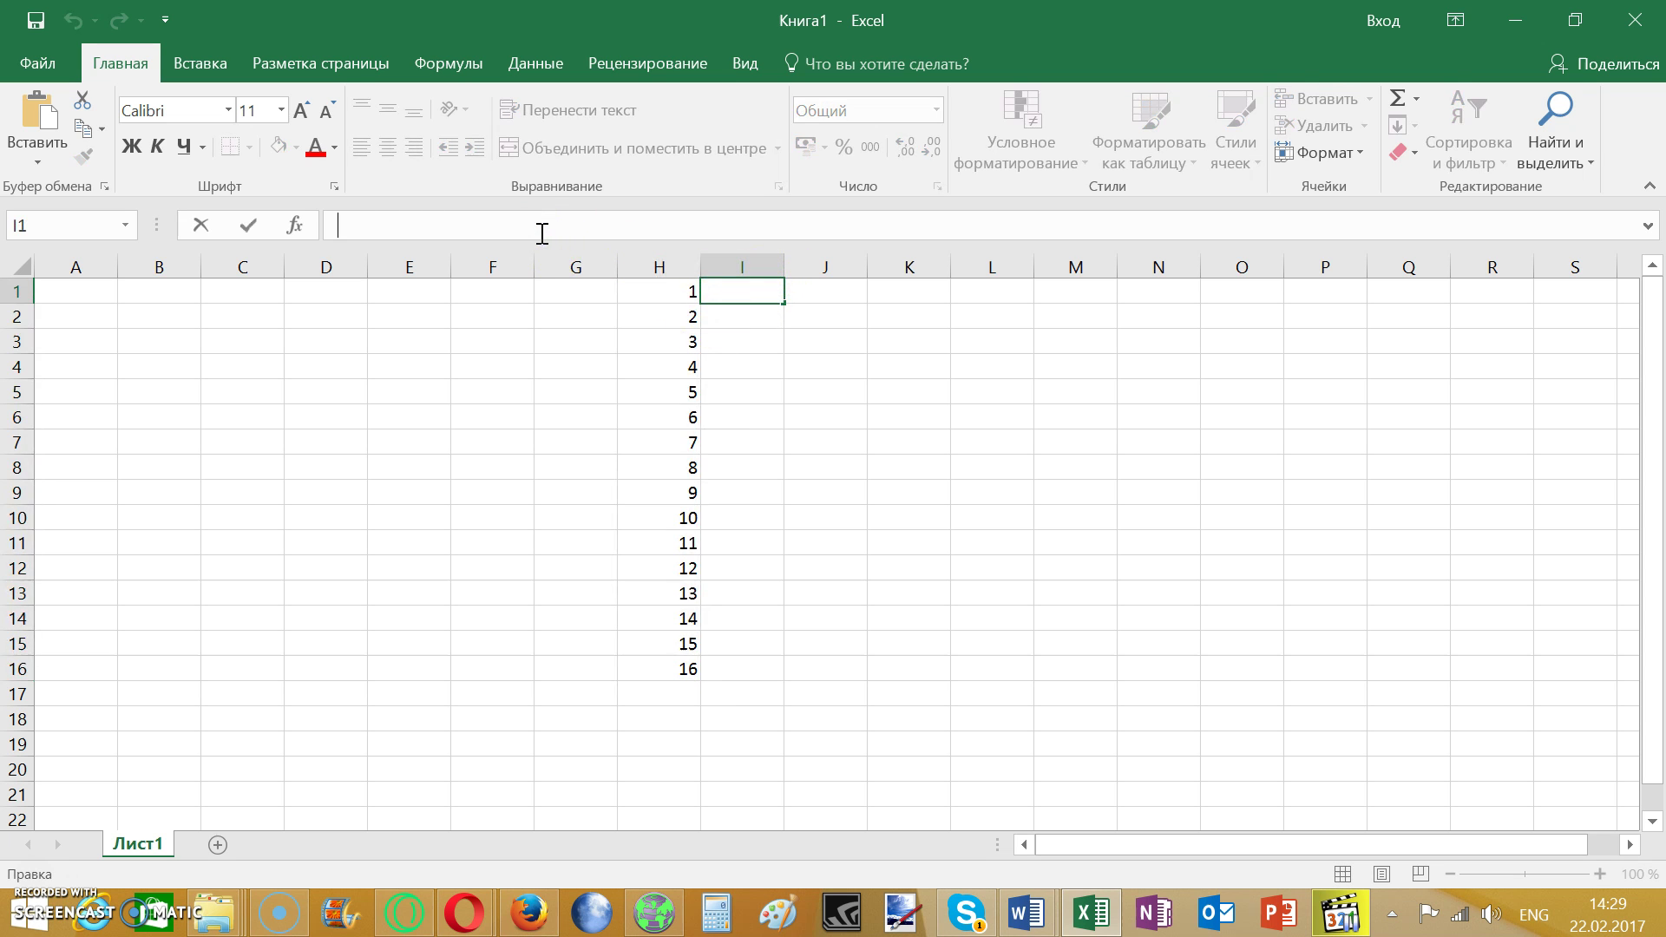
text(=)
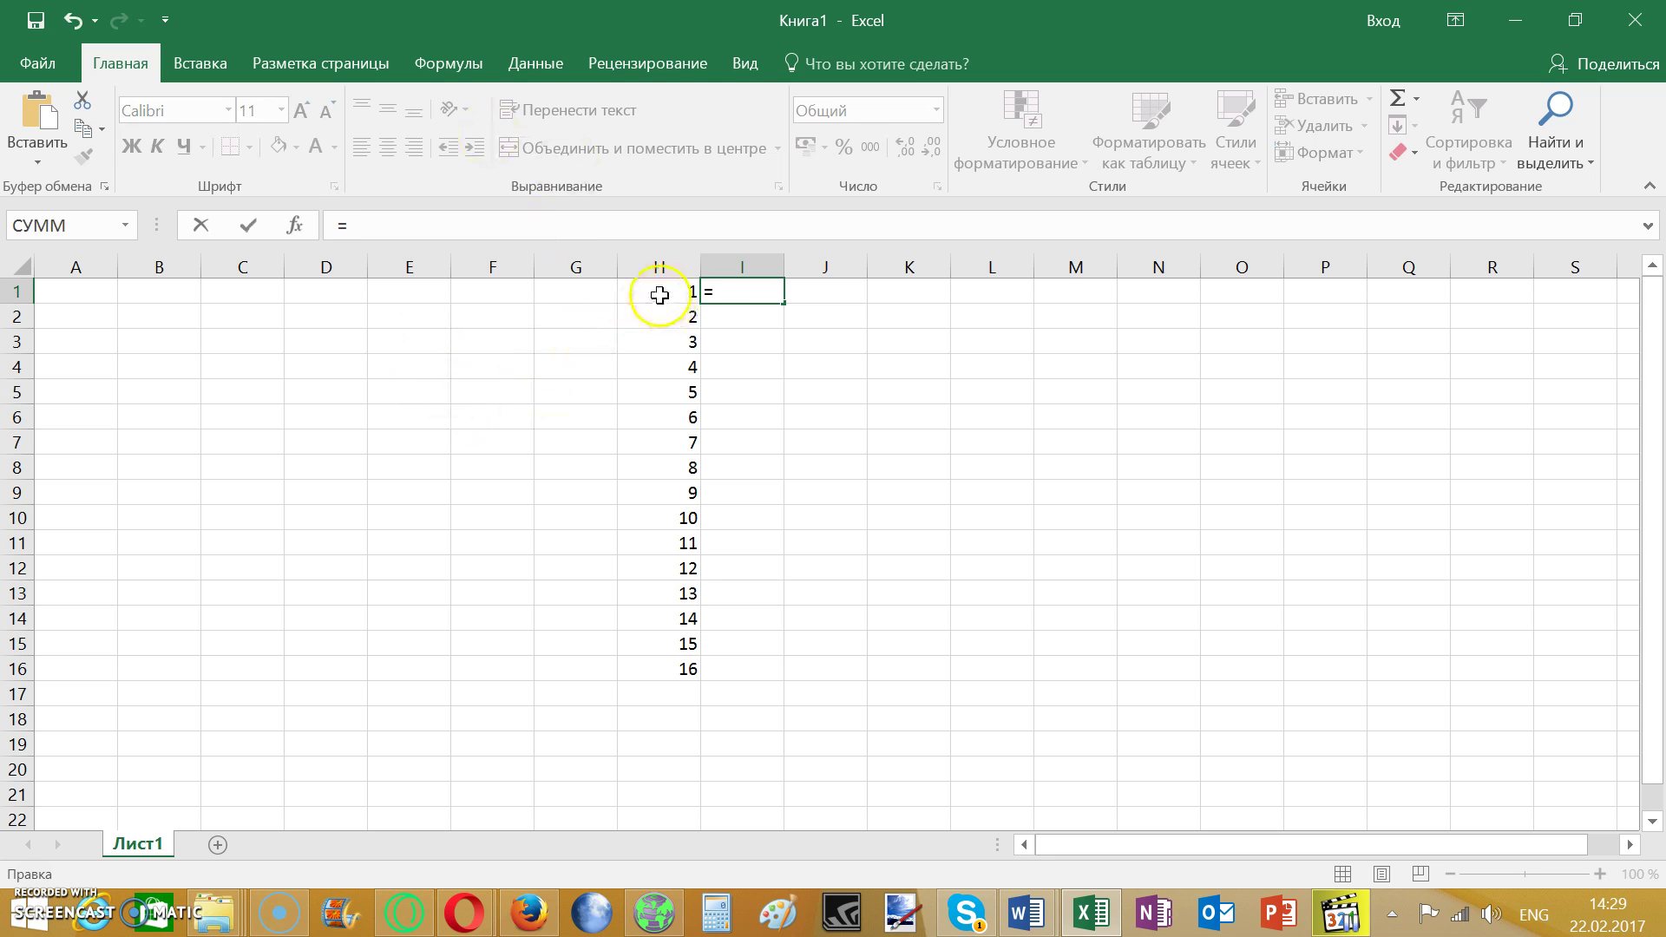
click(659, 296)
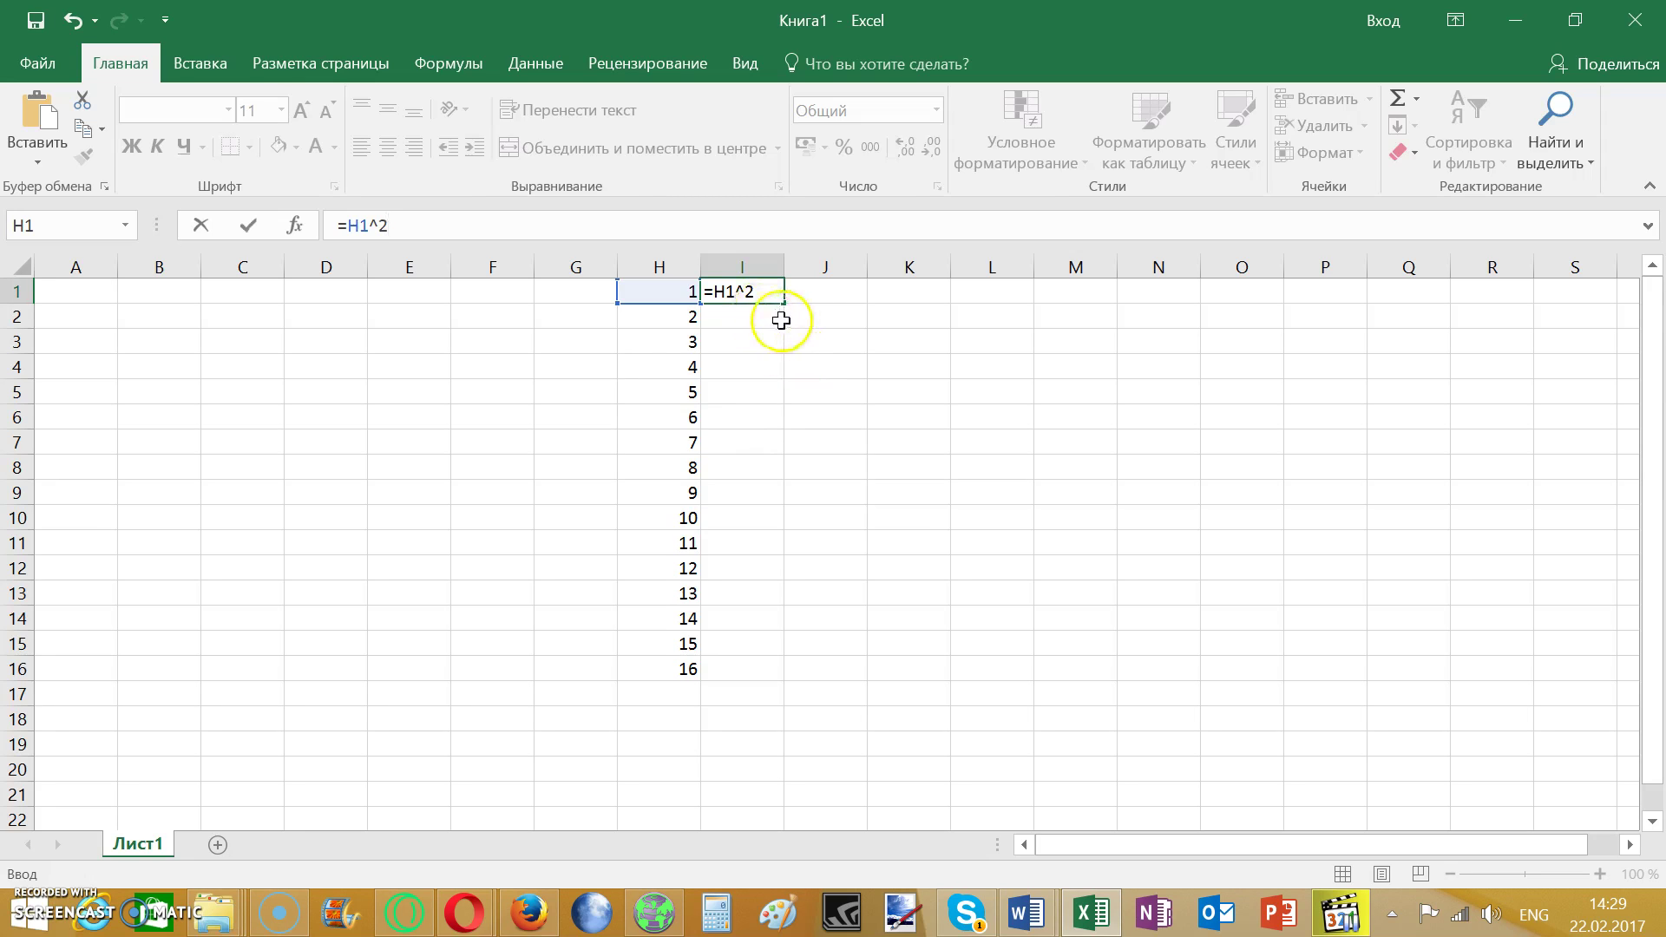
click(749, 325)
Fill the =H1^2 formula down to I16, giving squares 1 to 256.
click(750, 296)
click(728, 319)
click(772, 295)
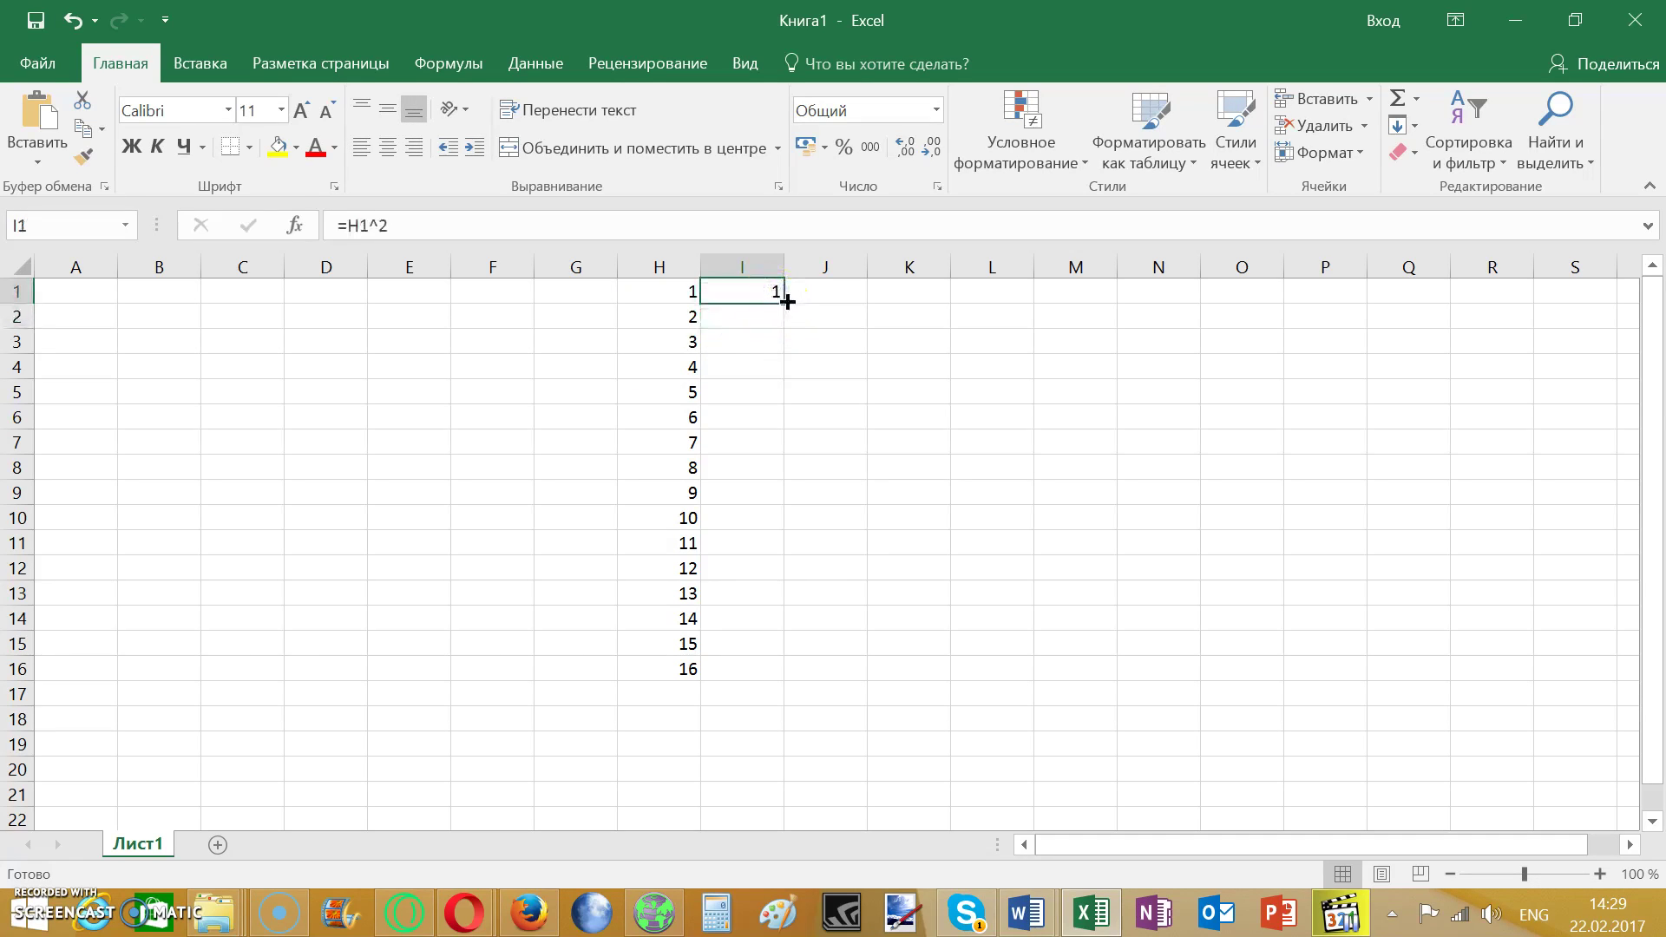
drag(785, 303, 753, 682)
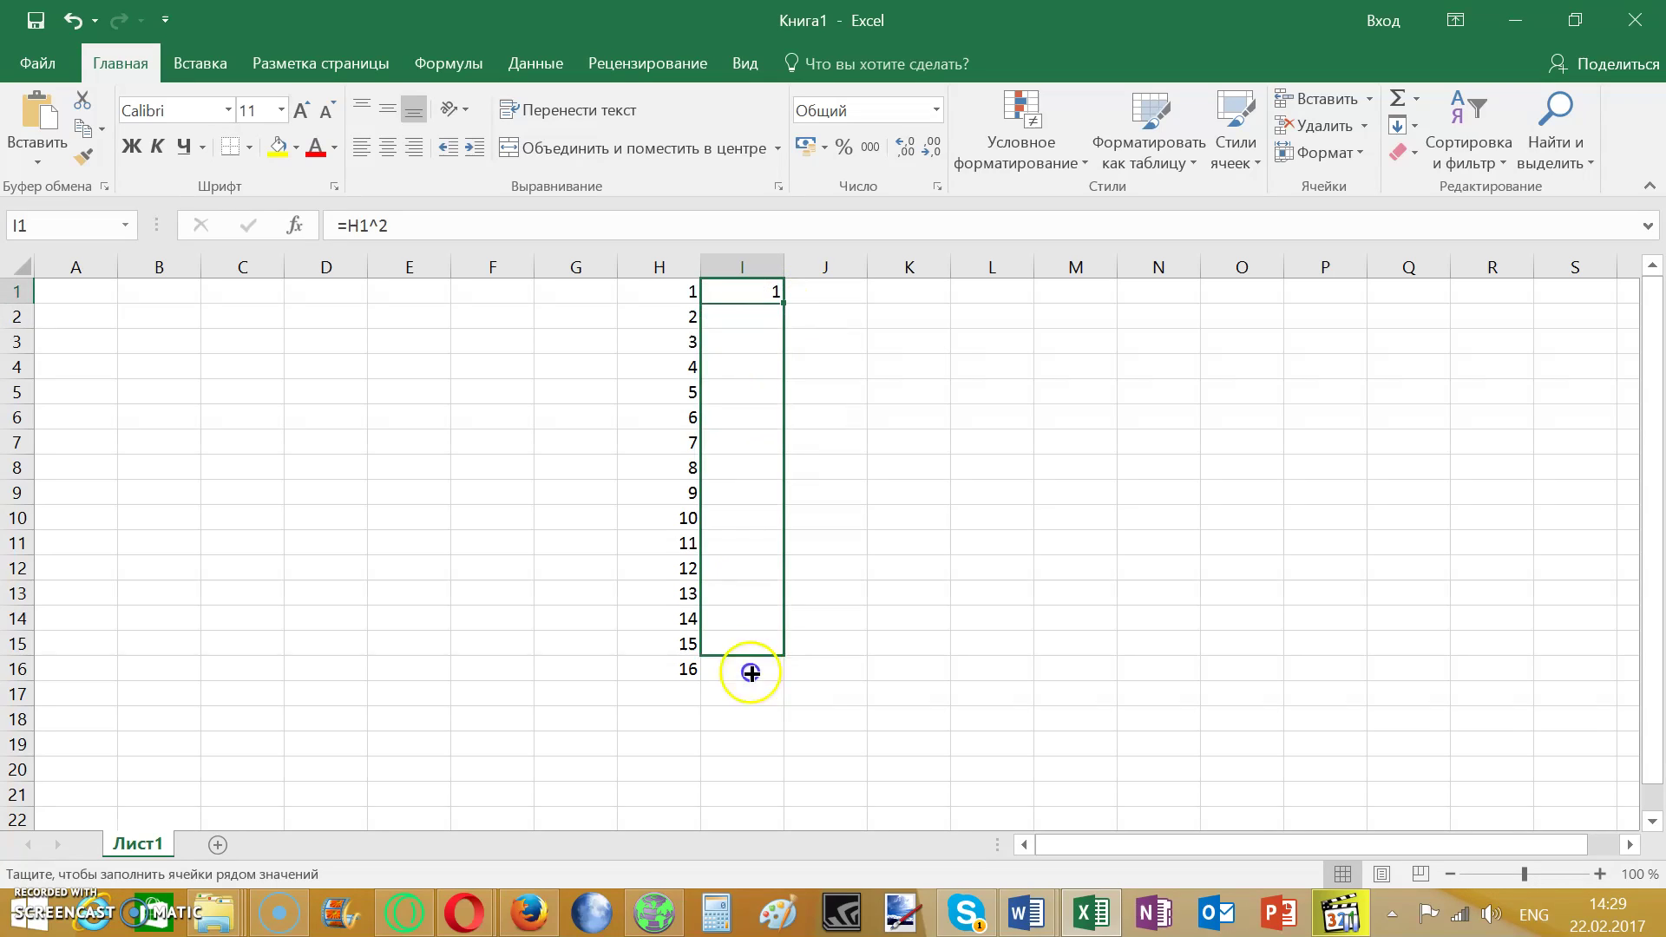
drag(755, 680, 756, 681)
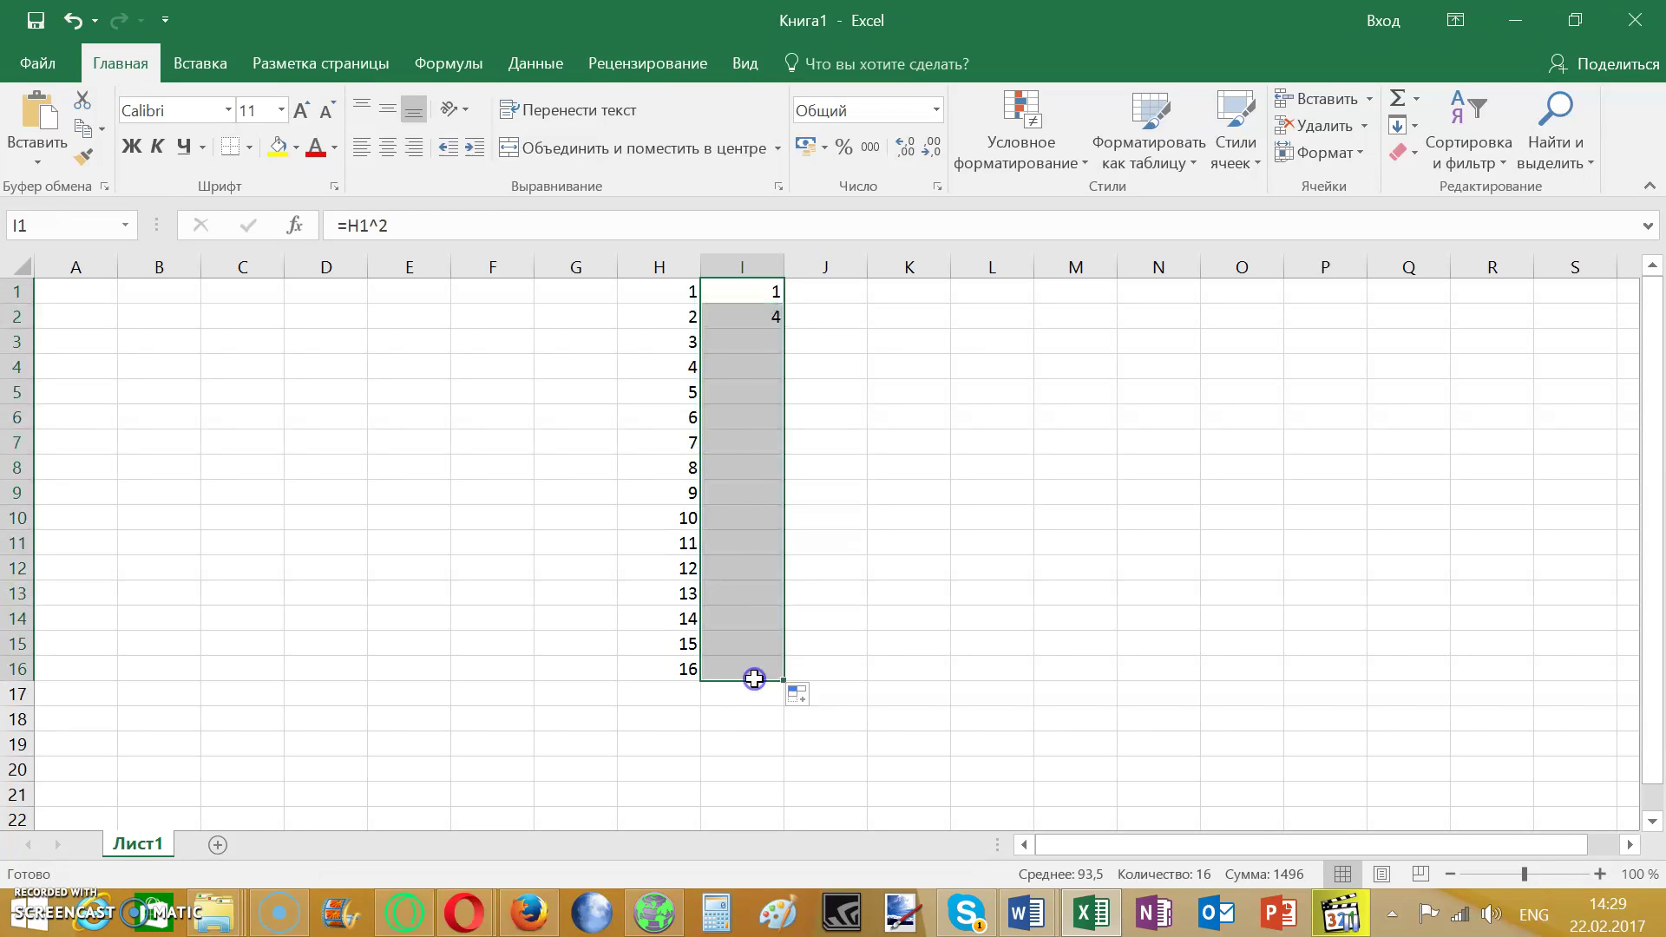
click(989, 618)
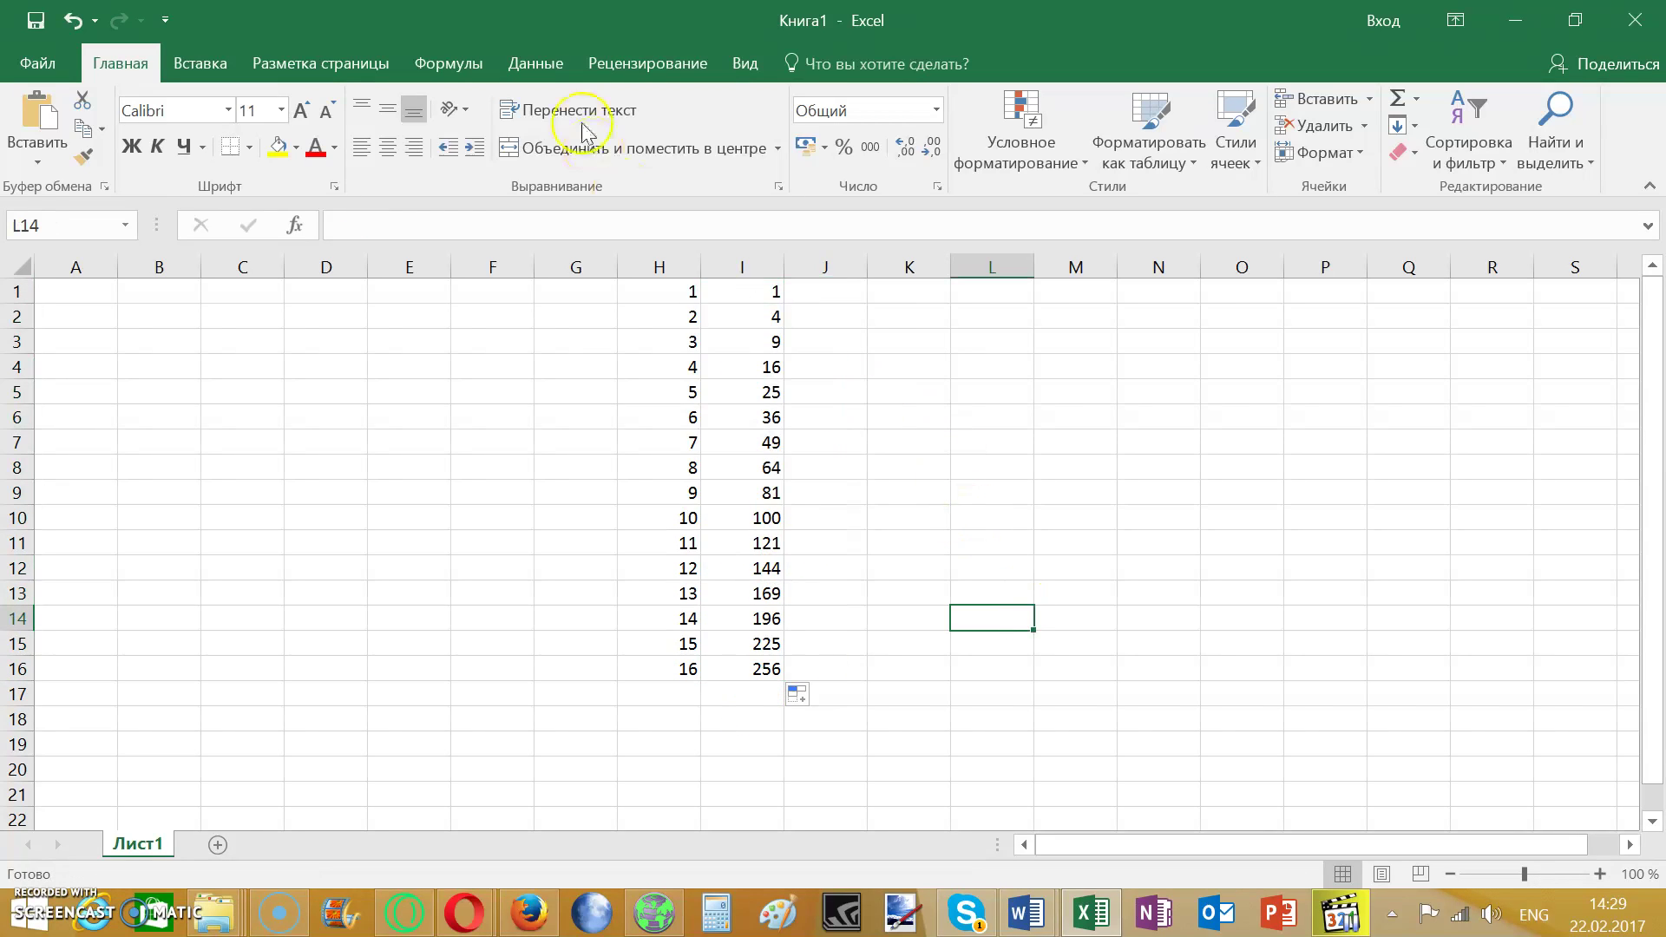
scroll(762, 319, down, 1)
scroll(807, 391, down, 2)
Select the H1:I16 data range and look over the Insert chart options.
click(969, 464)
scroll(969, 465, up, 3)
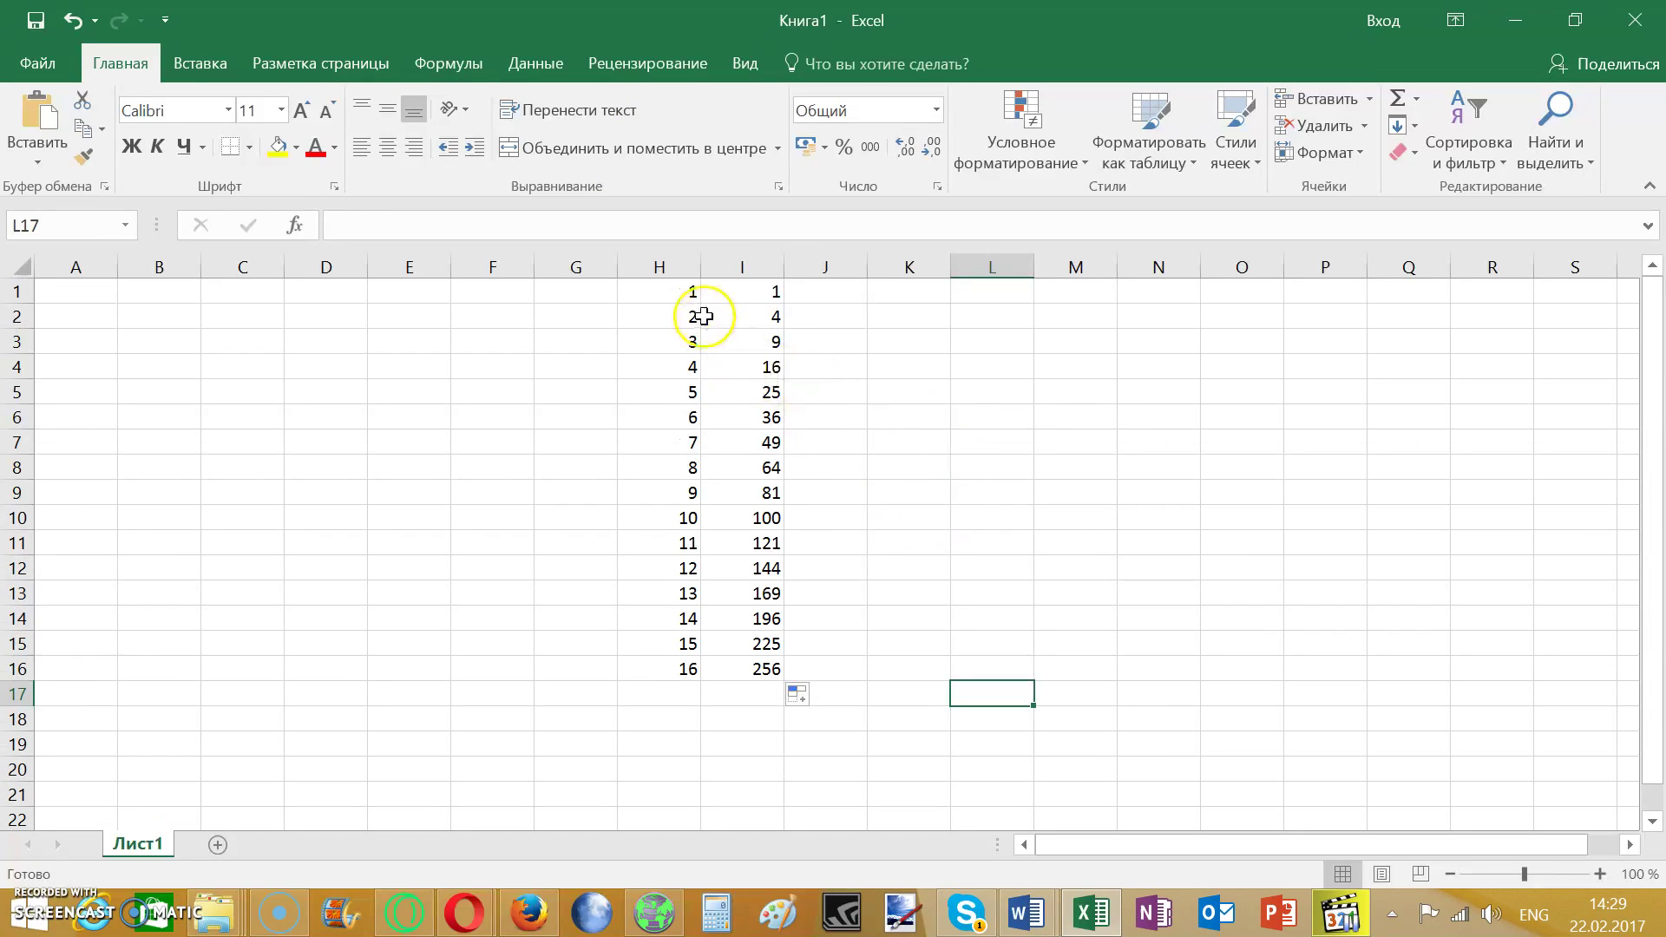
drag(650, 296, 740, 682)
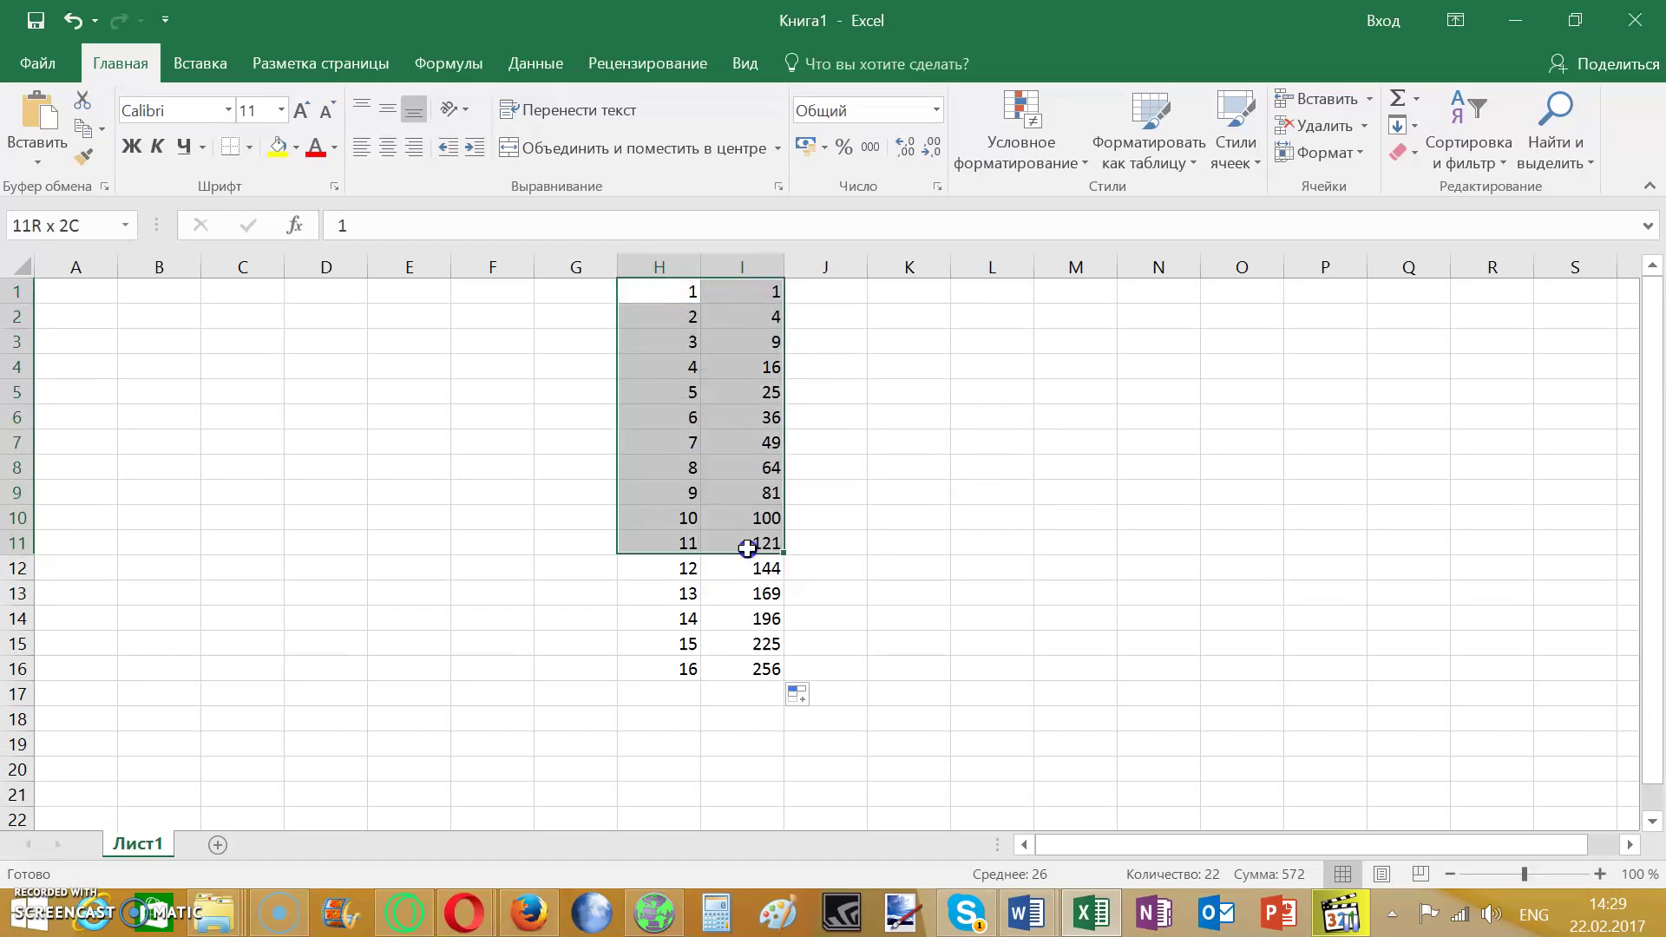
click(739, 683)
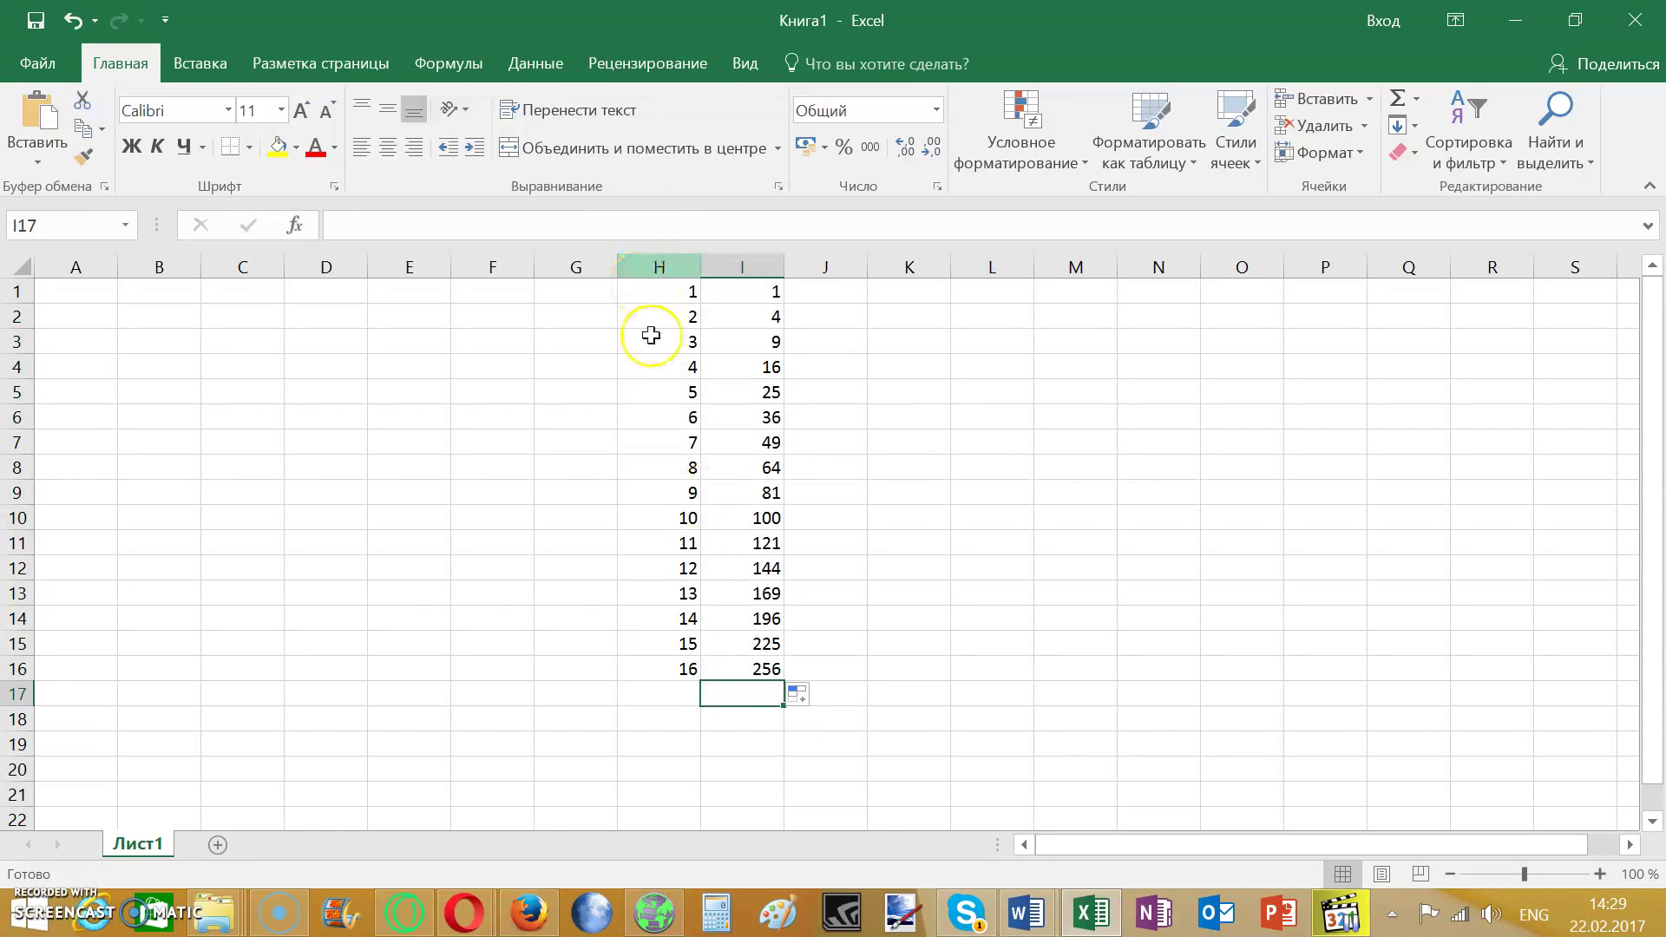
mouse_move(650, 296)
mouse_down()
mouse_move(740, 439)
mouse_move(740, 667)
mouse_up()
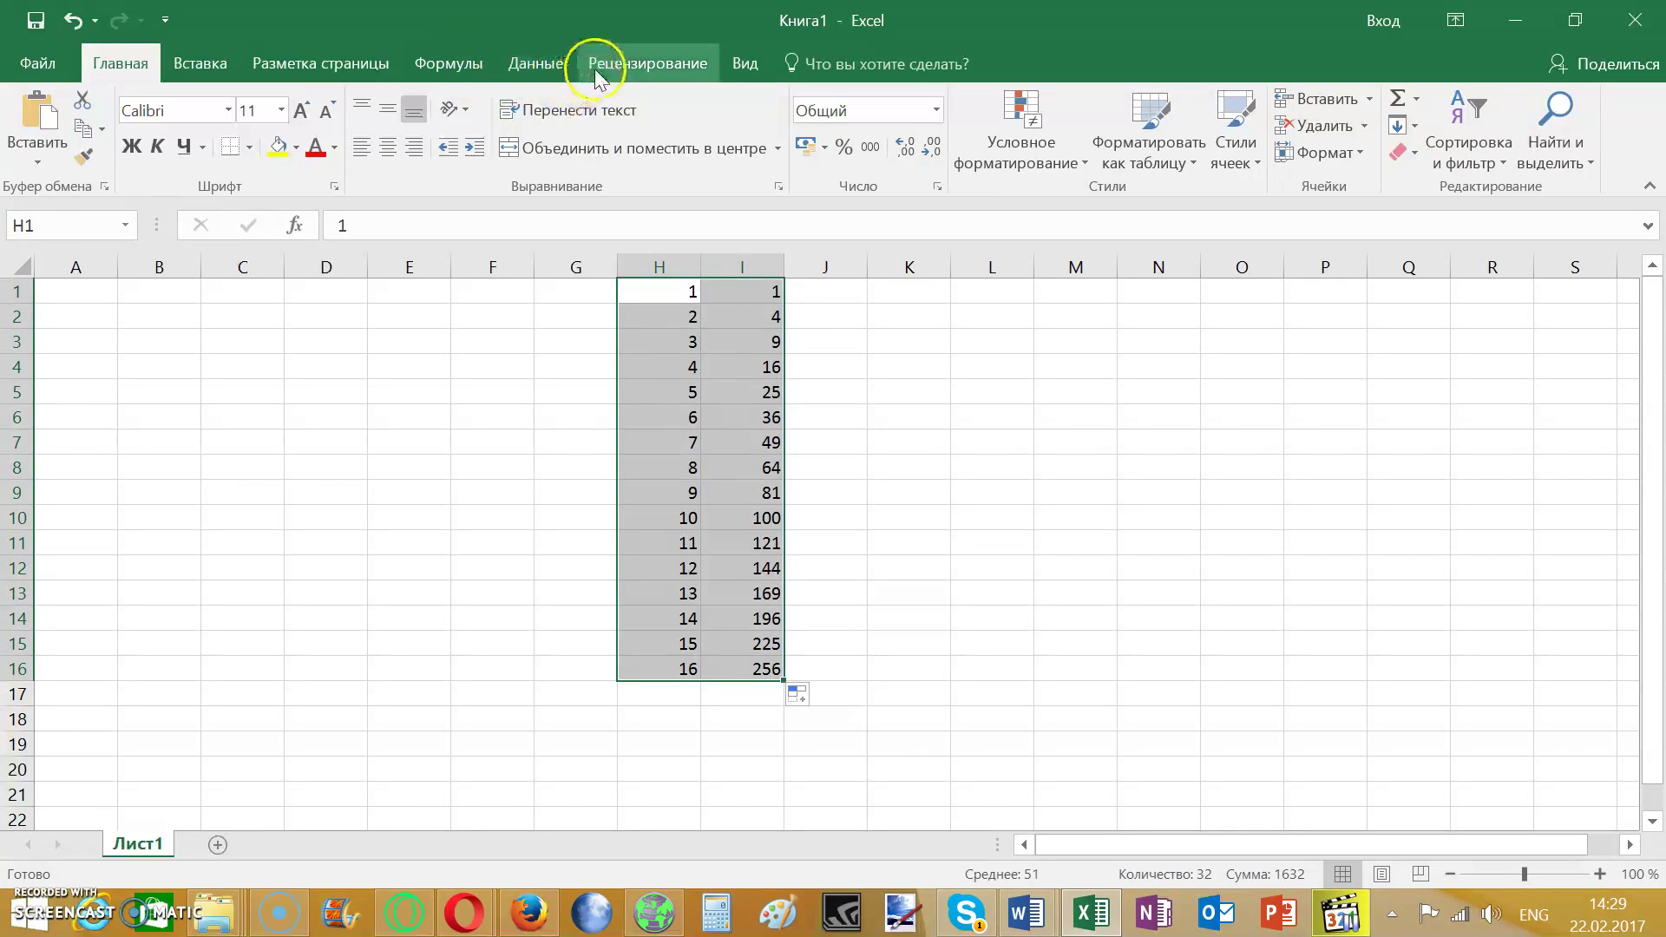
click(198, 62)
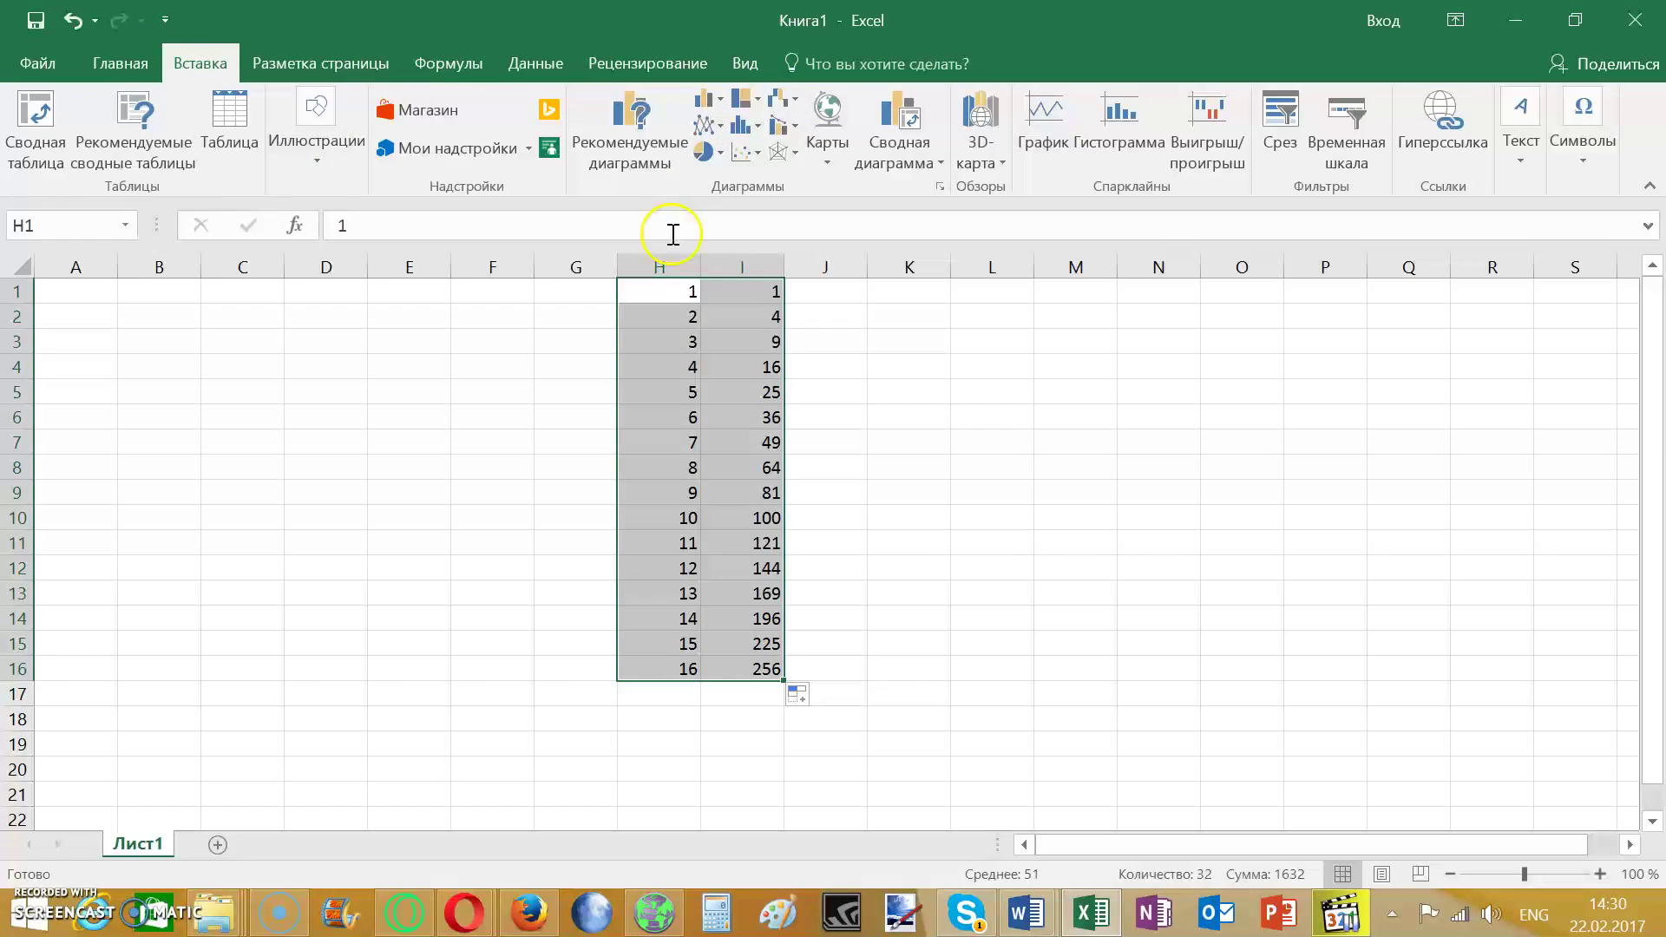
click(840, 322)
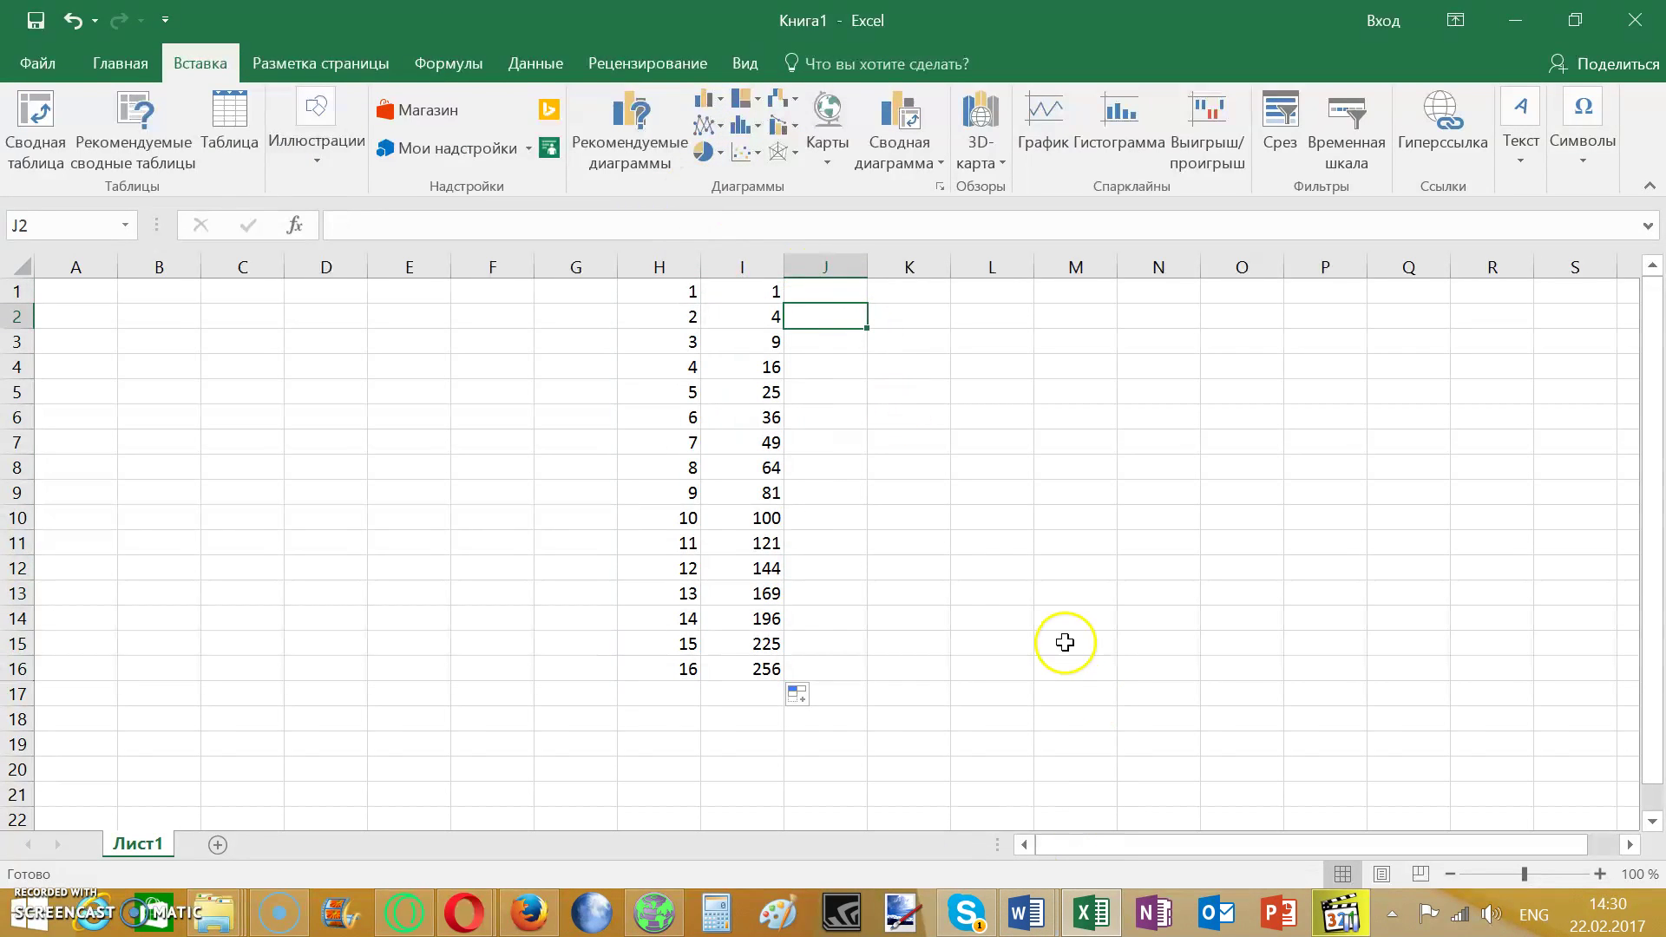
drag(1063, 642, 1074, 744)
click(1011, 519)
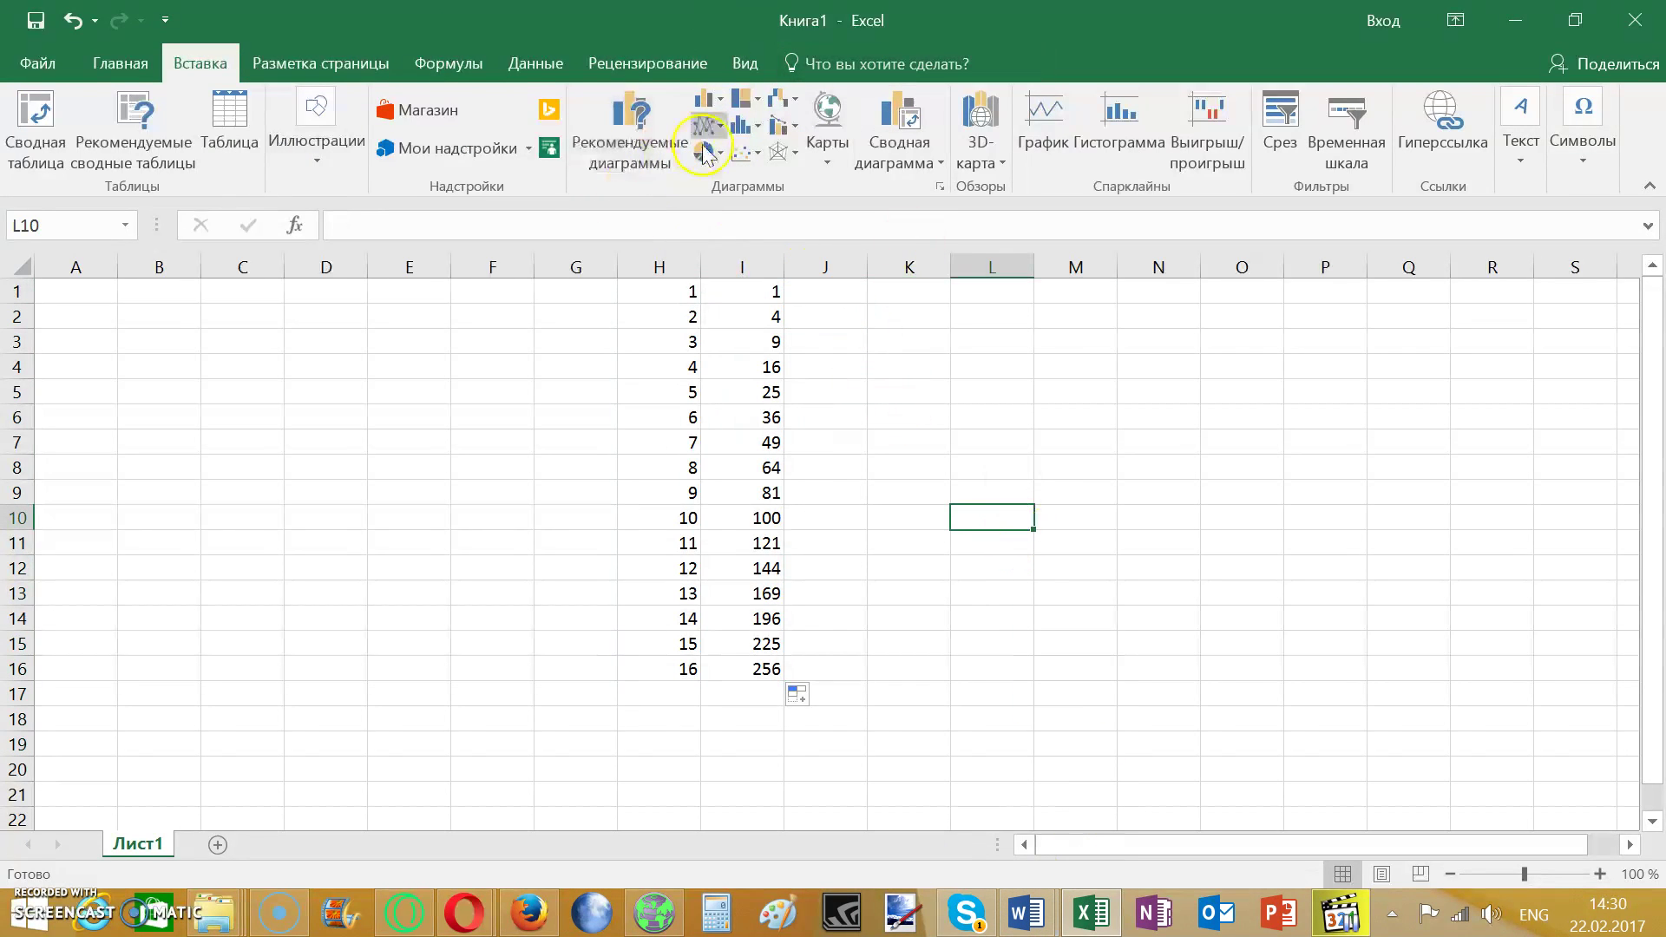
Reselect H1:I16 and preview the second line chart variant from the line chart list.
click(728, 131)
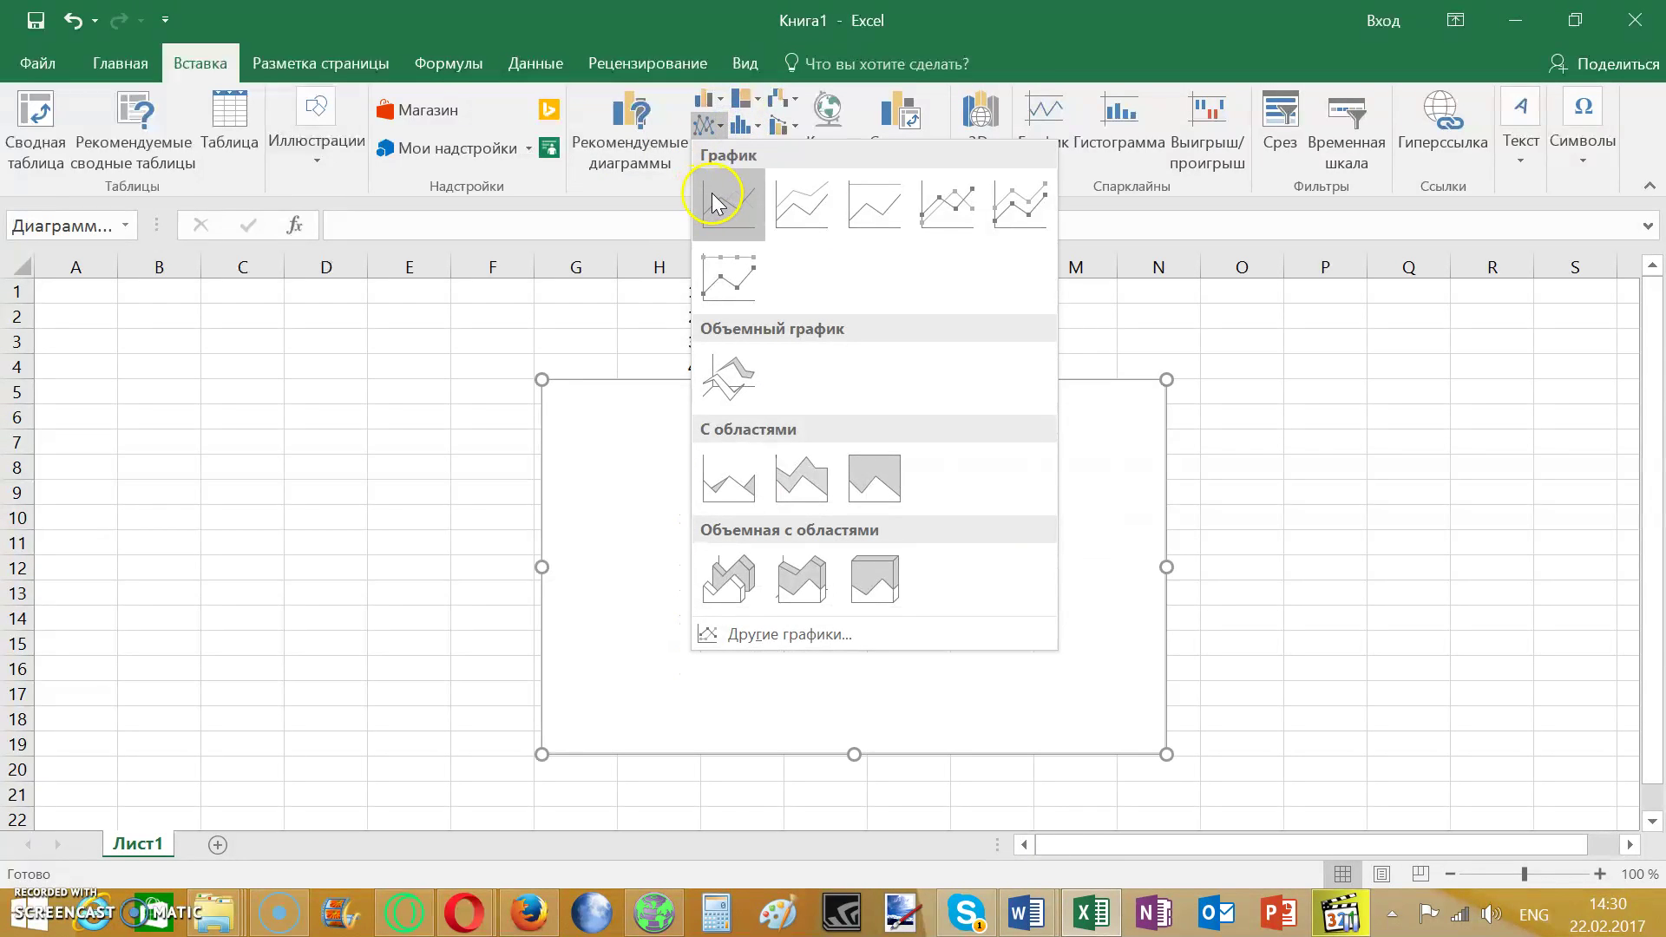
click(611, 438)
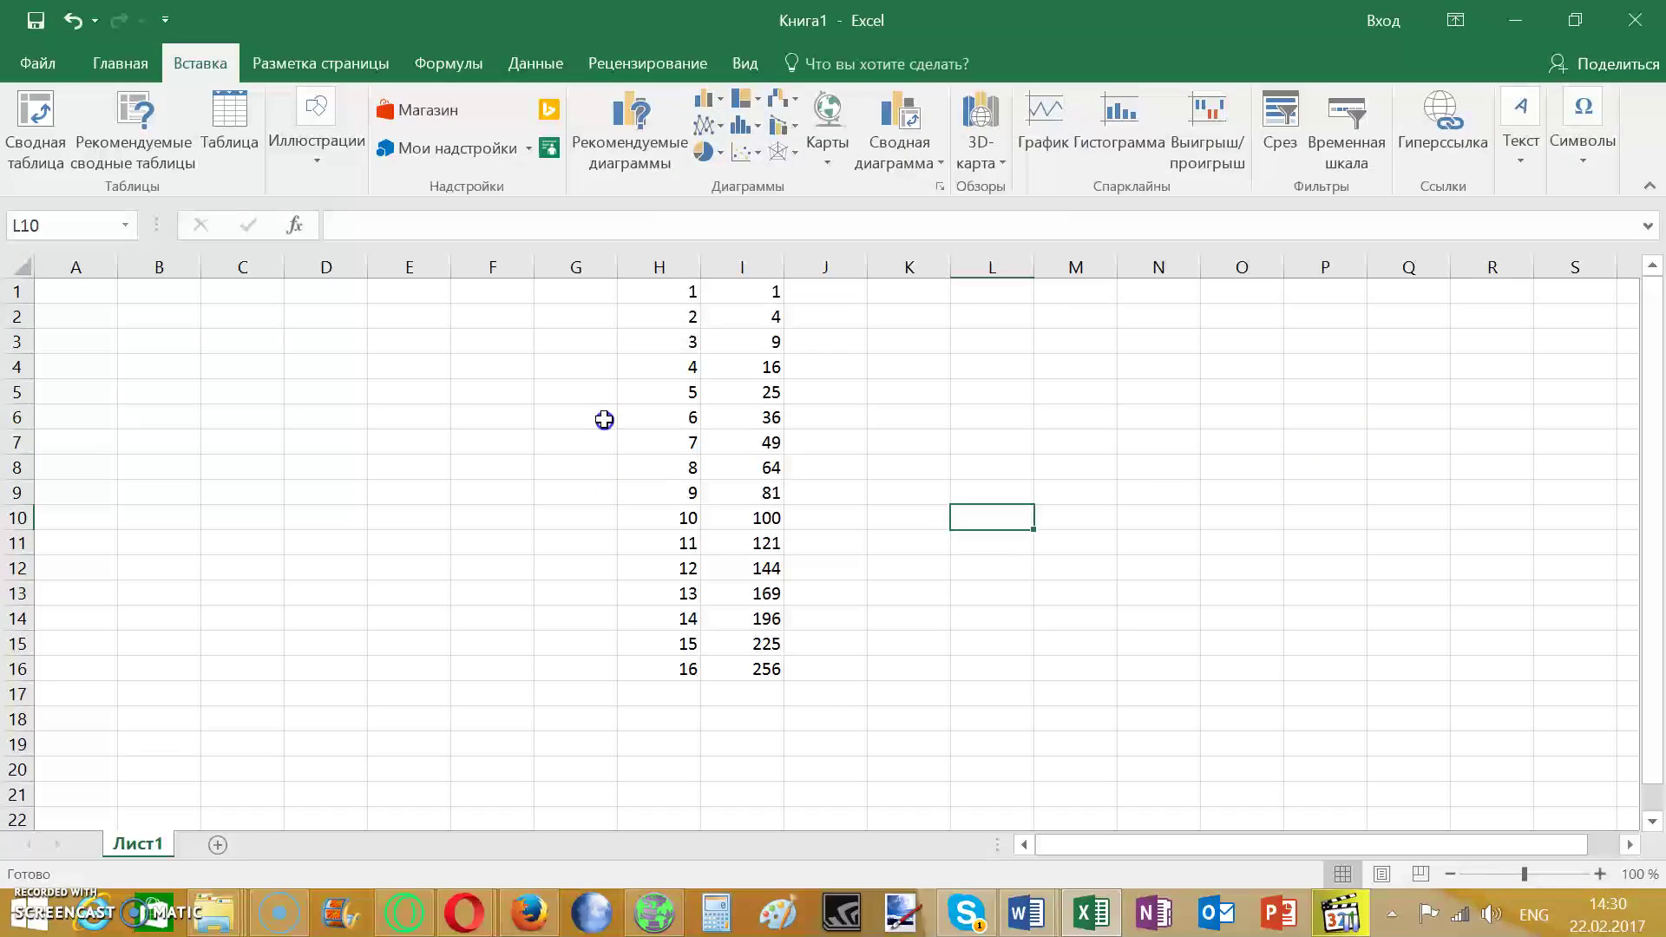
drag(674, 295, 747, 667)
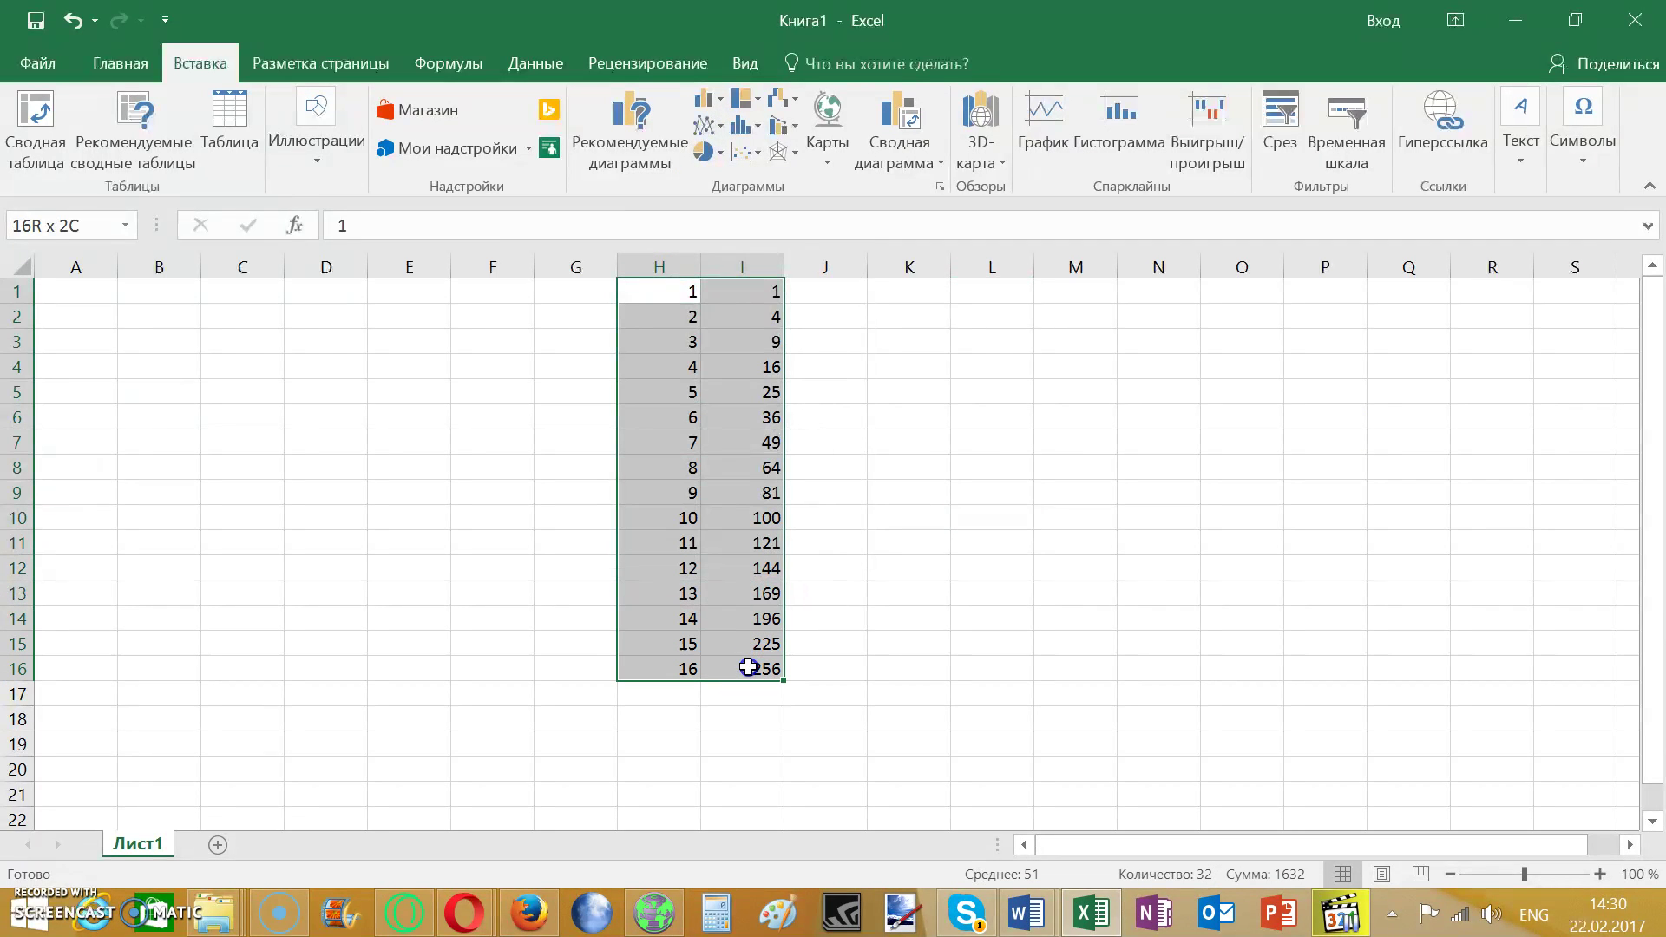
click(712, 125)
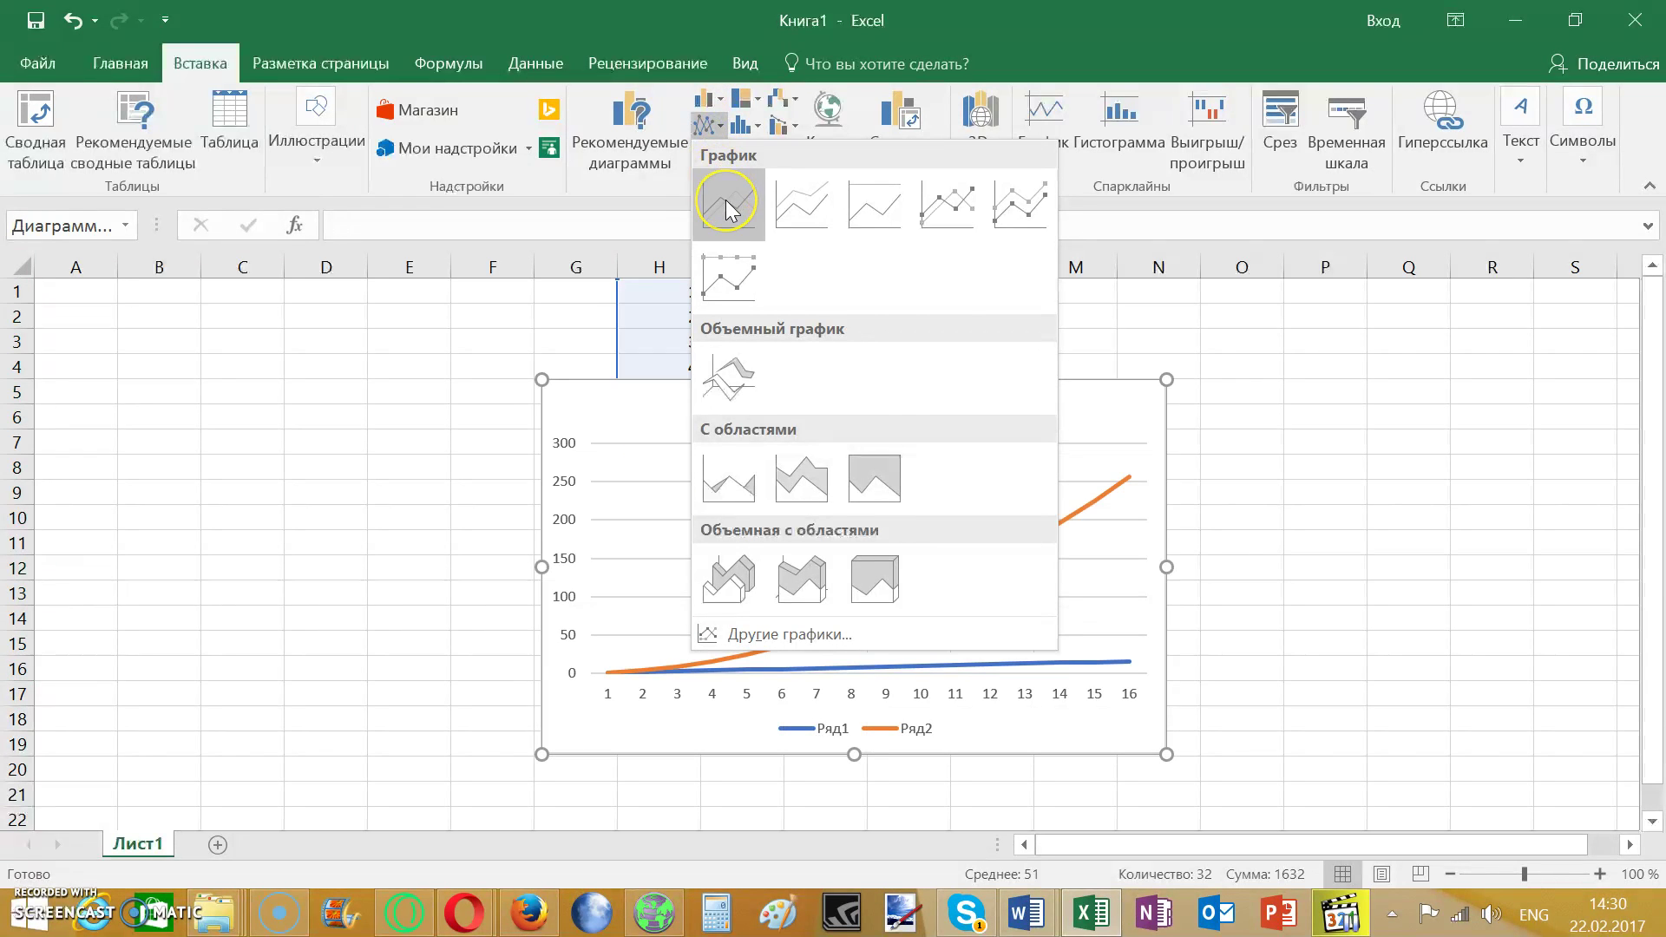
click(798, 217)
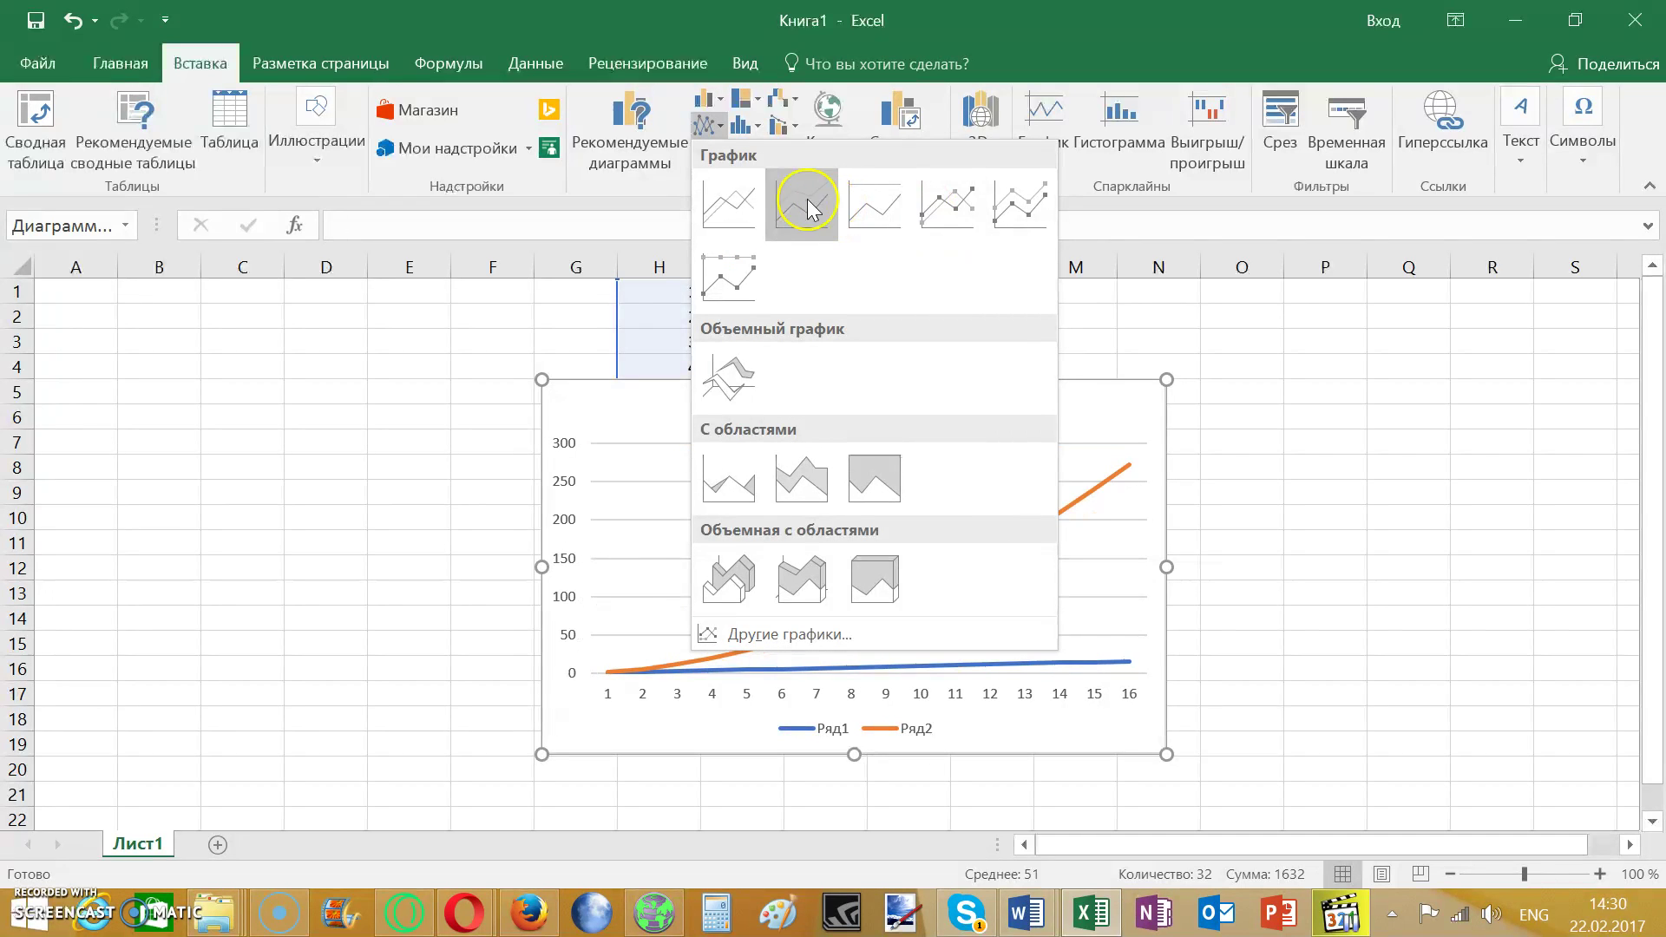
Insert the line chart beside the data, keeping axes and chart title but no axis titles.
click(748, 204)
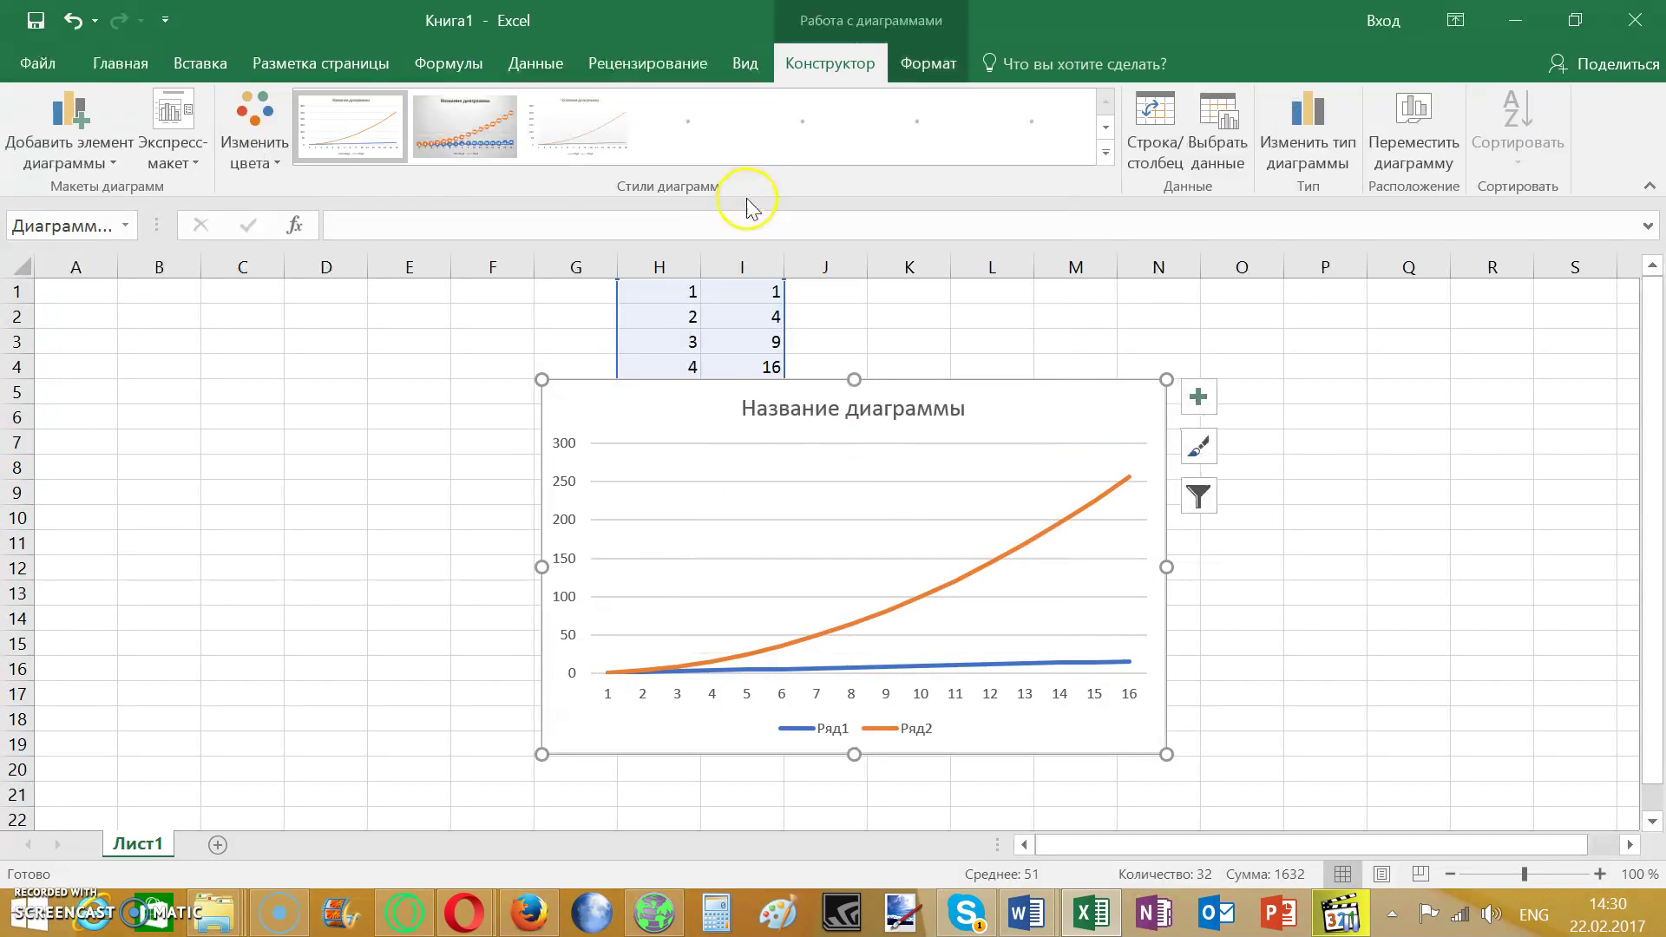
drag(1037, 408, 1310, 428)
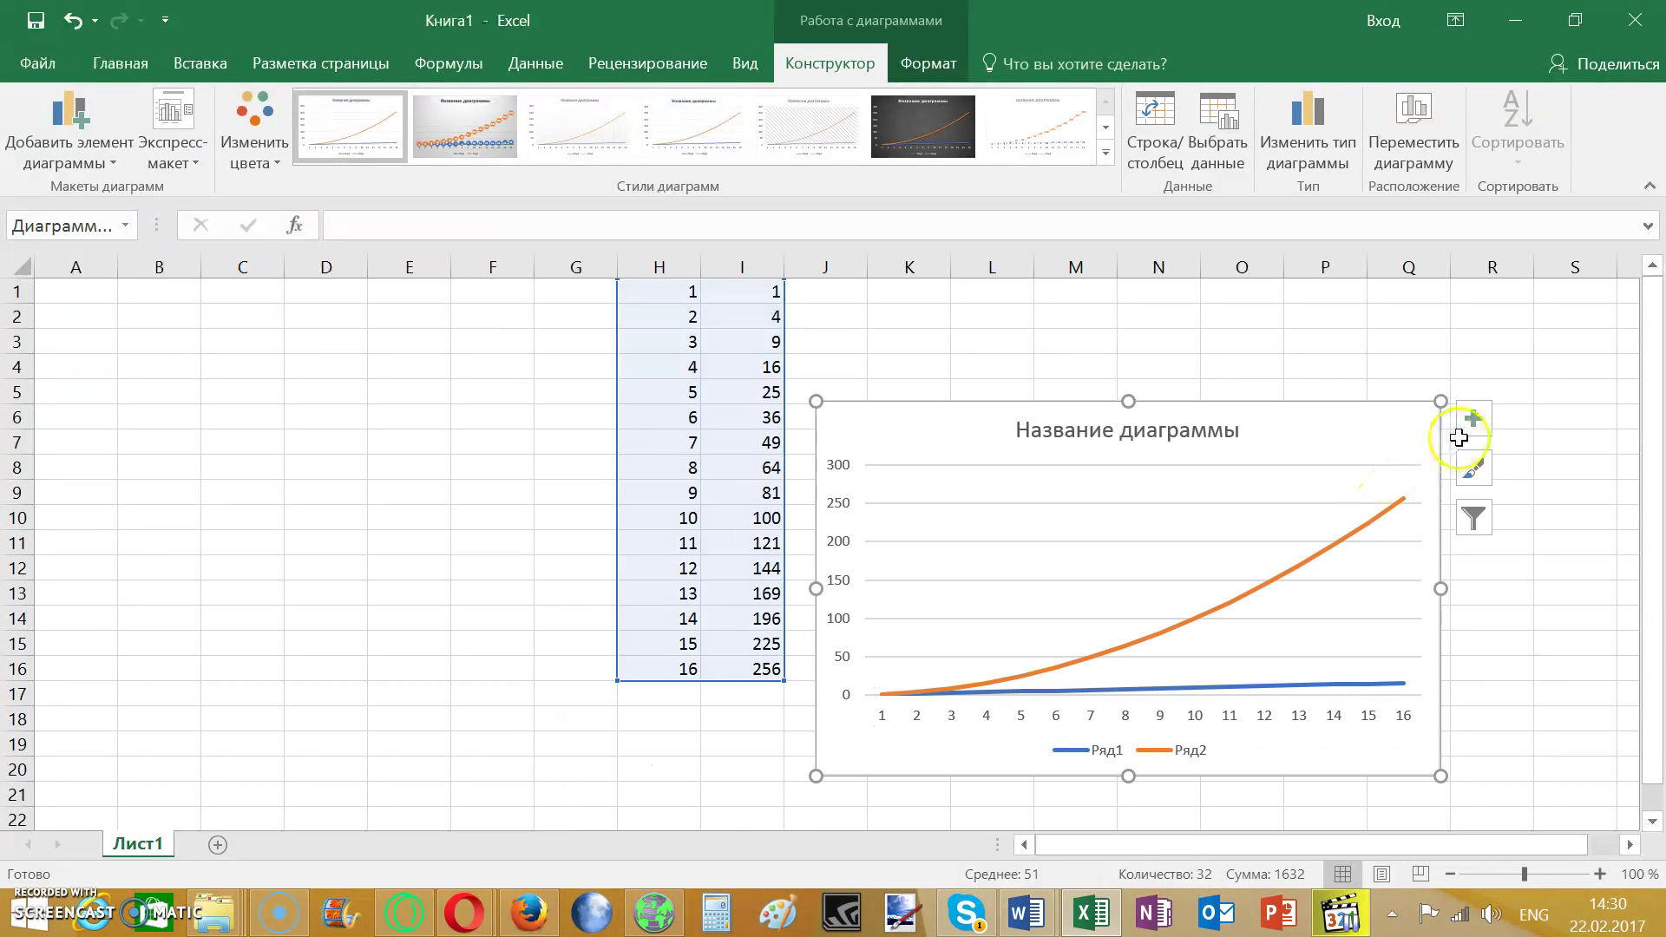
click(1473, 421)
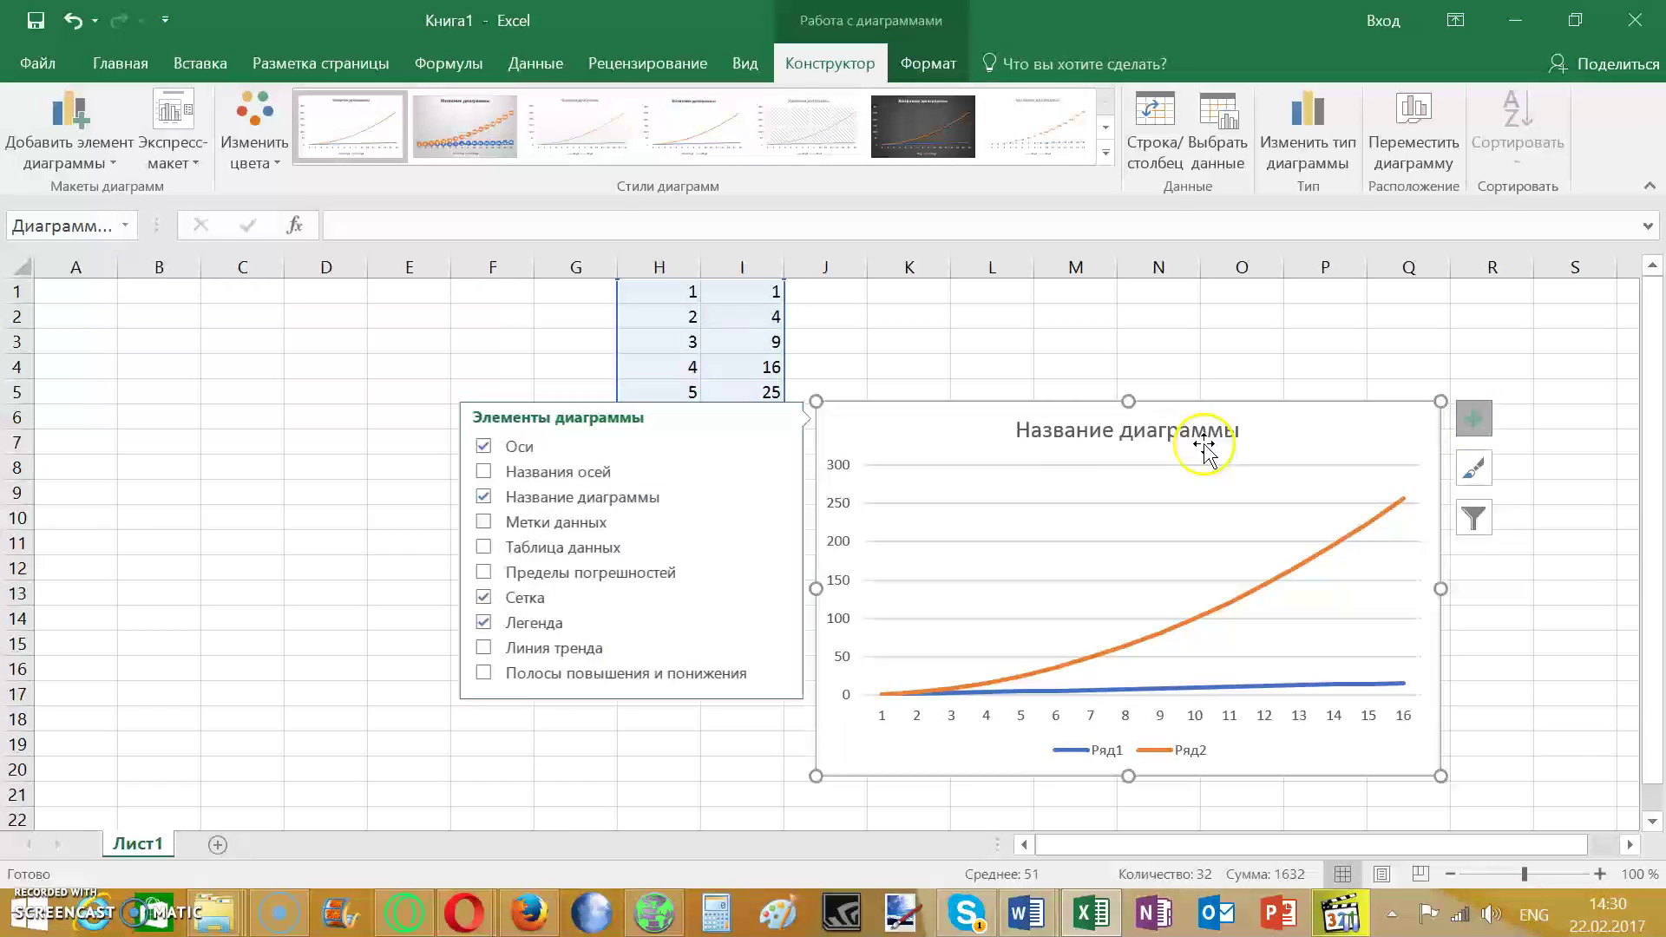
click(557, 454)
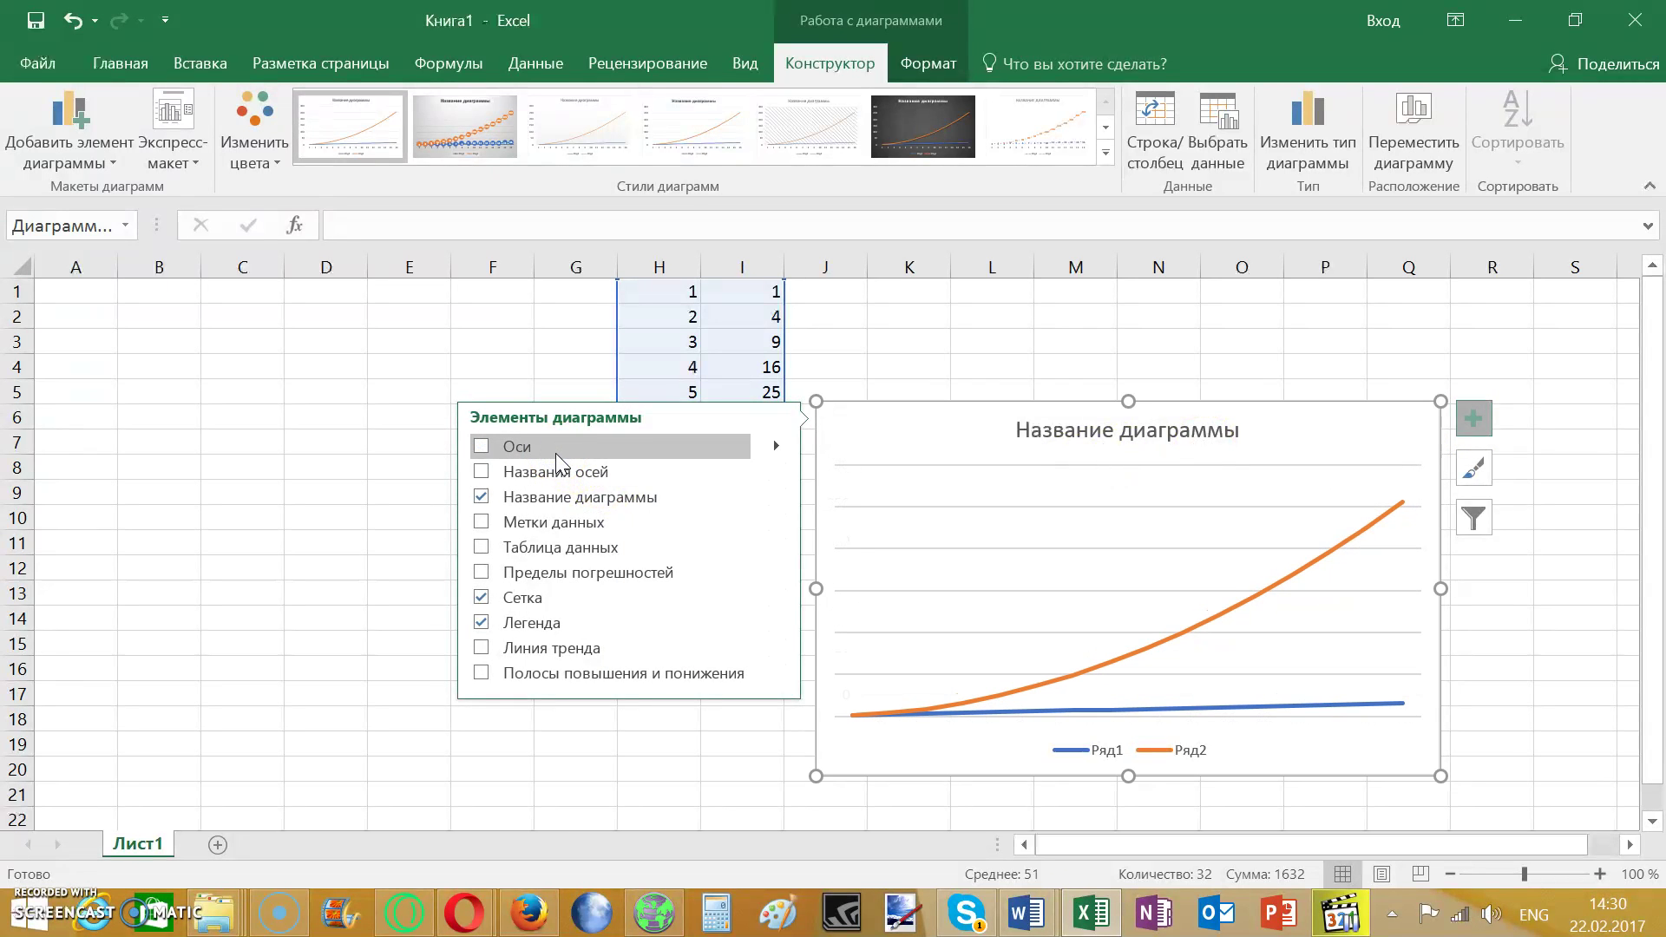
click(555, 451)
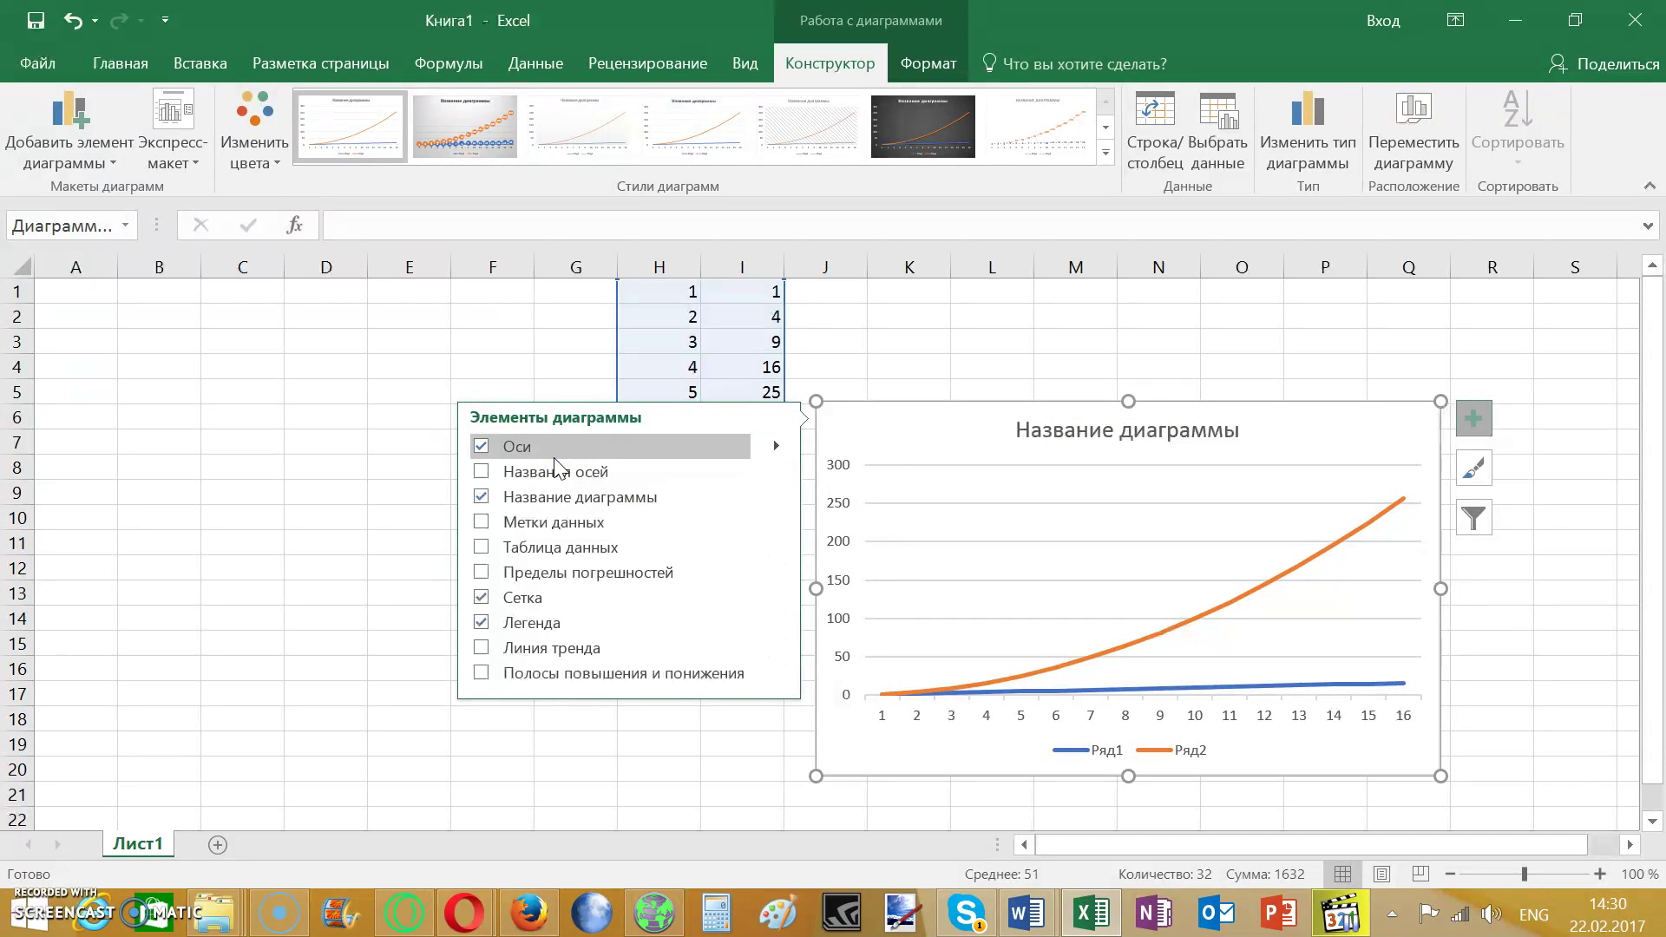
click(549, 473)
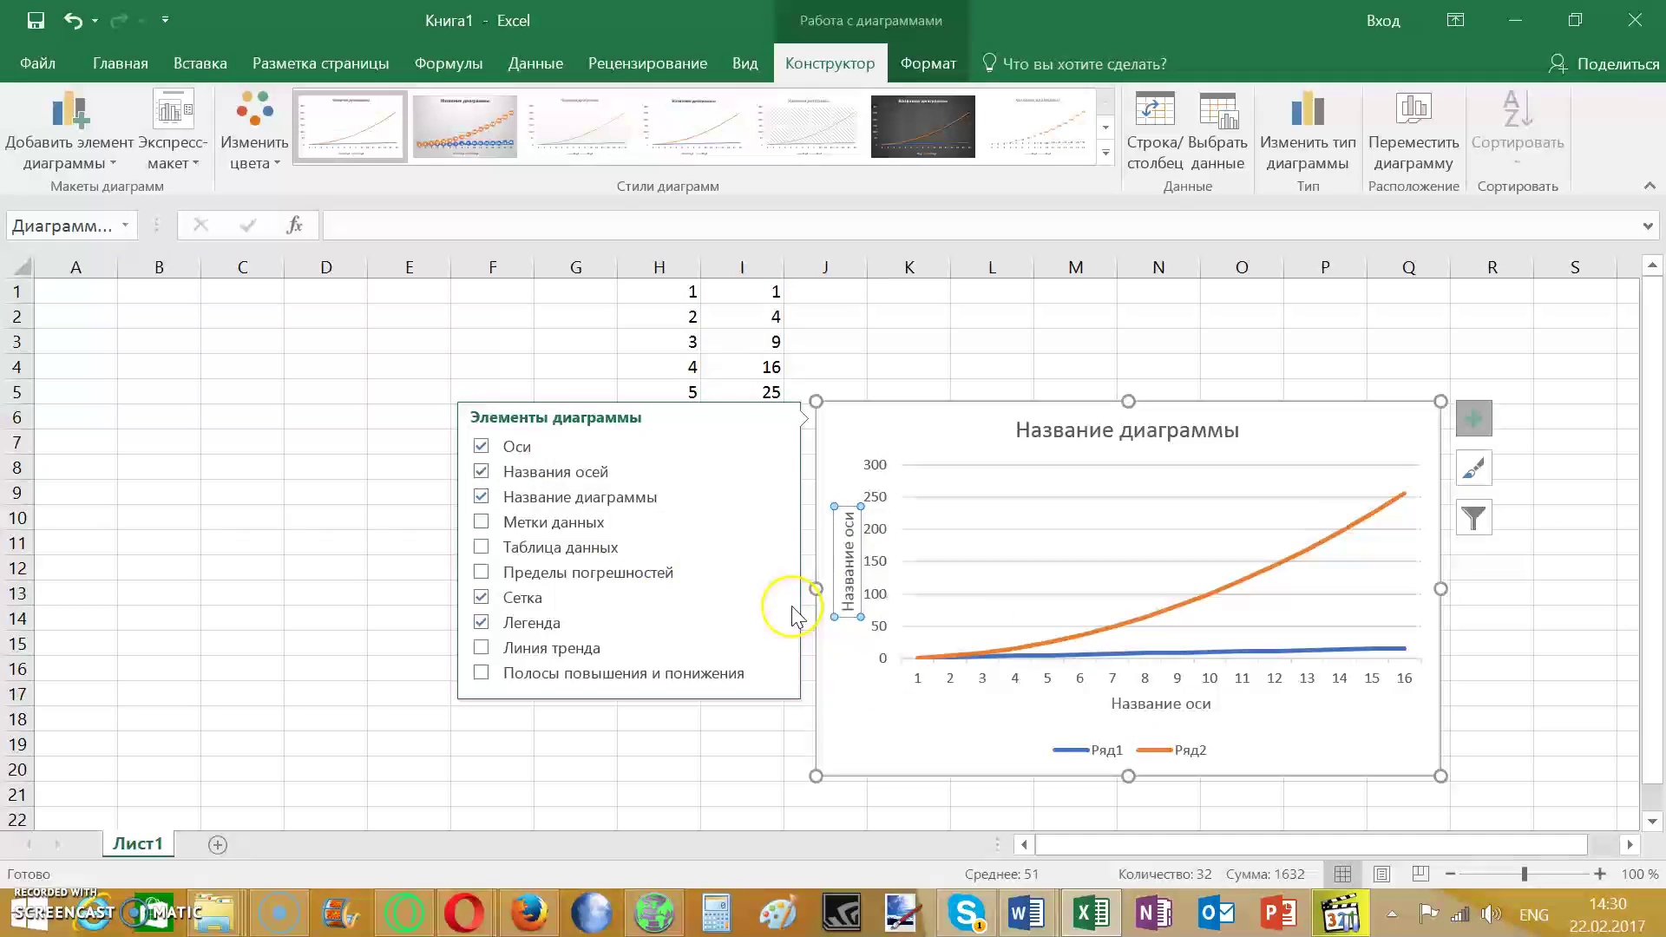
click(538, 494)
click(538, 494)
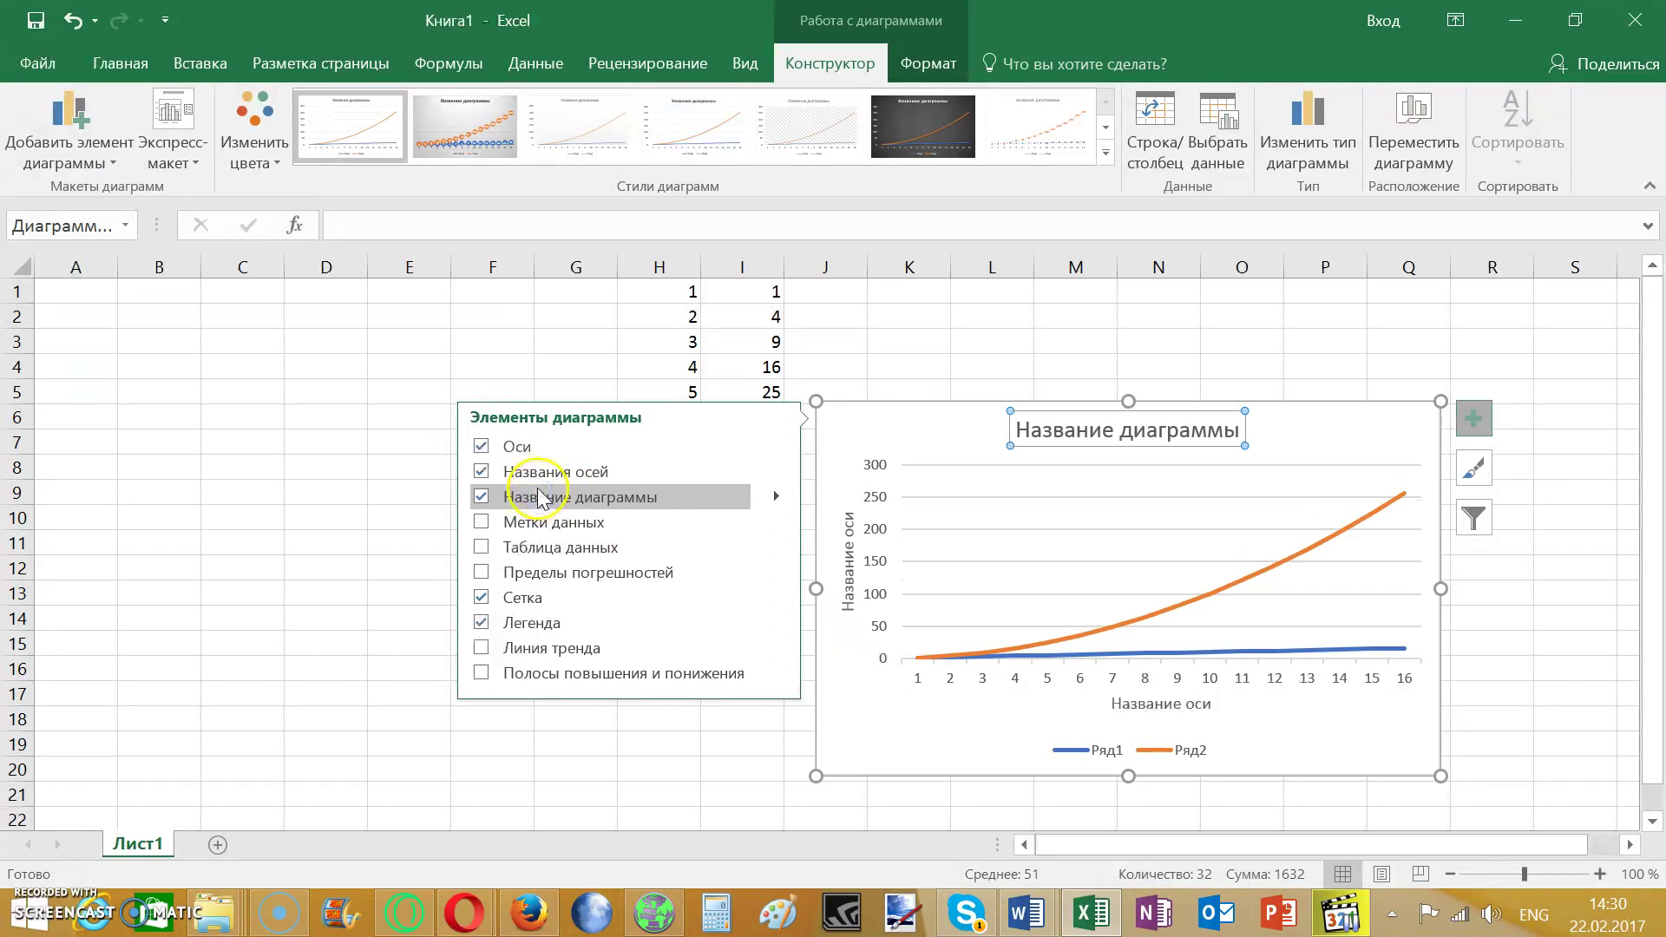
click(532, 472)
Turn on data labels, trying and then removing a data table and error bars.
click(525, 525)
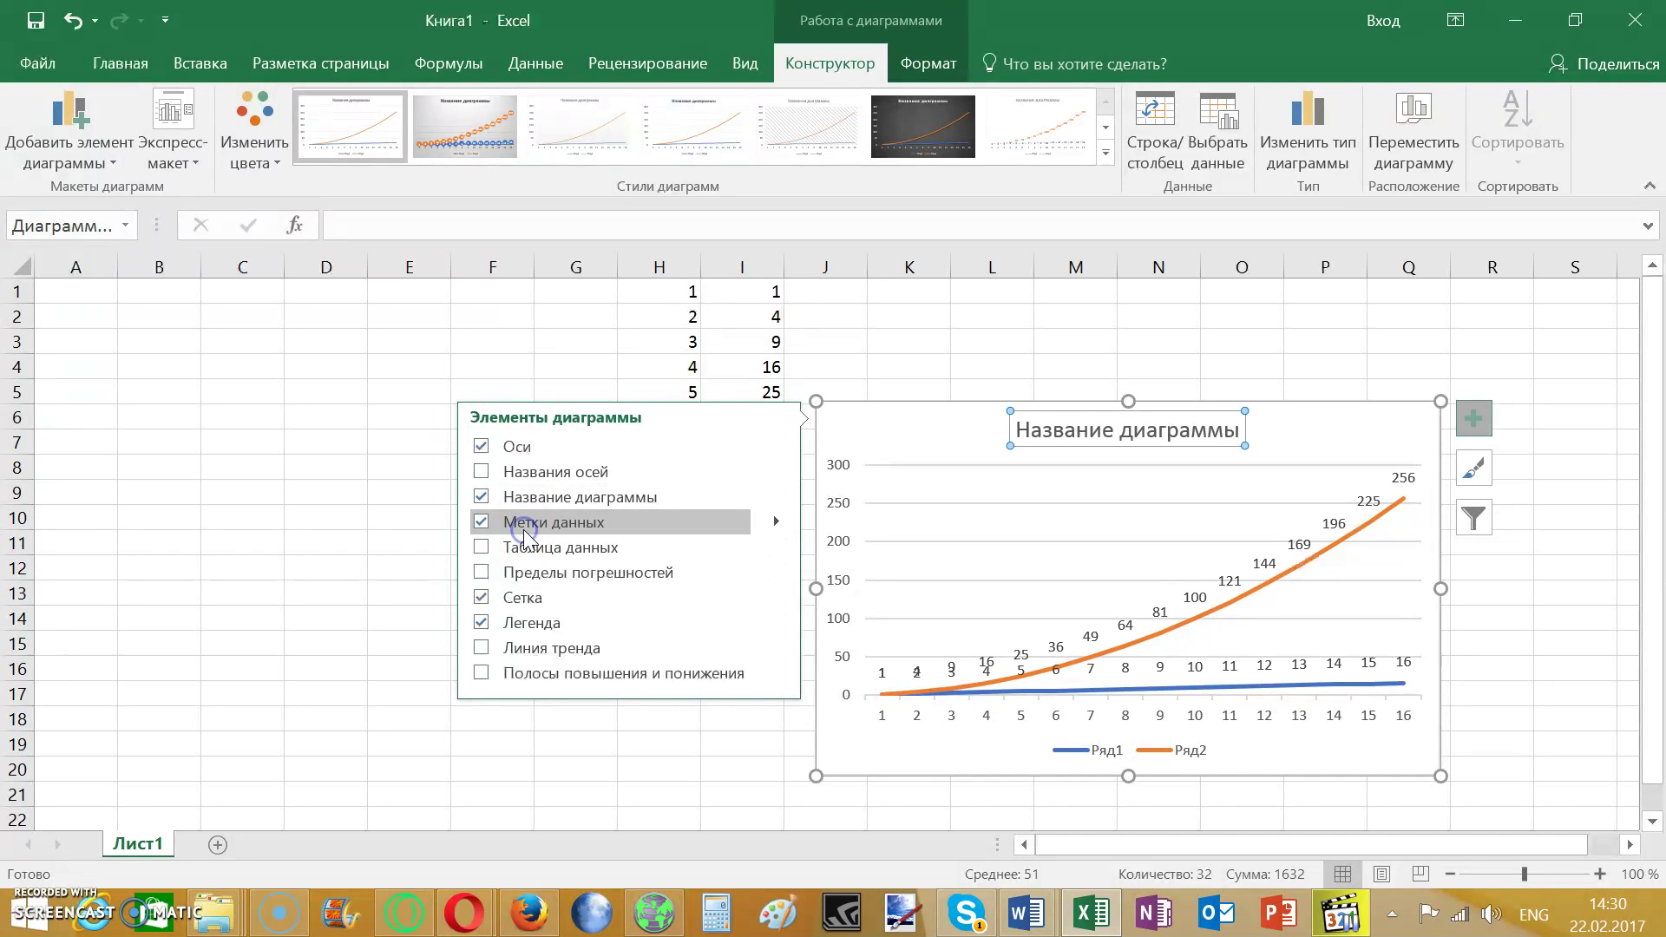
click(525, 525)
click(524, 525)
drag(525, 546, 965, 681)
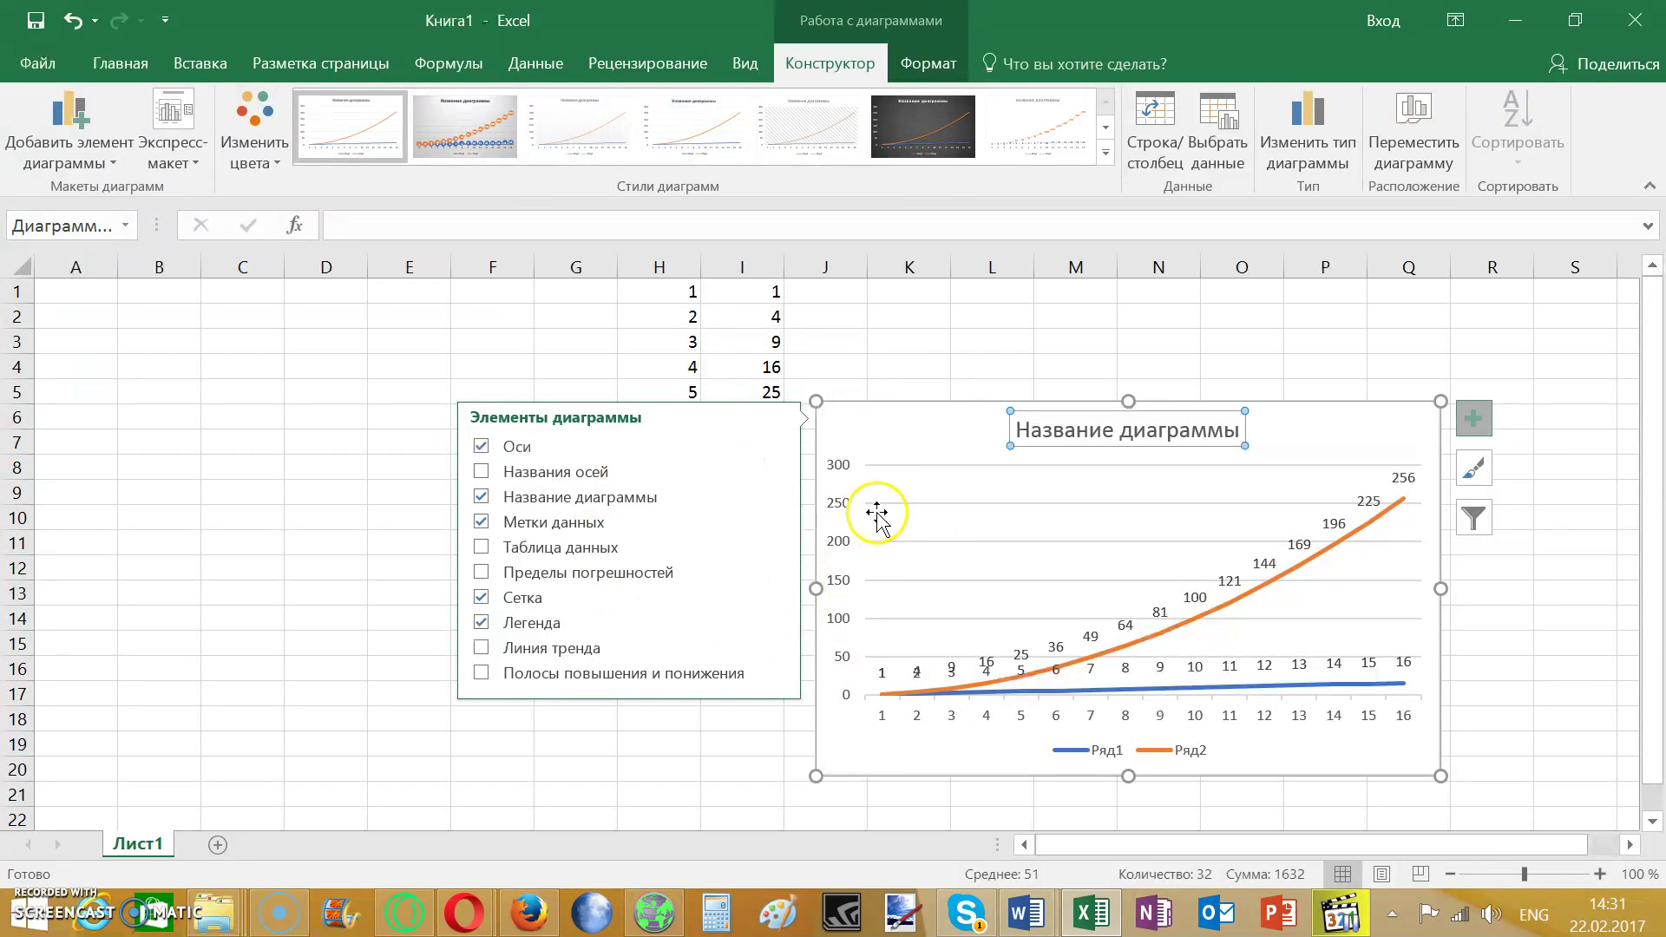
click(534, 546)
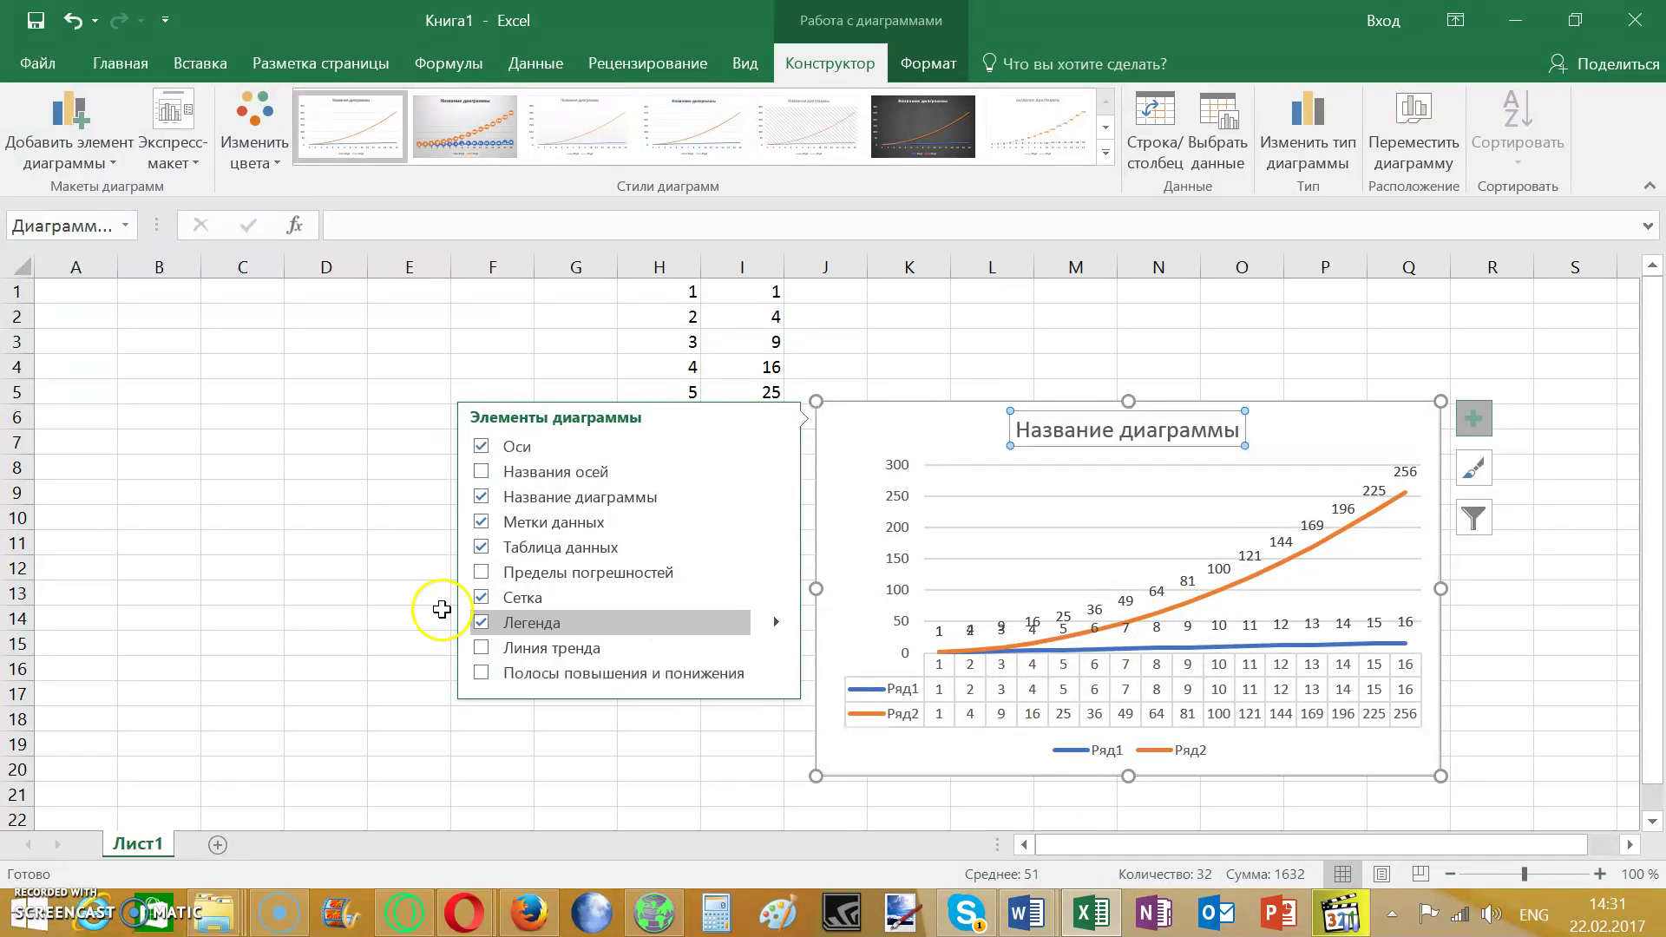
click(482, 547)
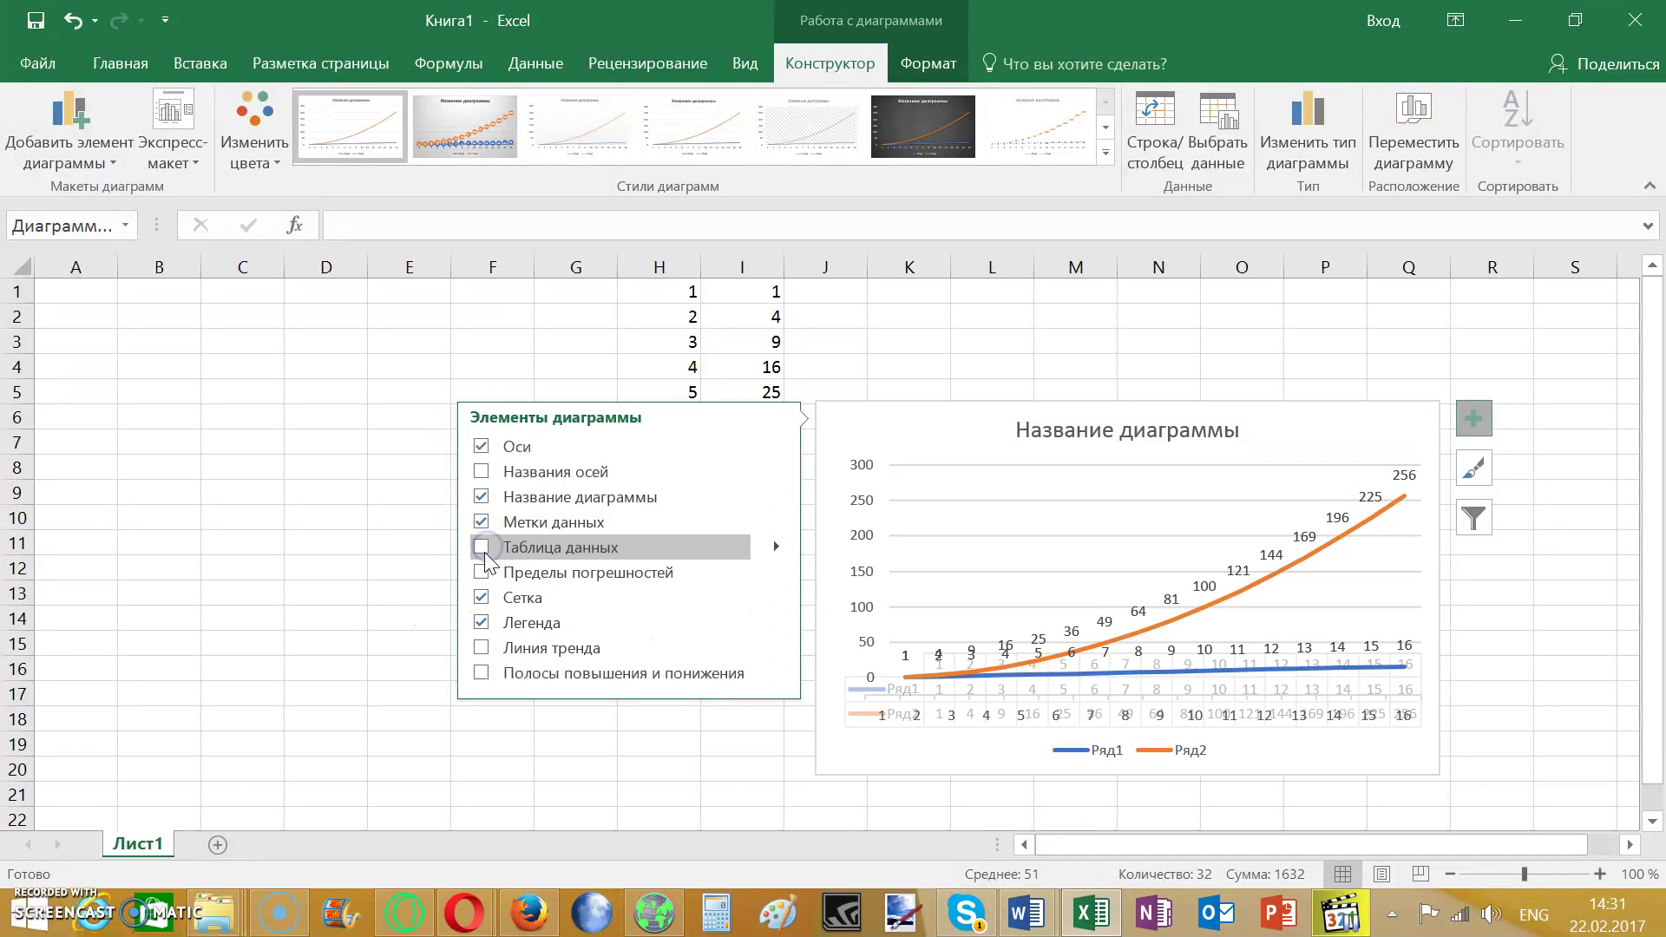
click(481, 573)
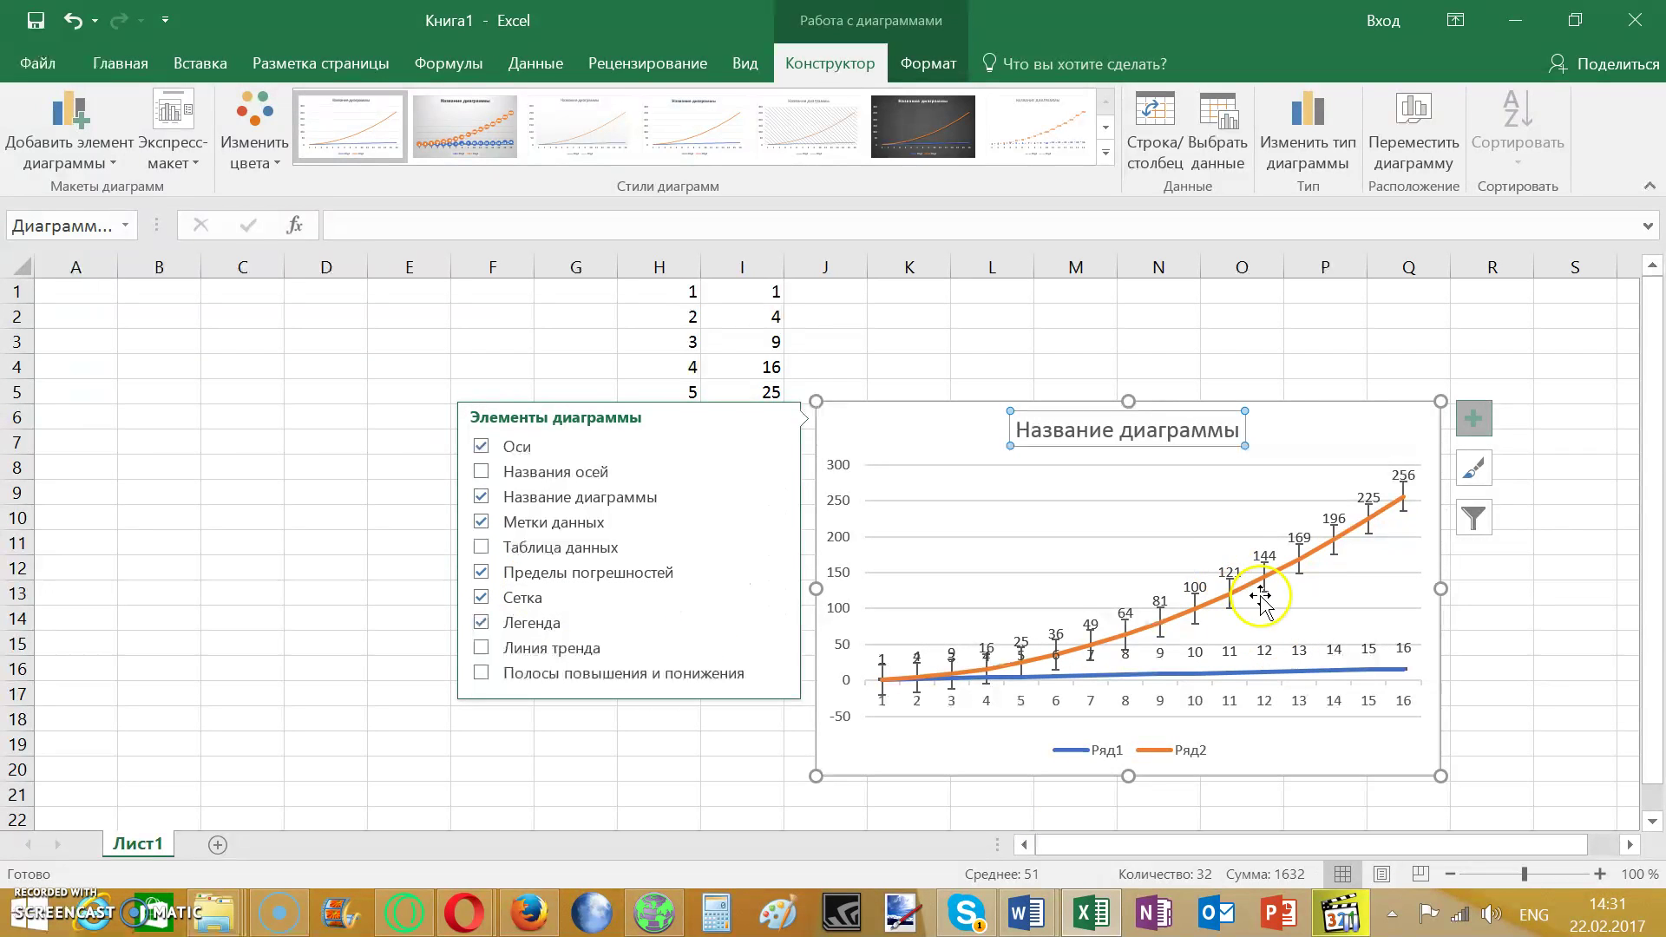
click(482, 573)
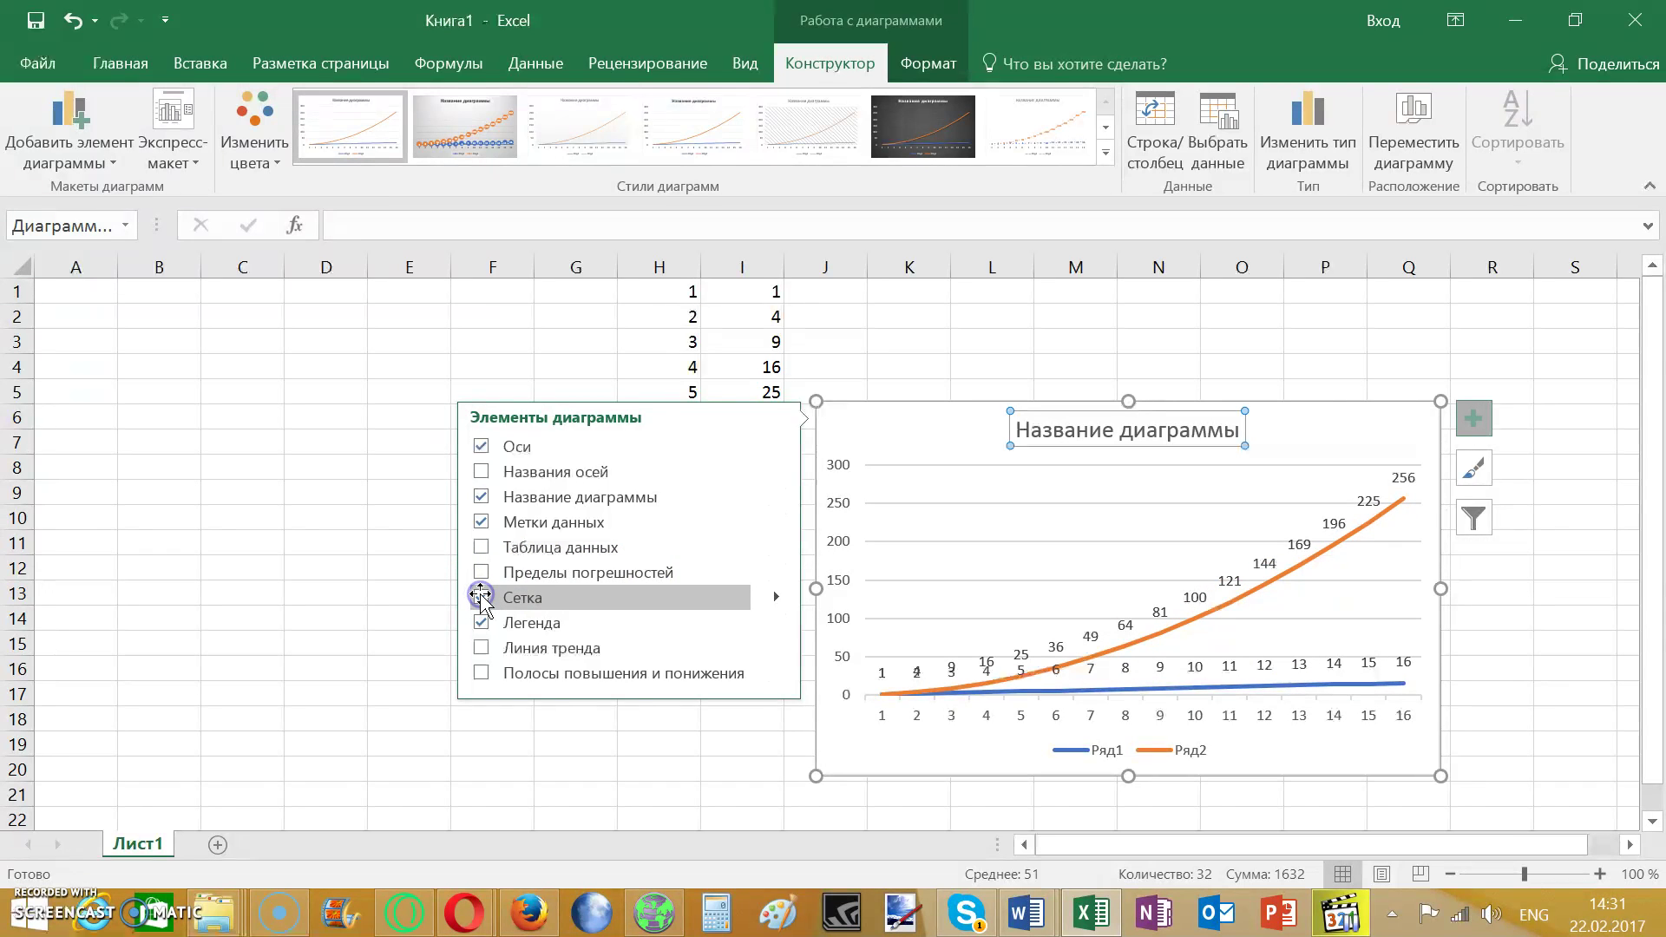
Keep the chart's gridlines and legend switched on after toggling them.
click(481, 597)
click(481, 597)
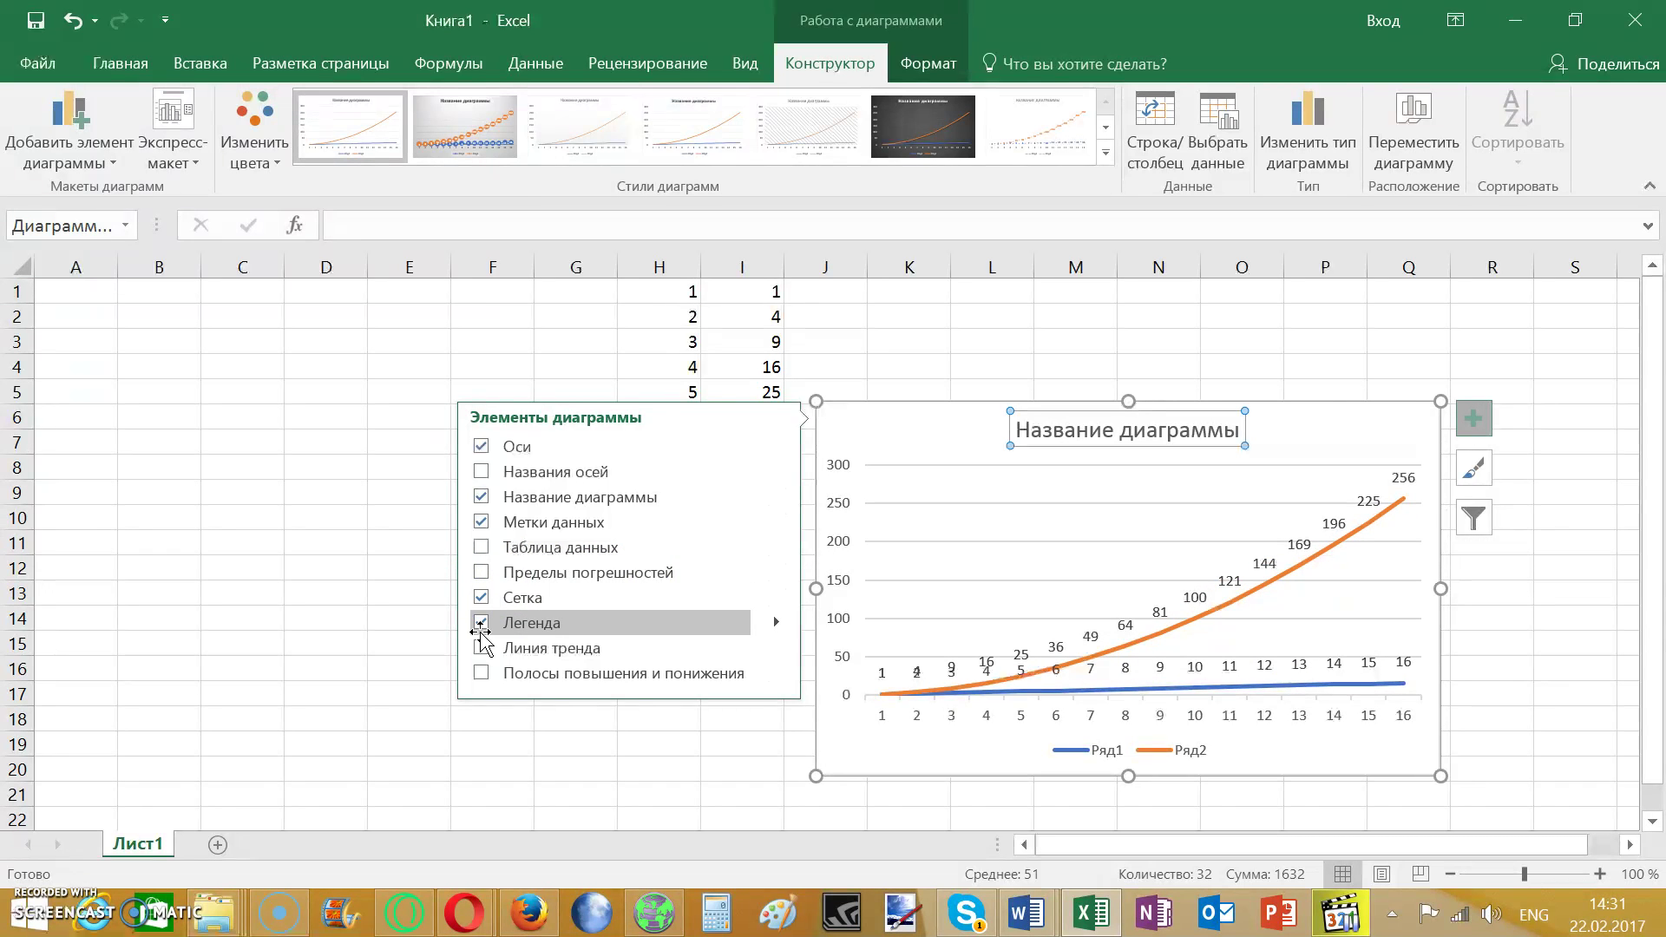
click(482, 623)
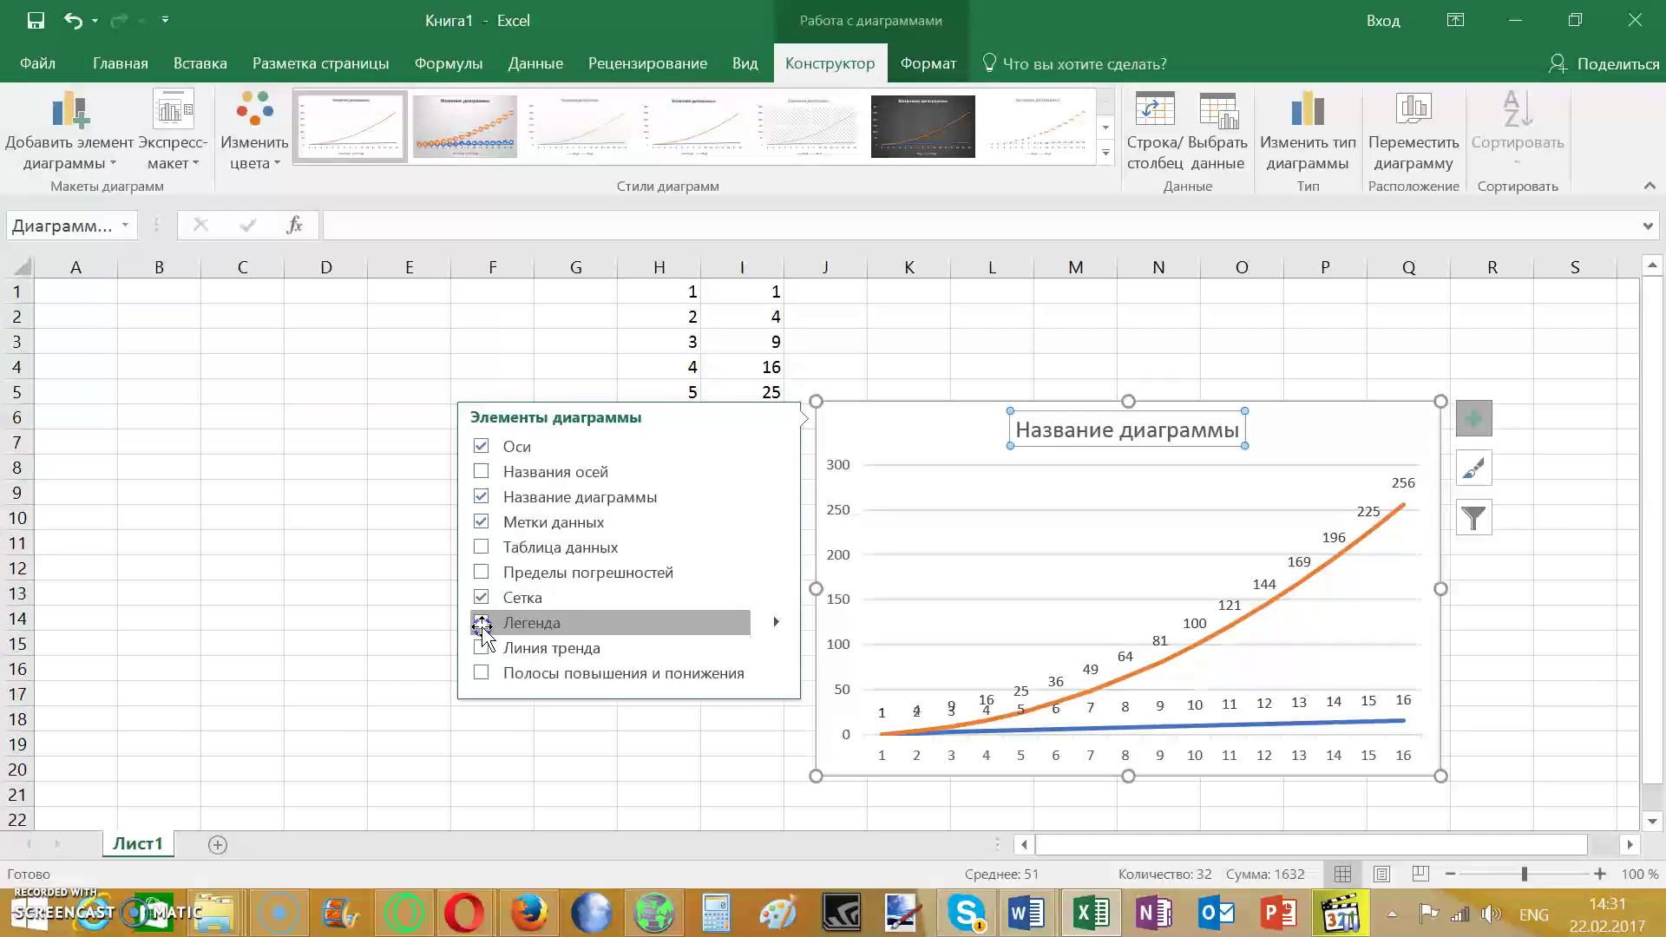
click(482, 623)
click(481, 623)
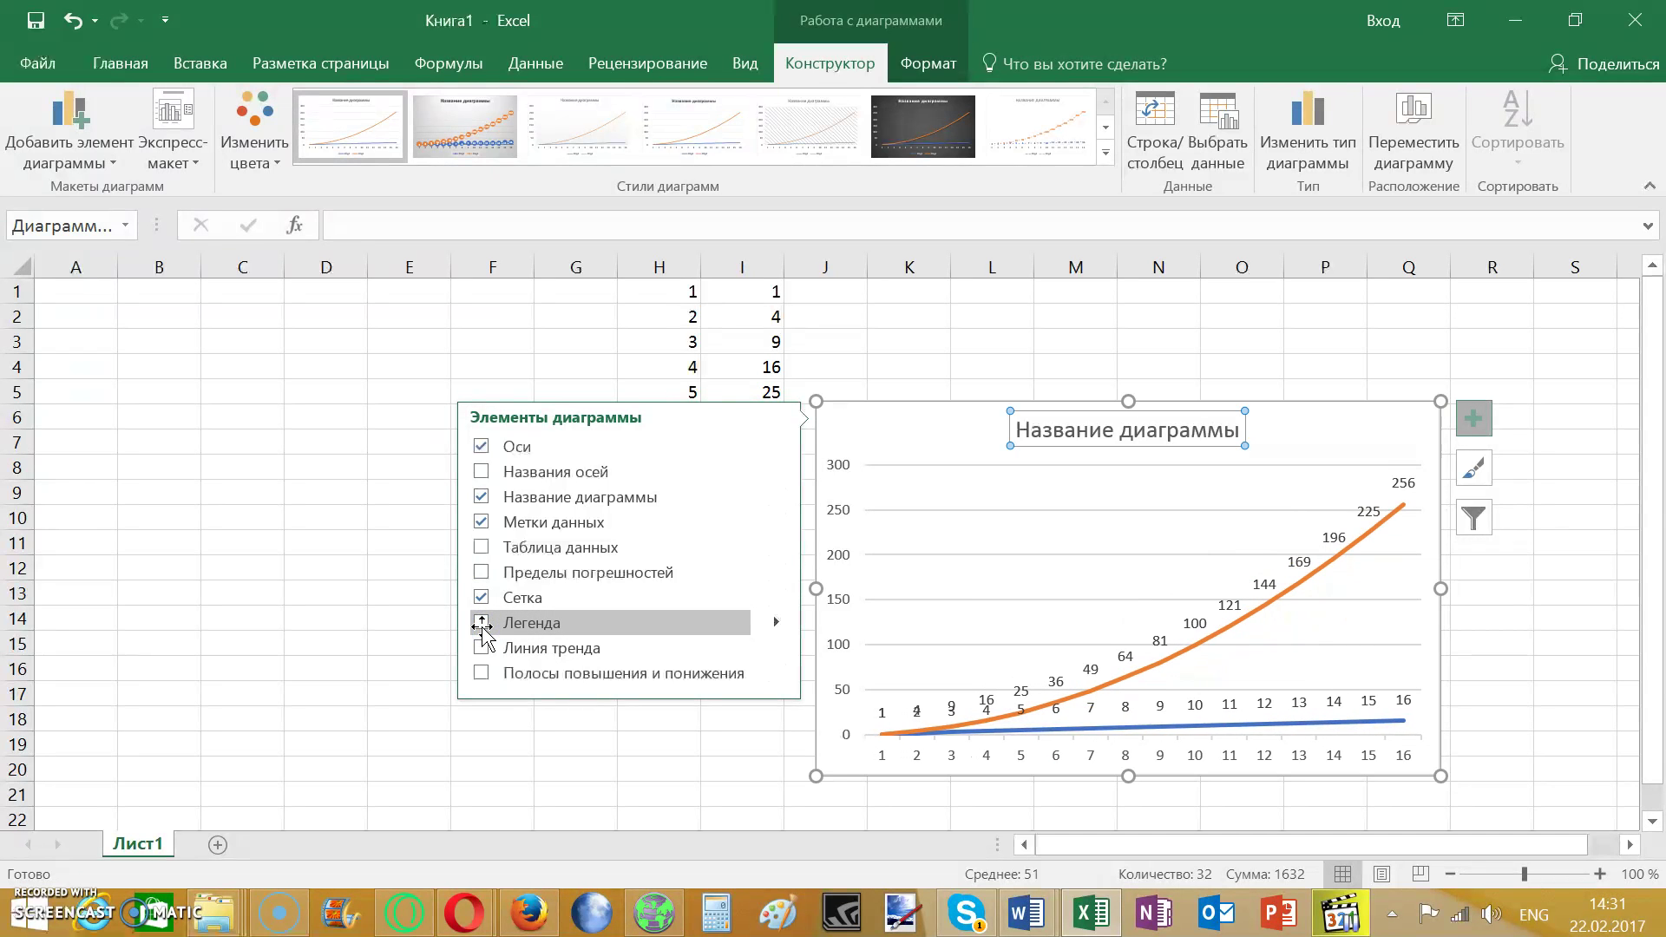
click(482, 623)
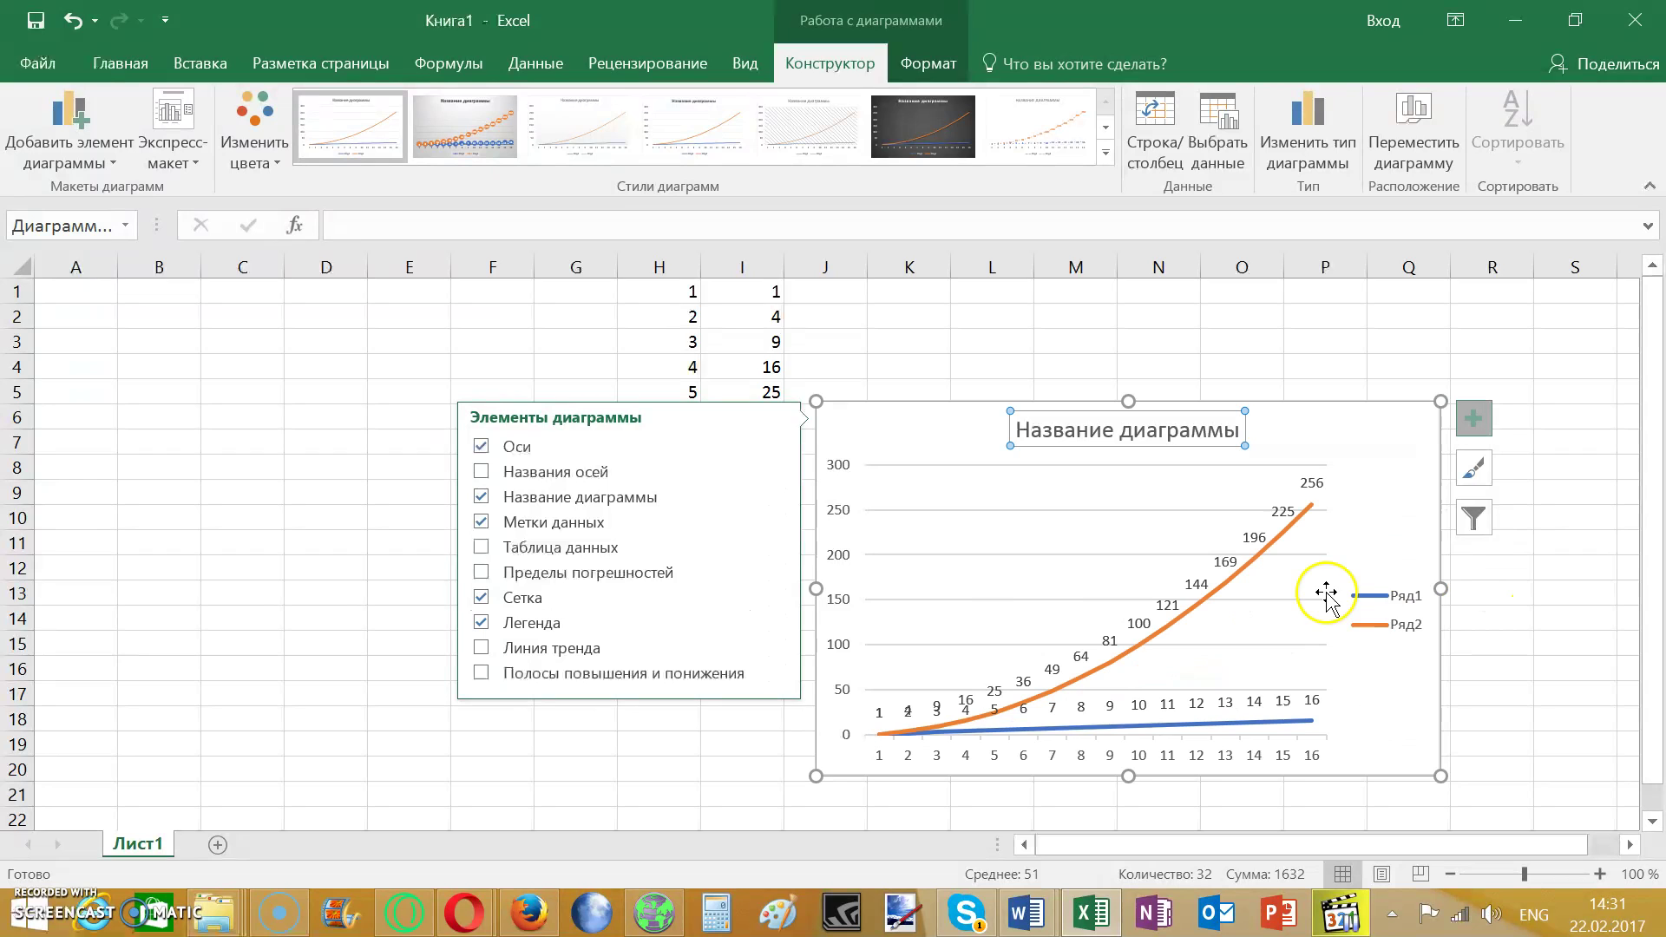
Try adding a trendline, cancel it, and briefly open then close the Ряд1 legend formatting.
click(547, 648)
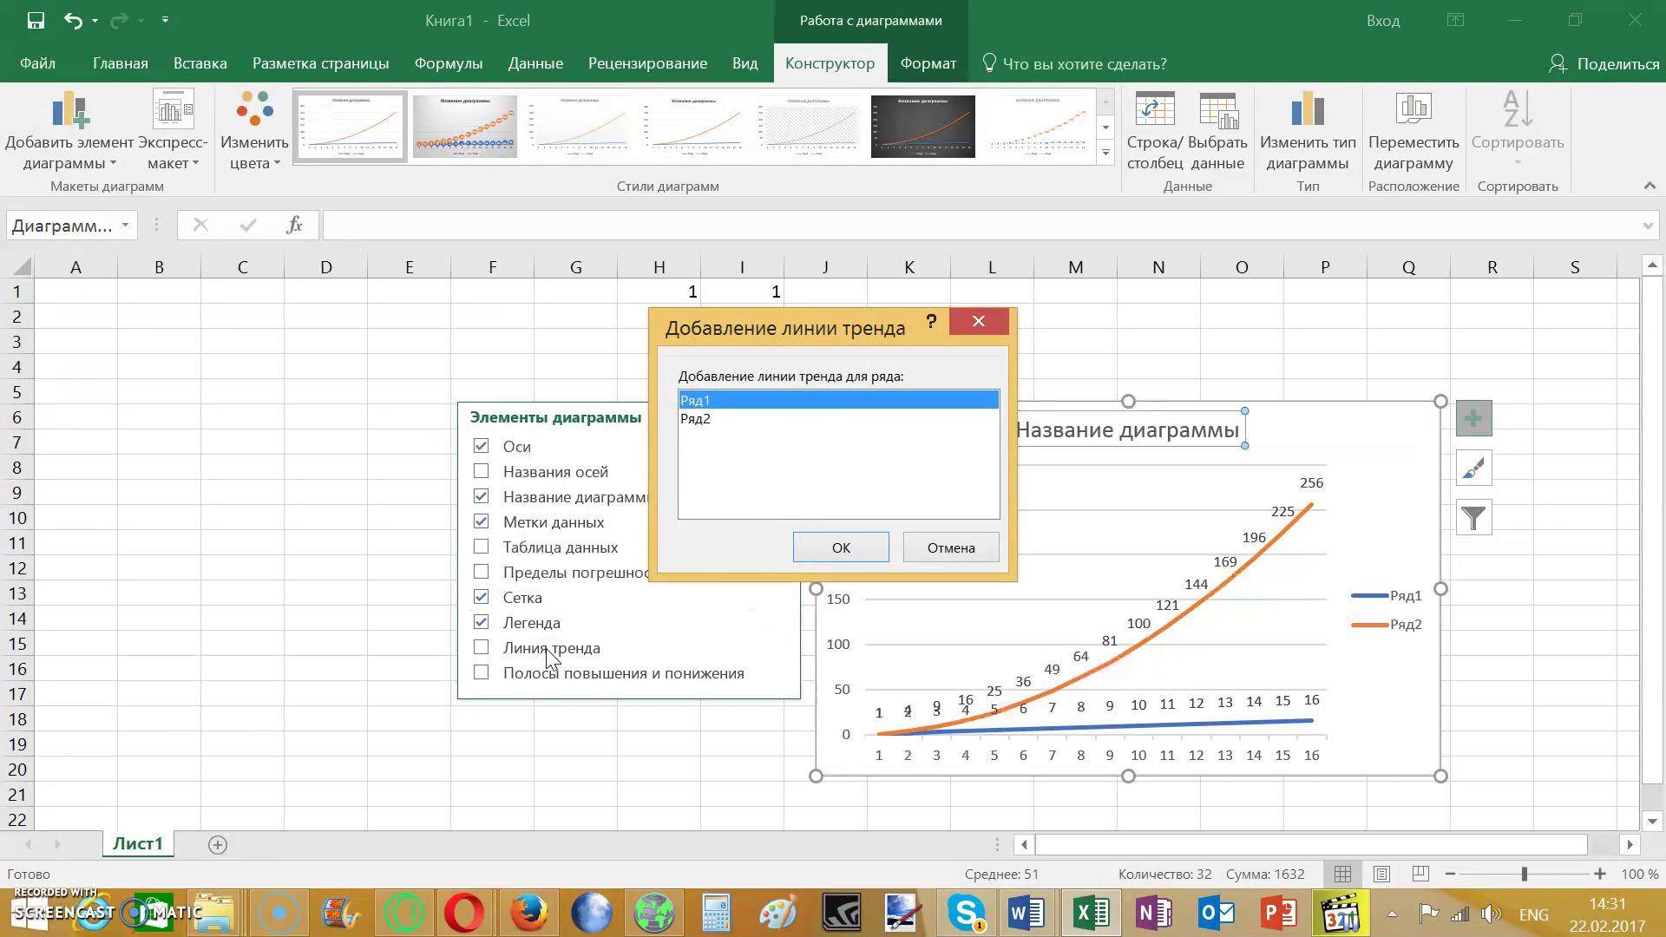
click(978, 323)
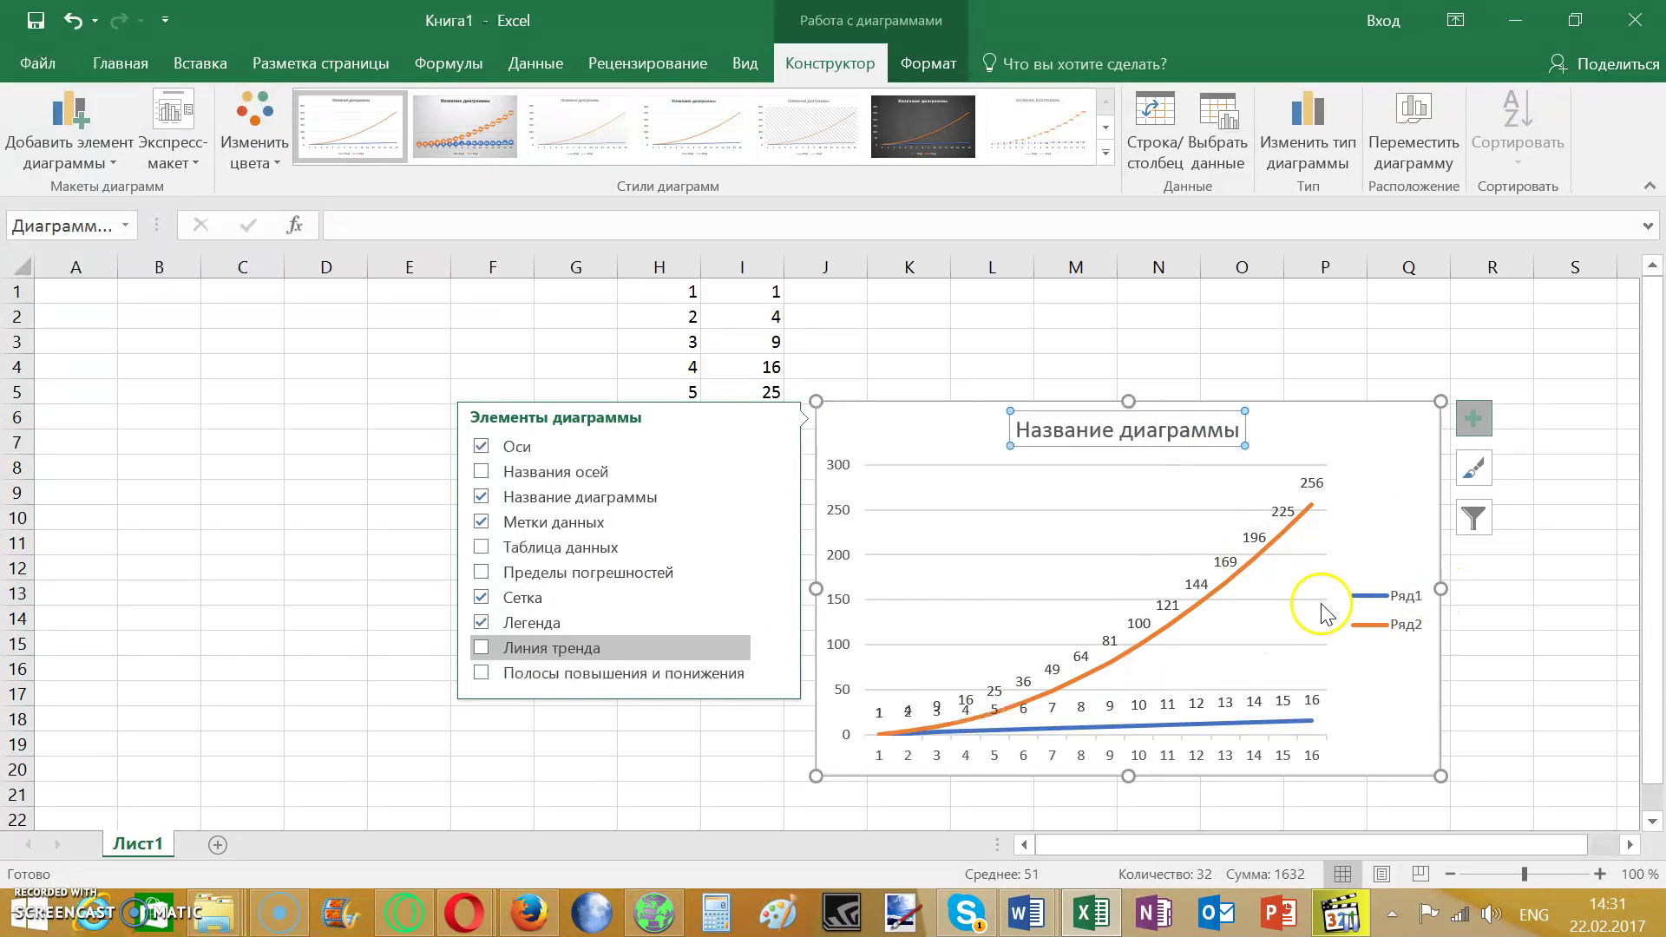
click(1411, 598)
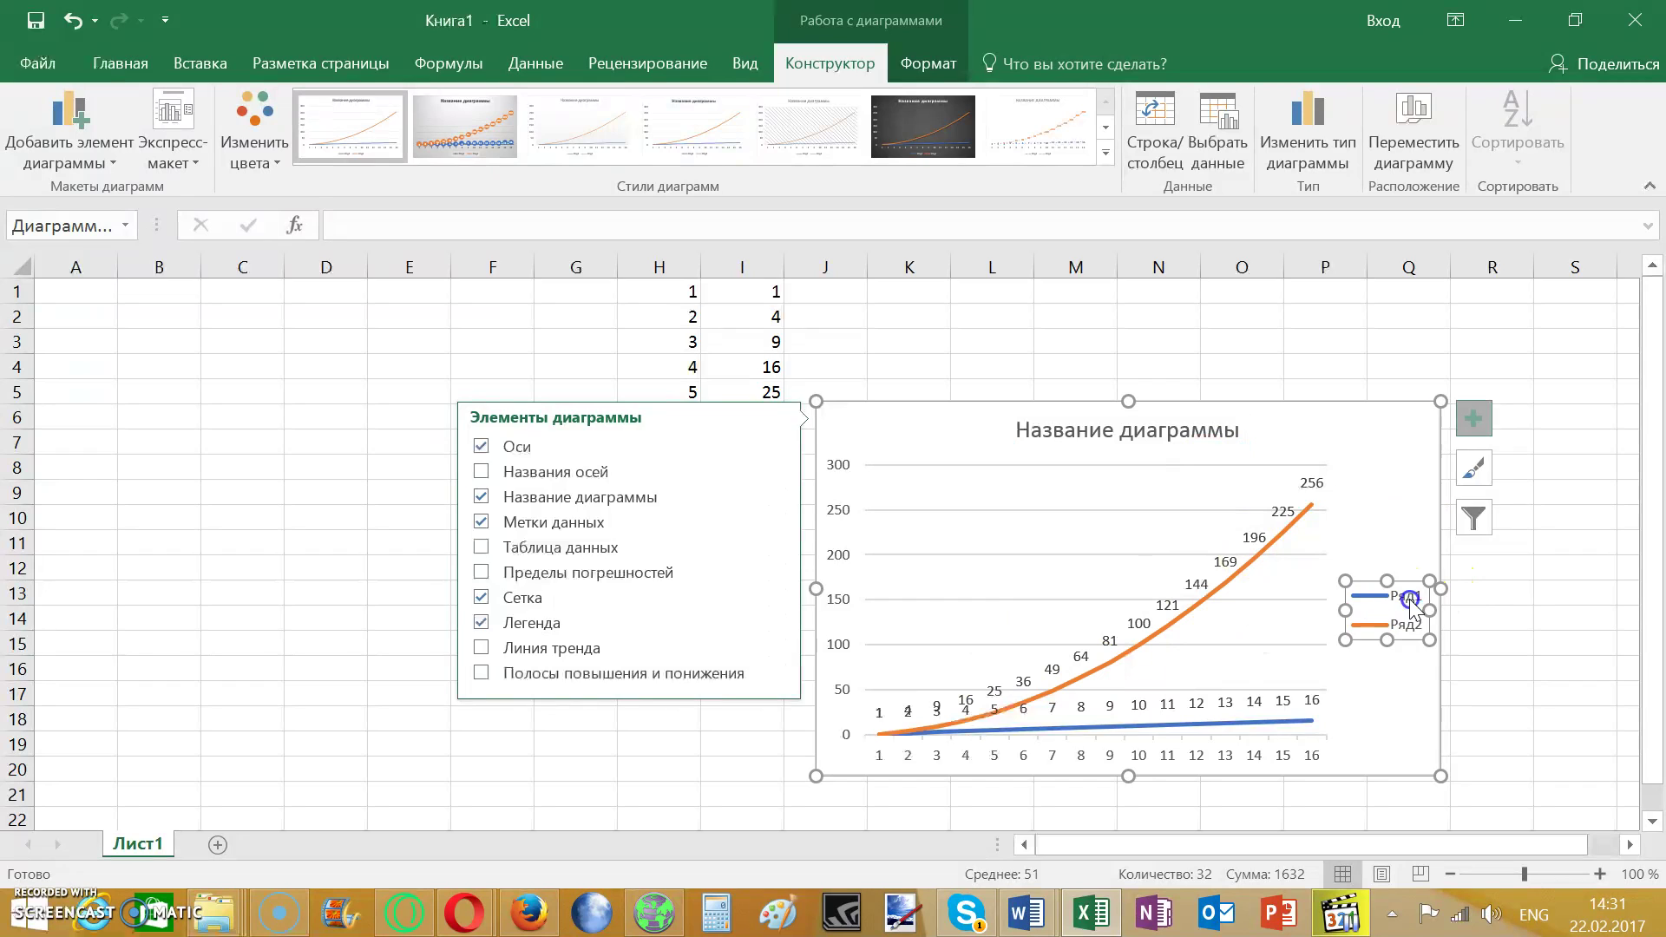
double_click(1368, 599)
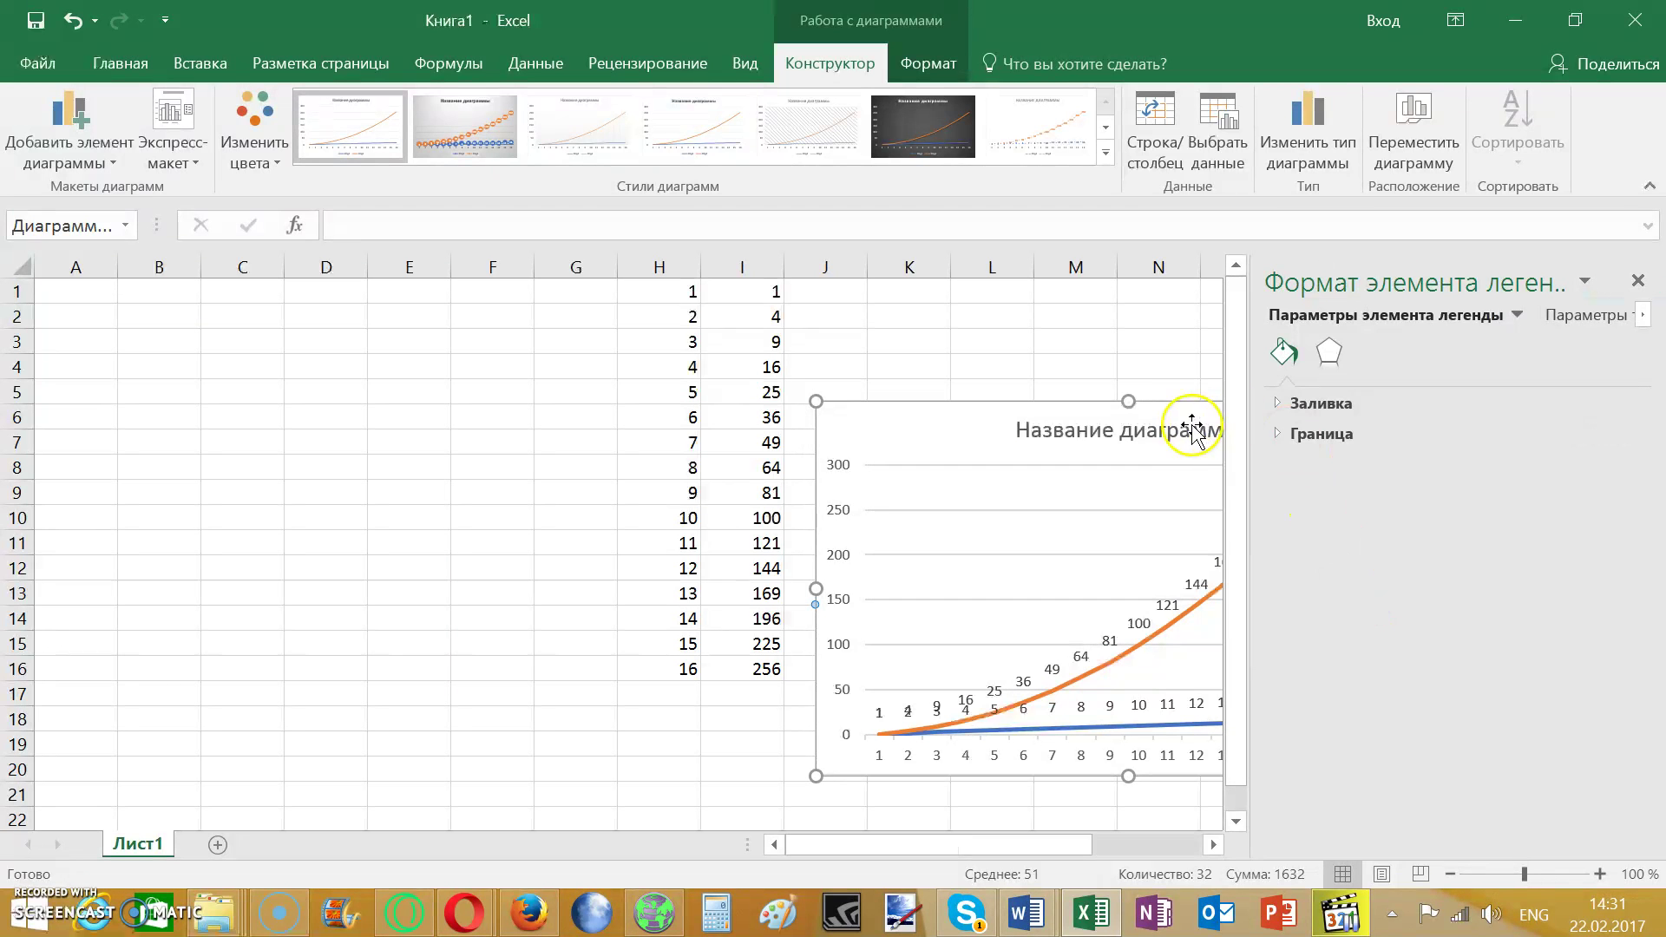
click(1165, 377)
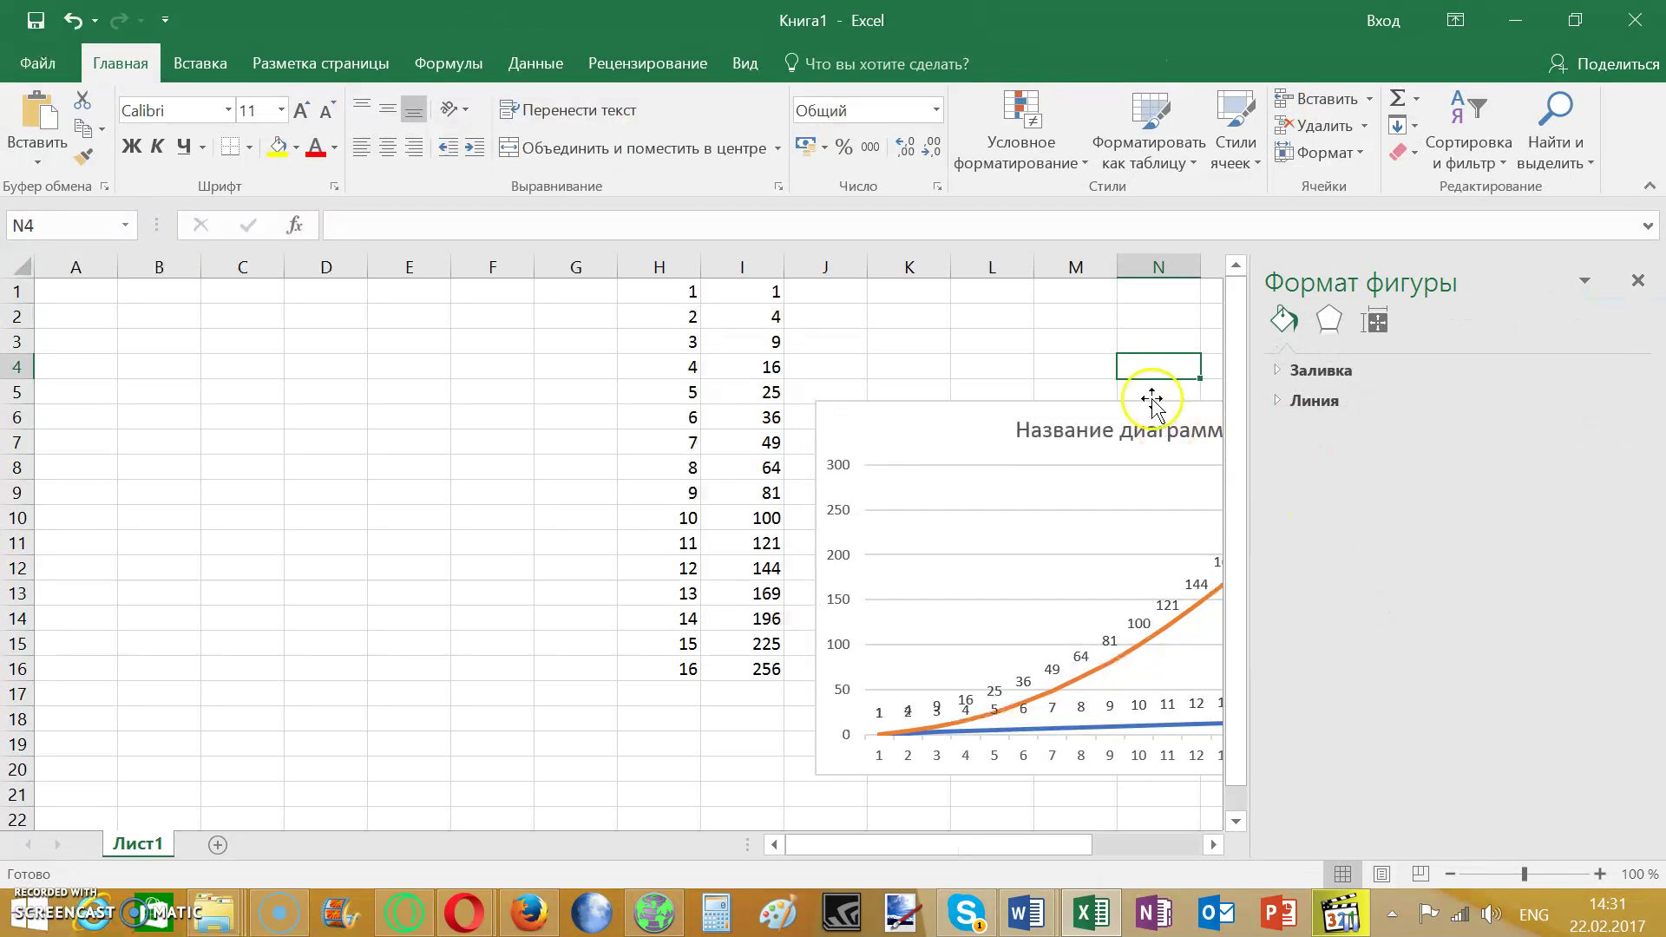
click(1639, 285)
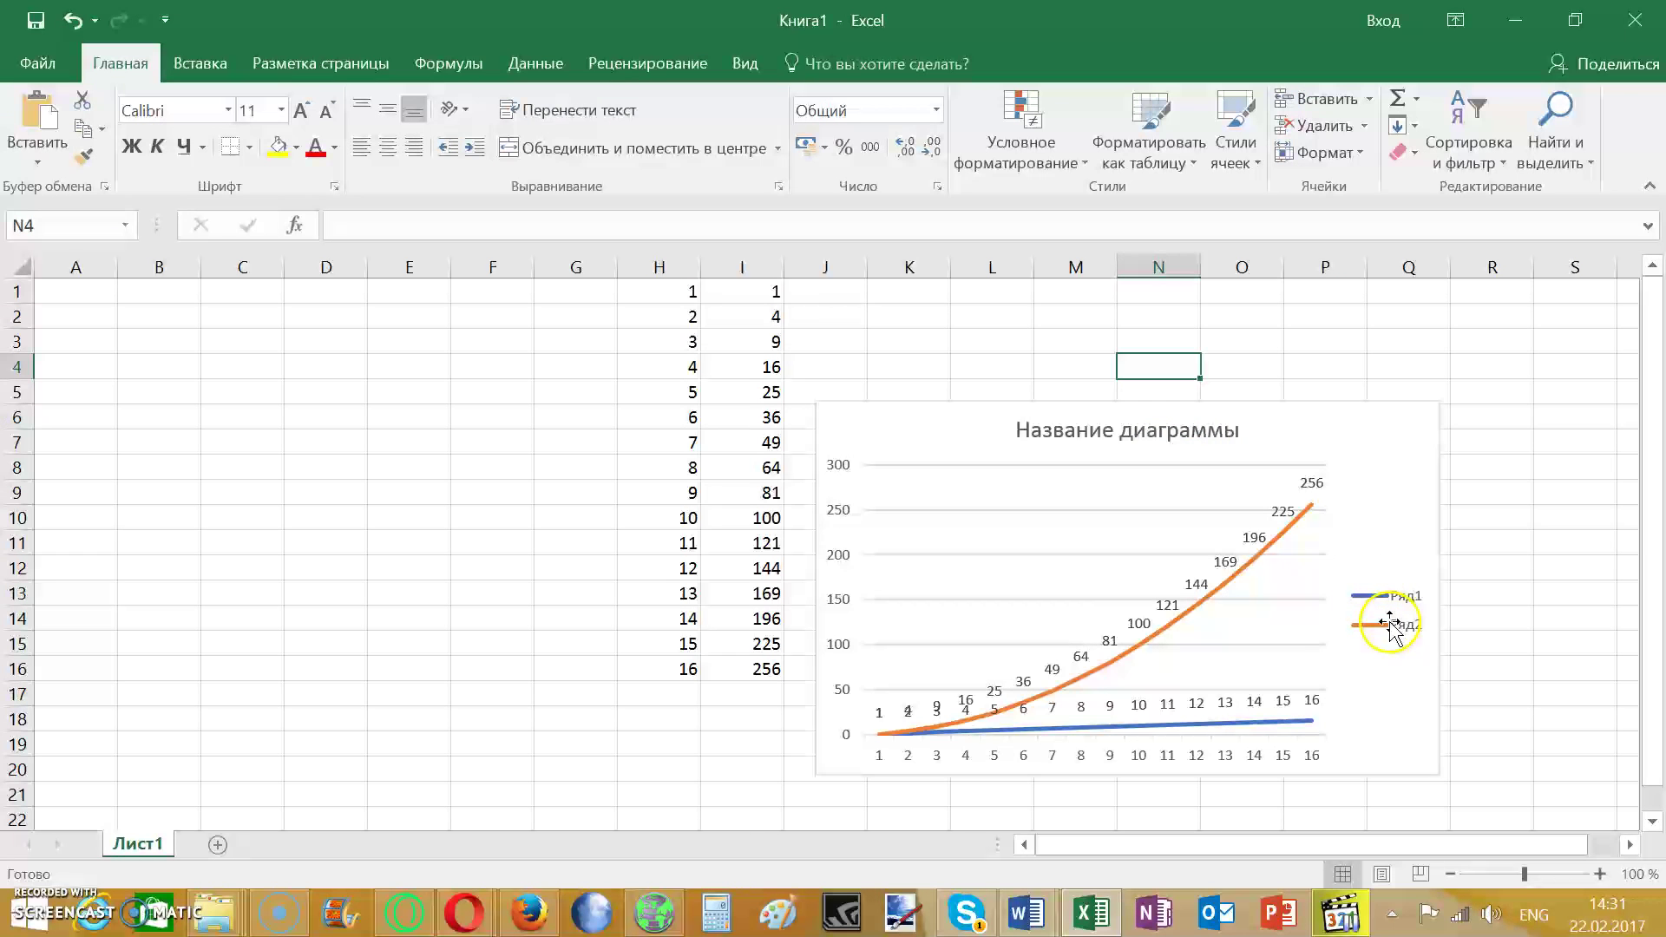
click(1385, 473)
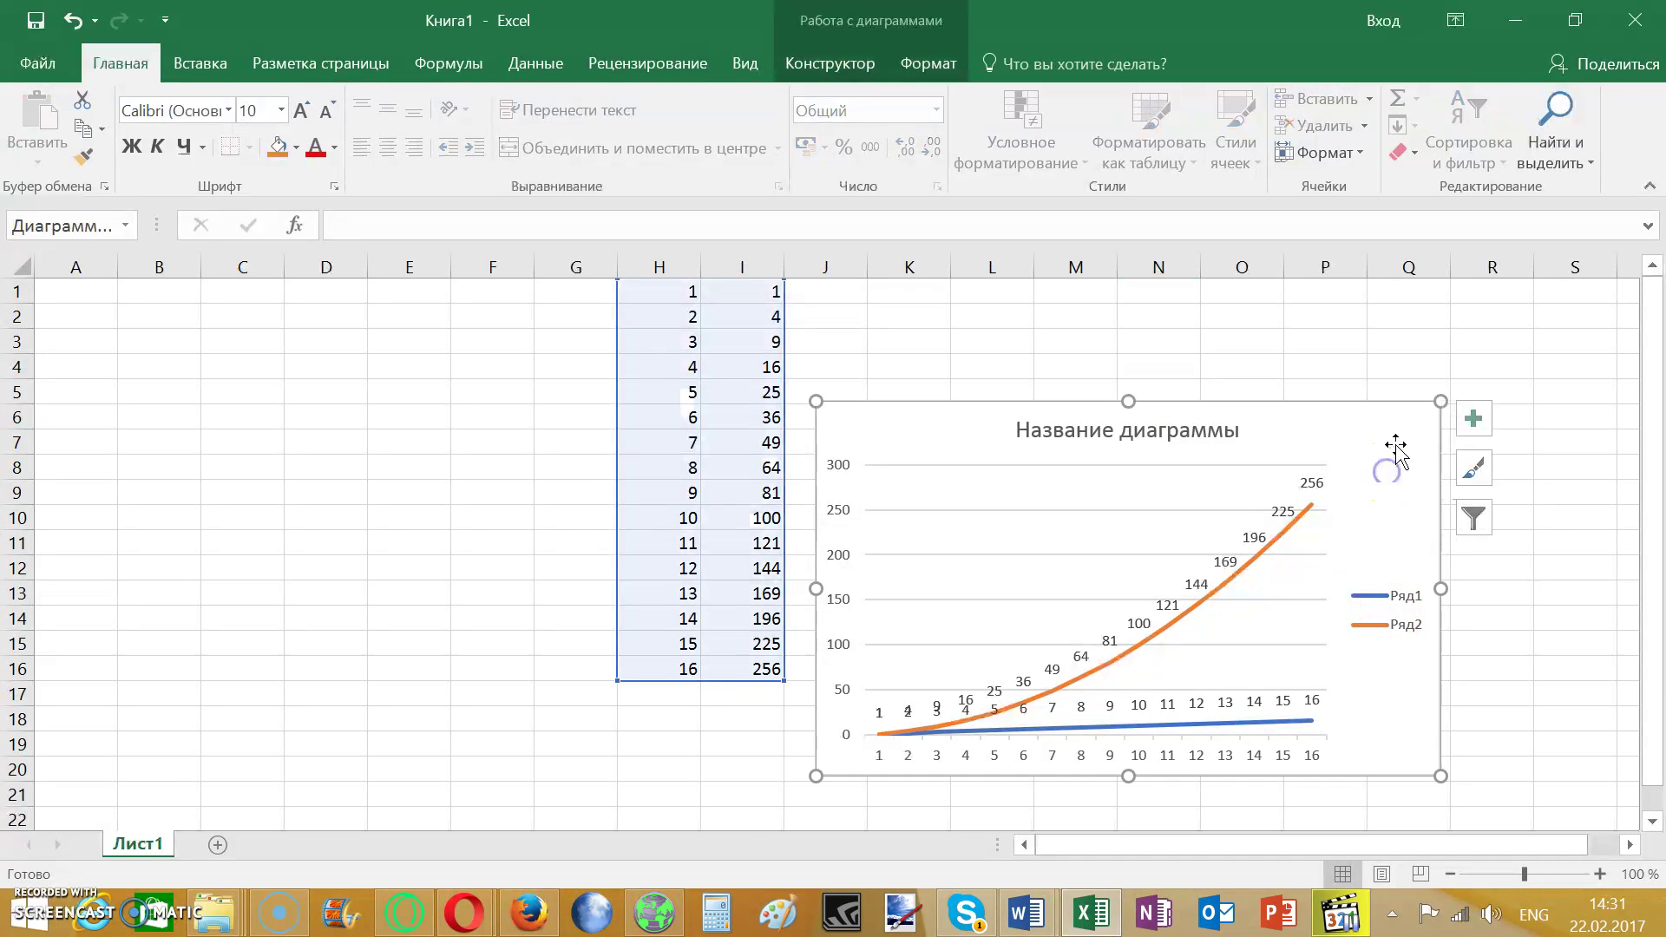
Try a trendline and up/down bars, remove both, and bring up the Chart Styles gallery.
click(1477, 420)
click(603, 656)
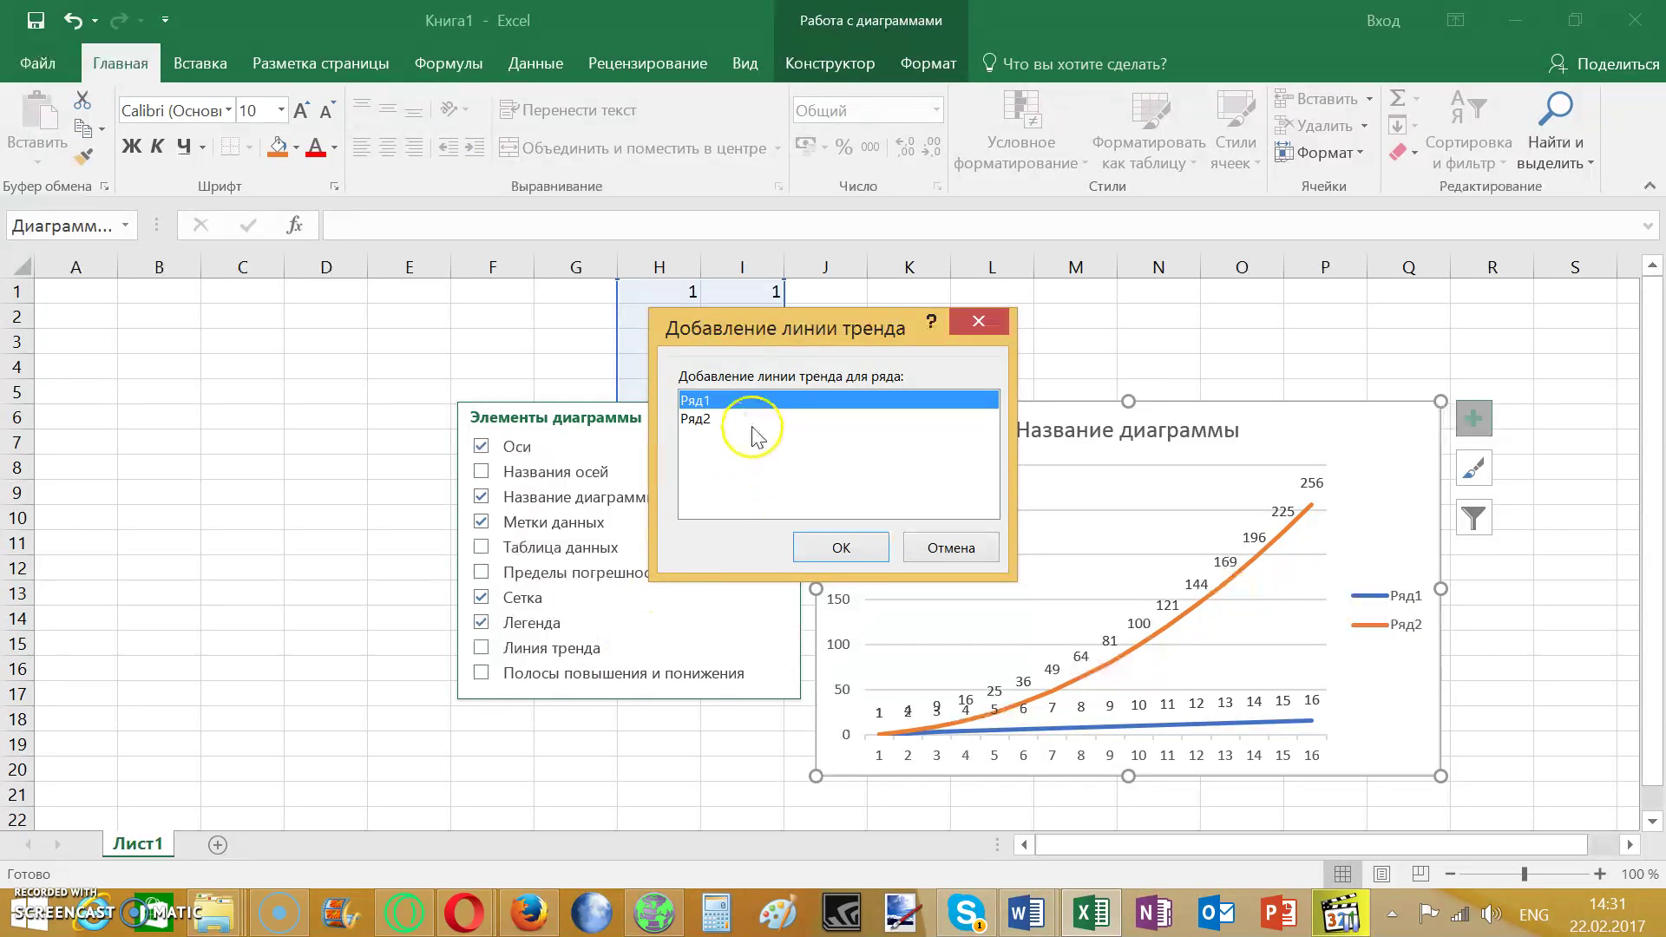
click(977, 335)
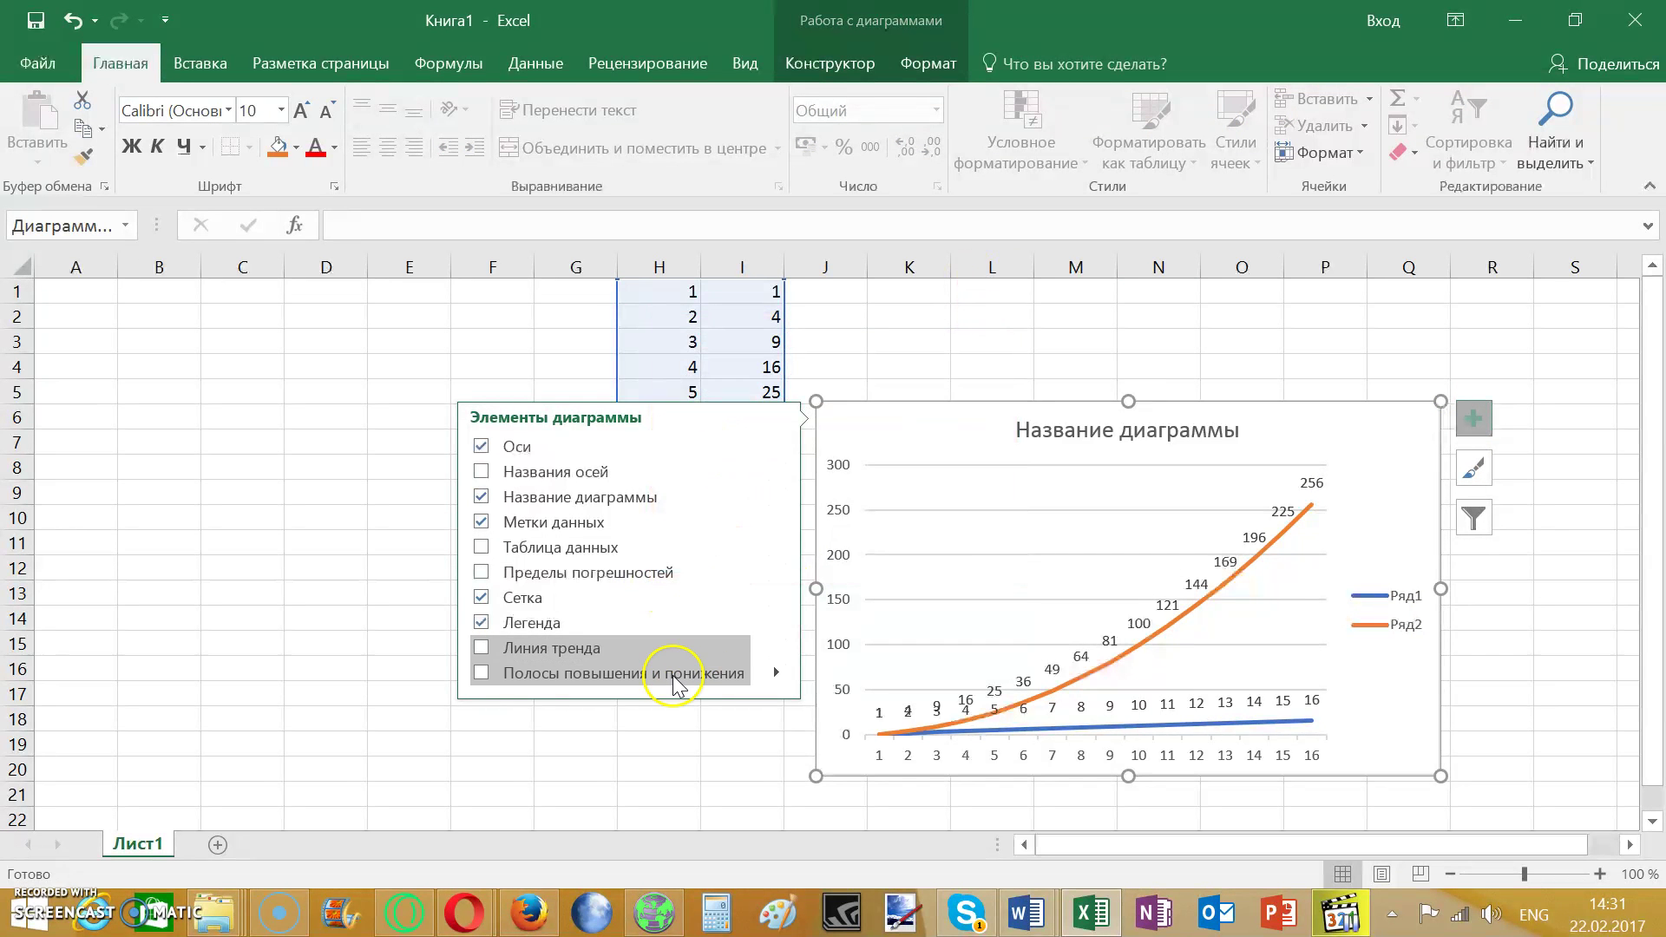
click(675, 677)
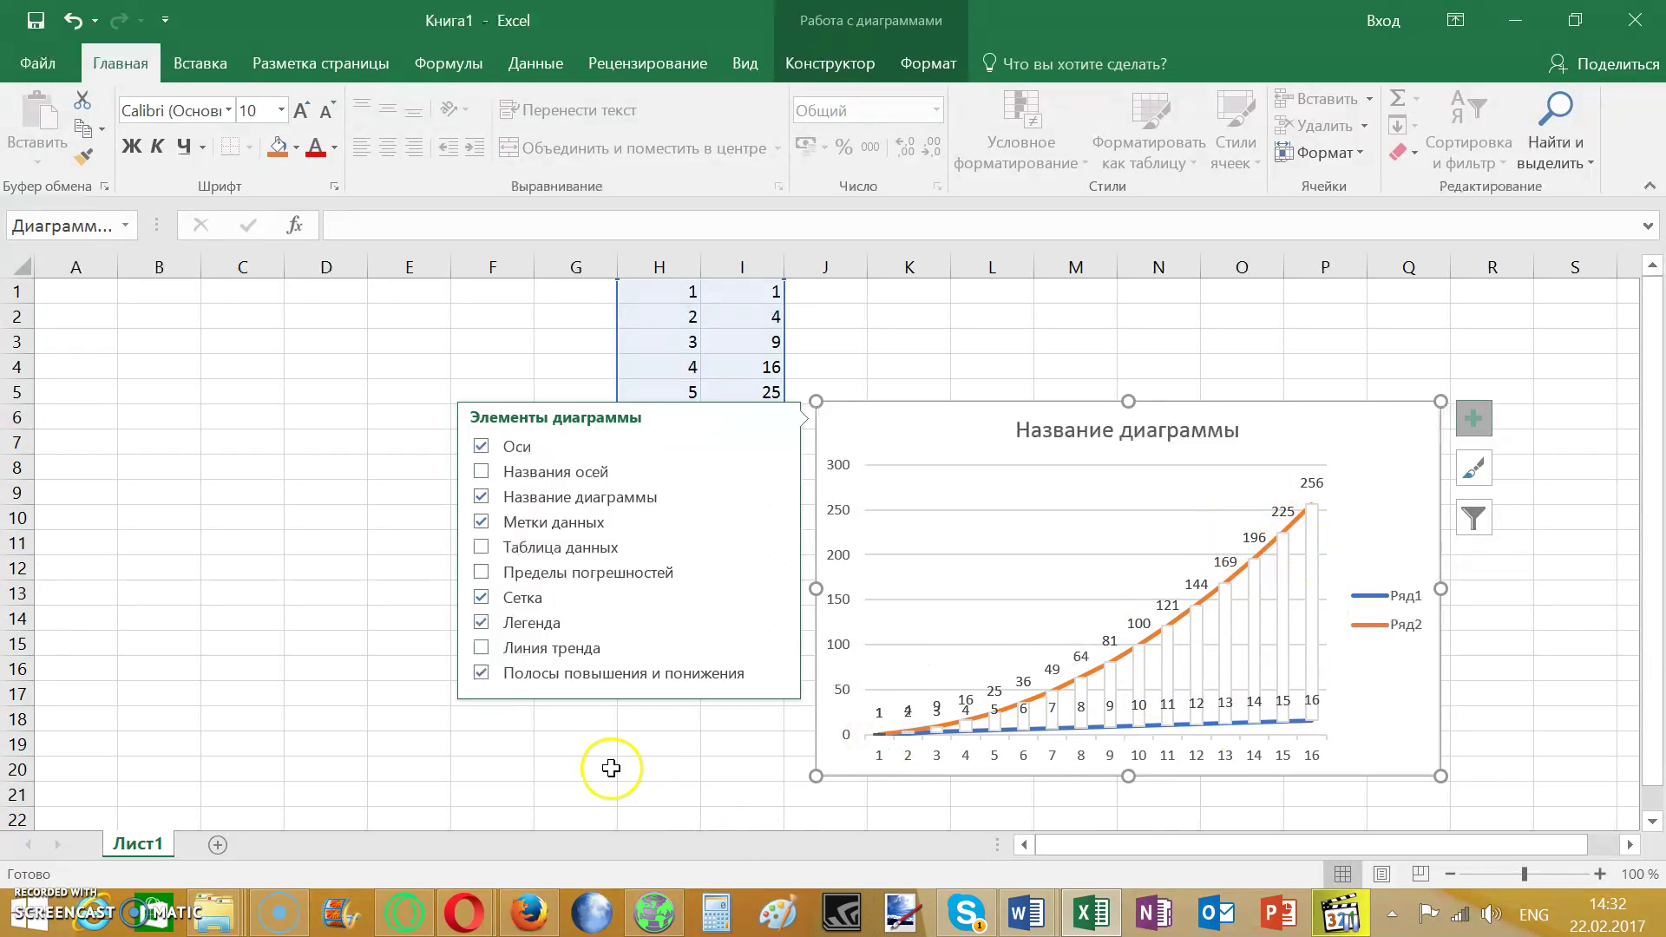
click(579, 673)
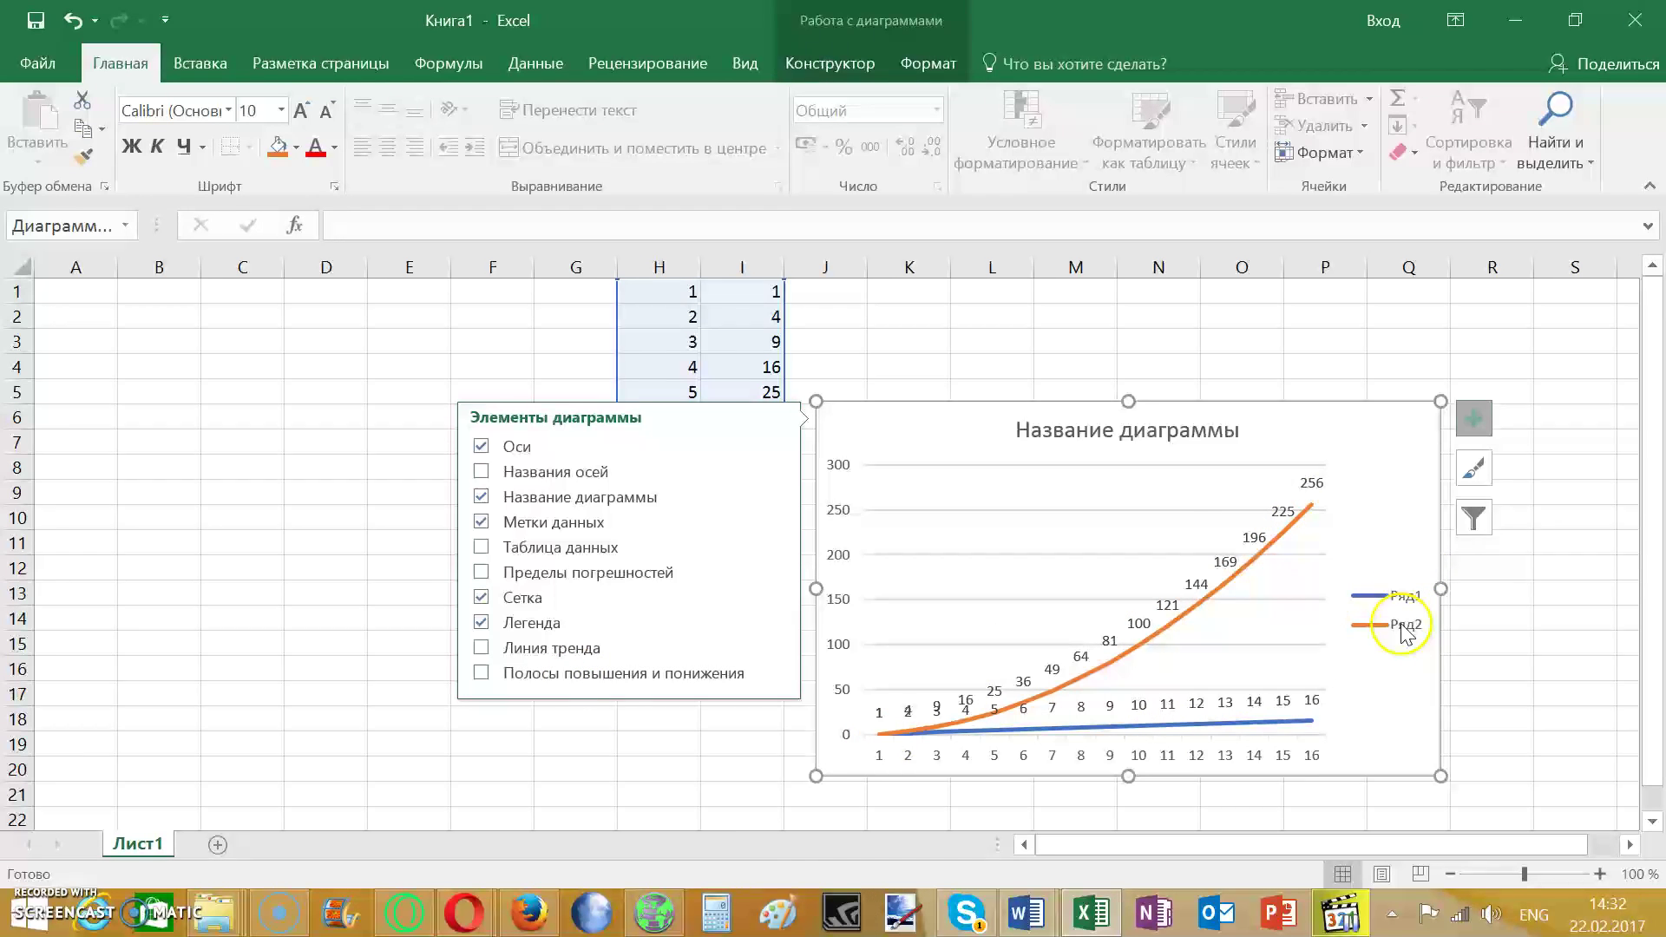
click(1471, 472)
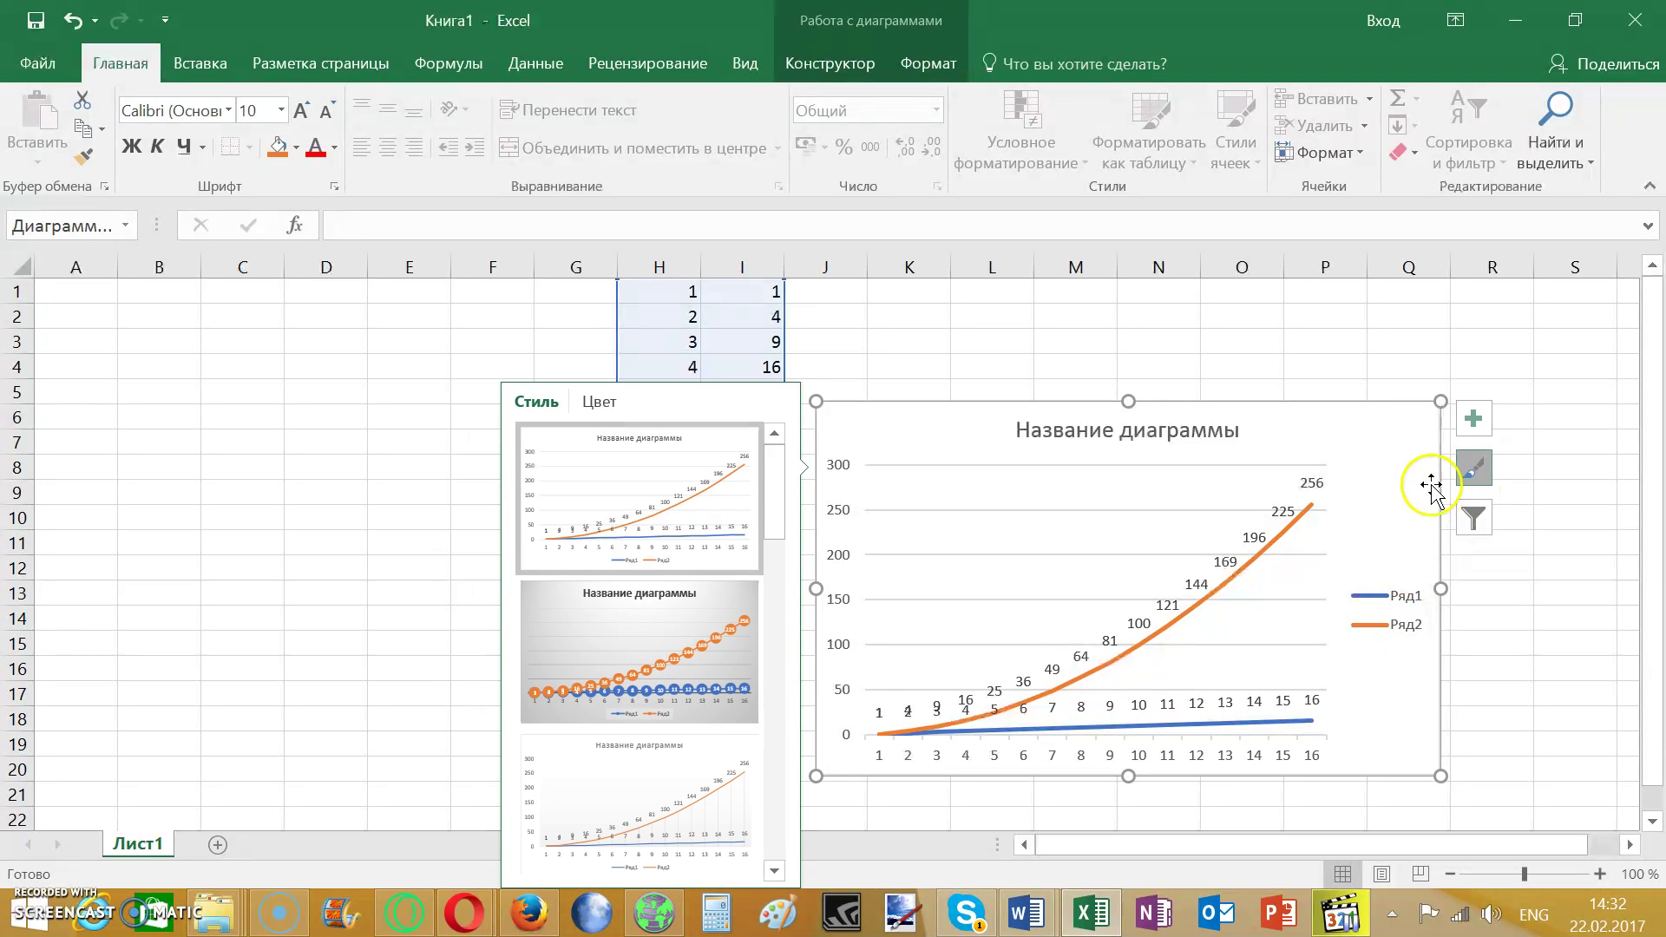
Apply the grey gradient style, then the dark chart style with the legend above the plot.
click(707, 688)
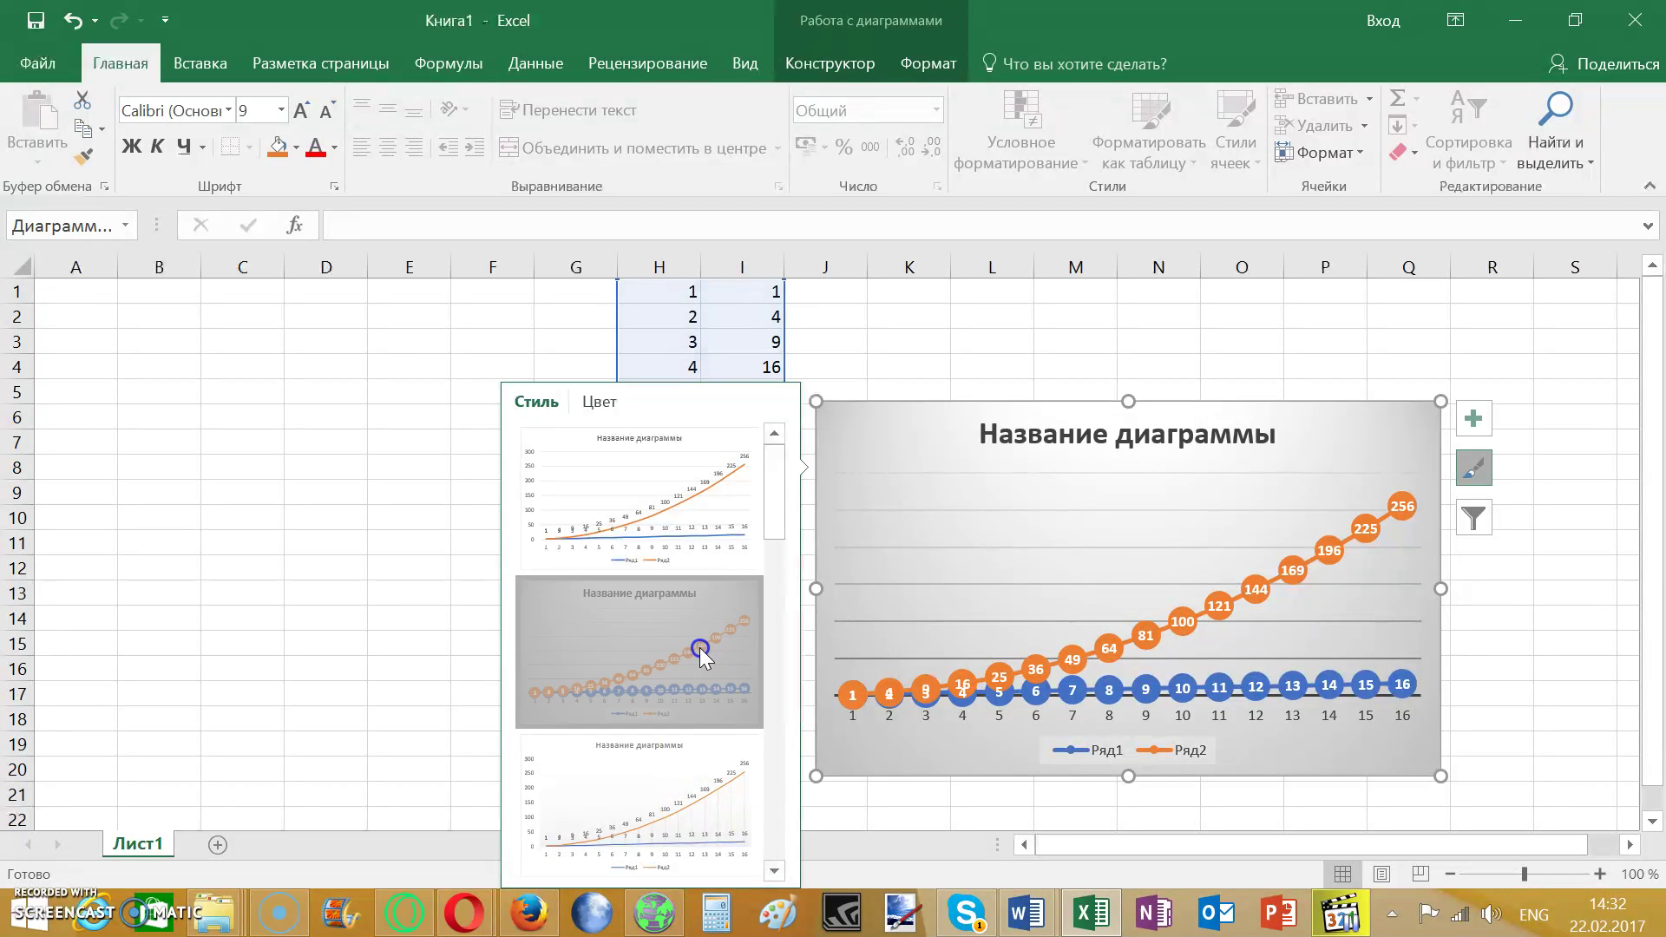
scroll(702, 659, down, 1)
scroll(713, 690, down, 1)
scroll(713, 689, down, 1)
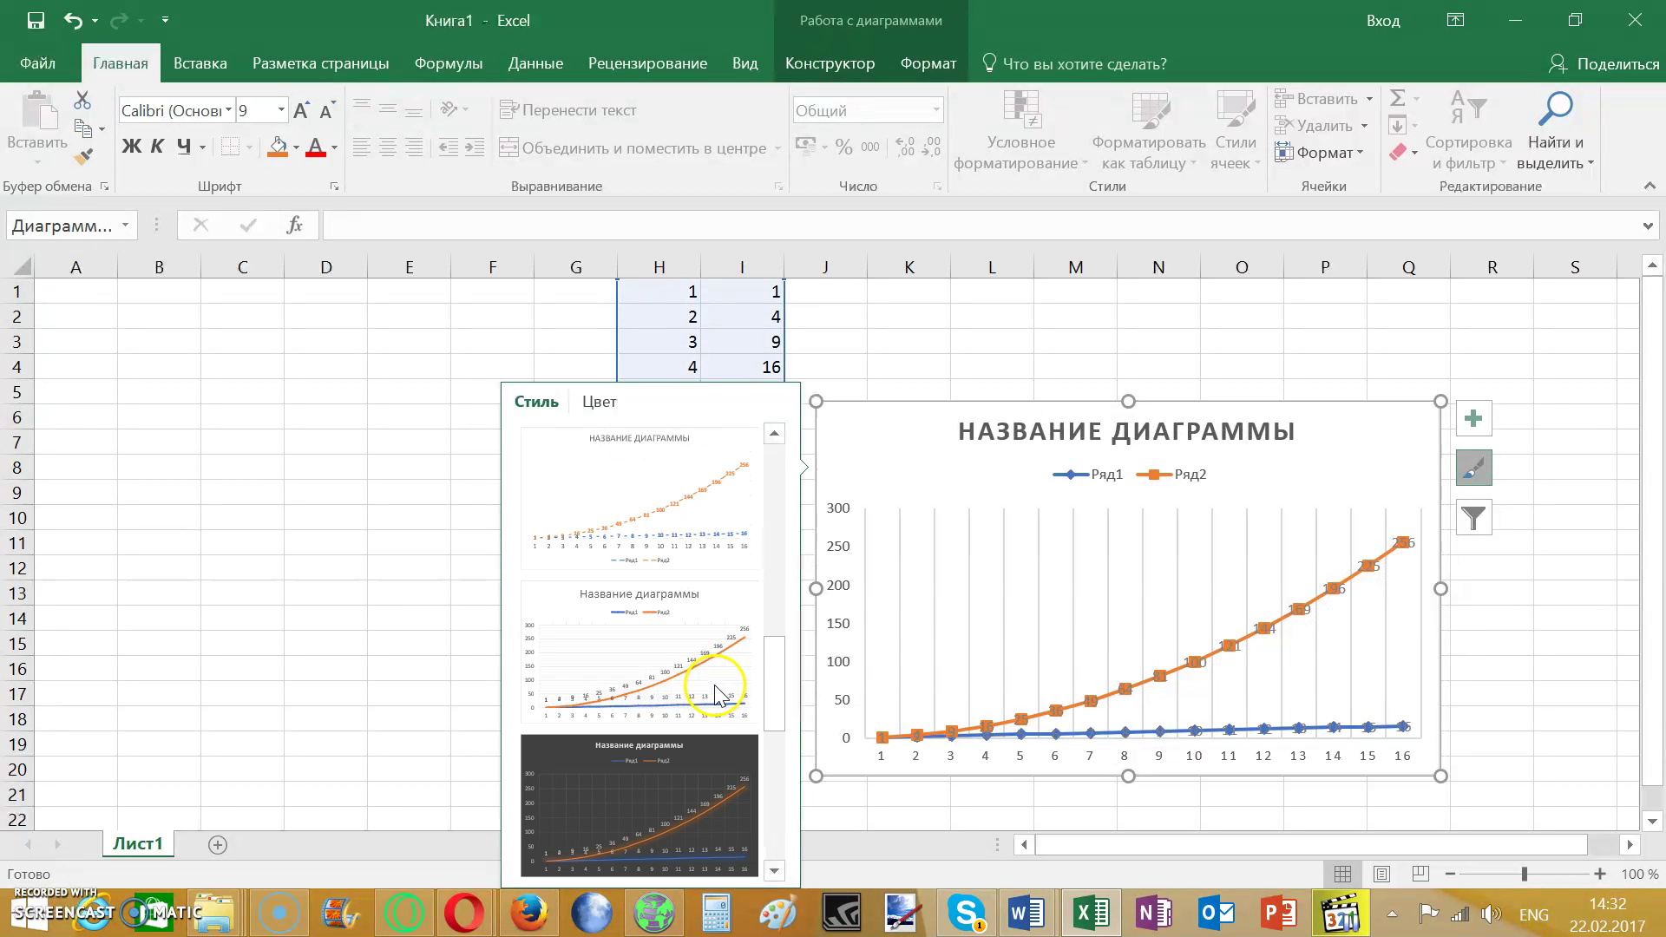
click(674, 803)
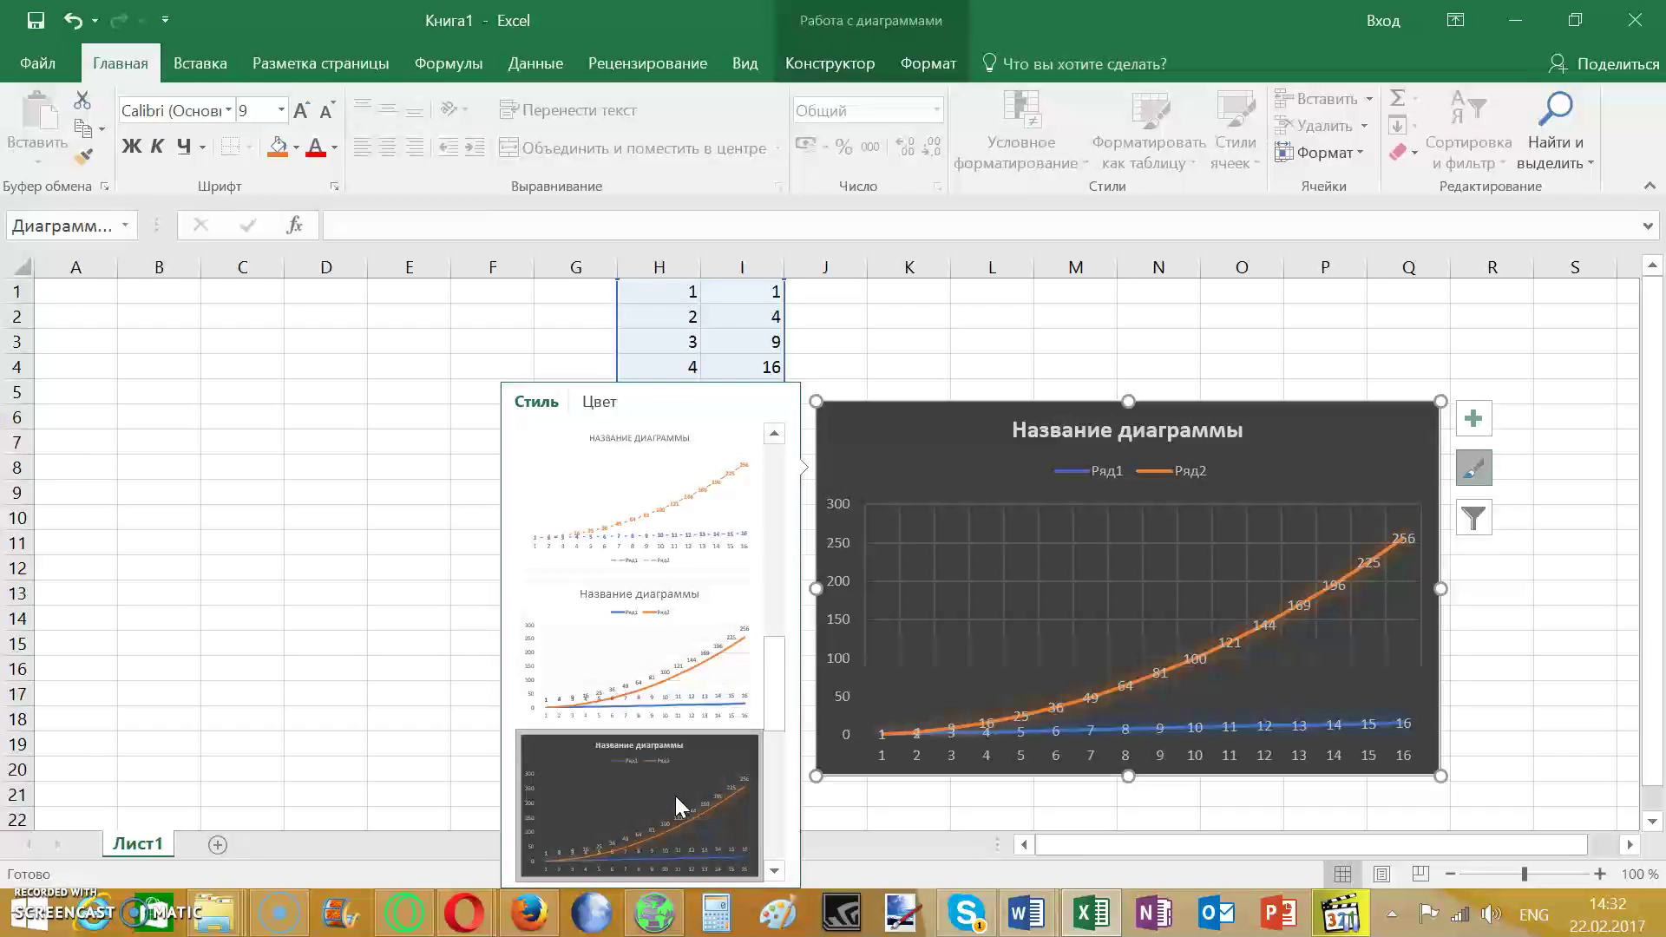
scroll(675, 795, down, 3)
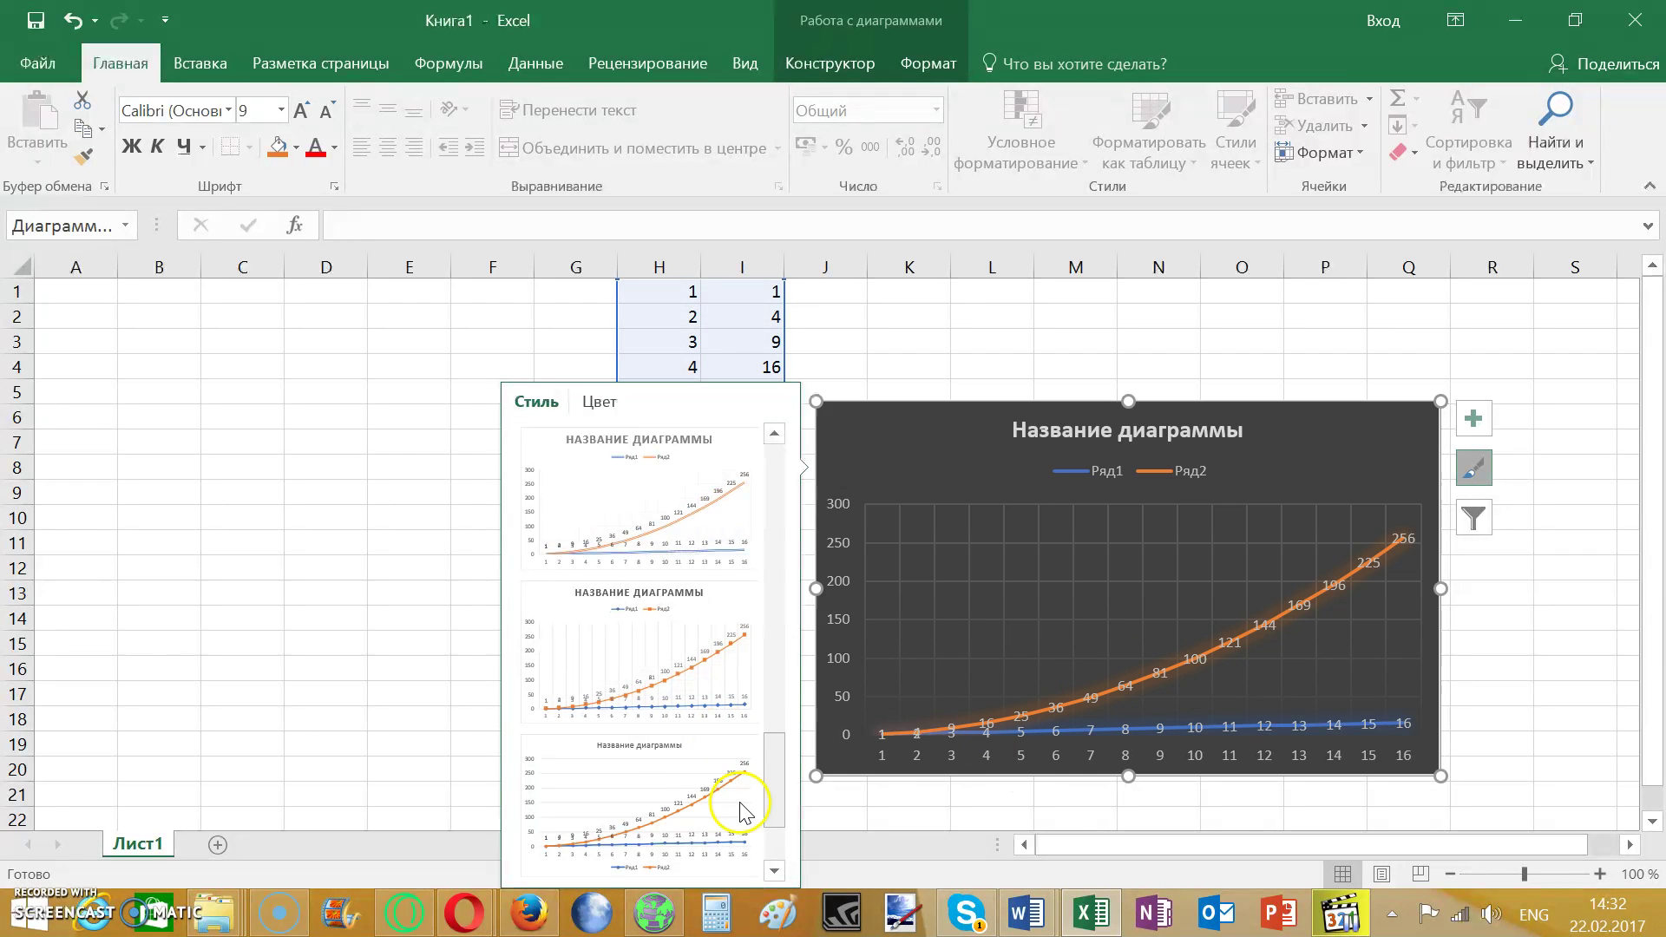
scroll(720, 790, down, 1)
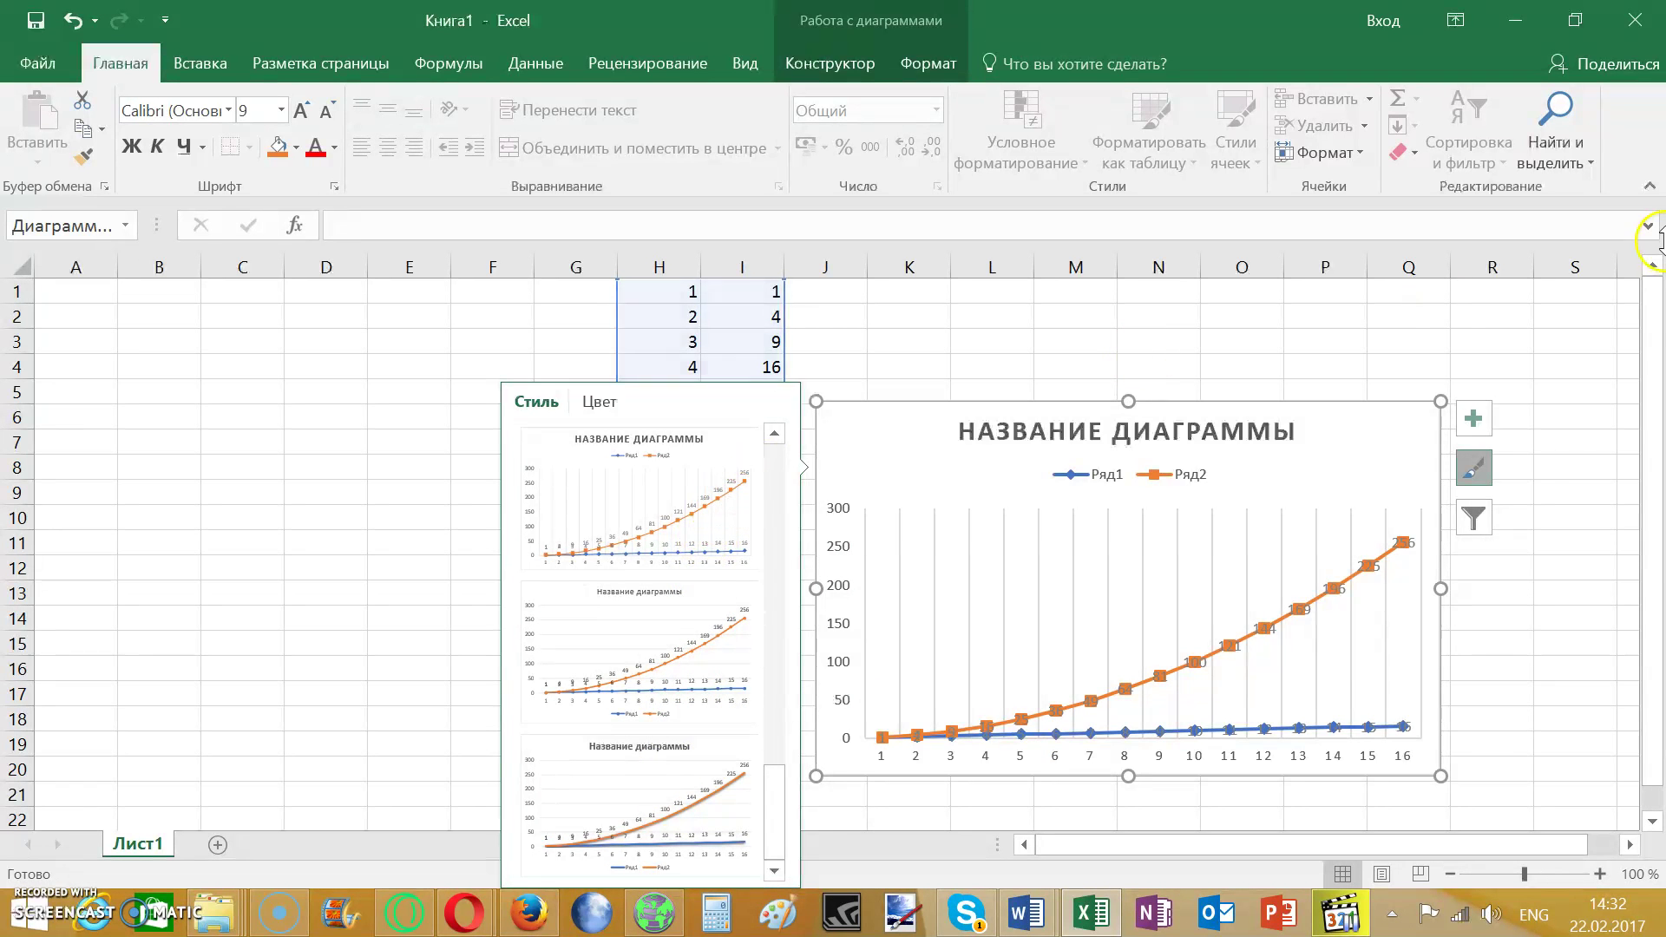
click(1482, 529)
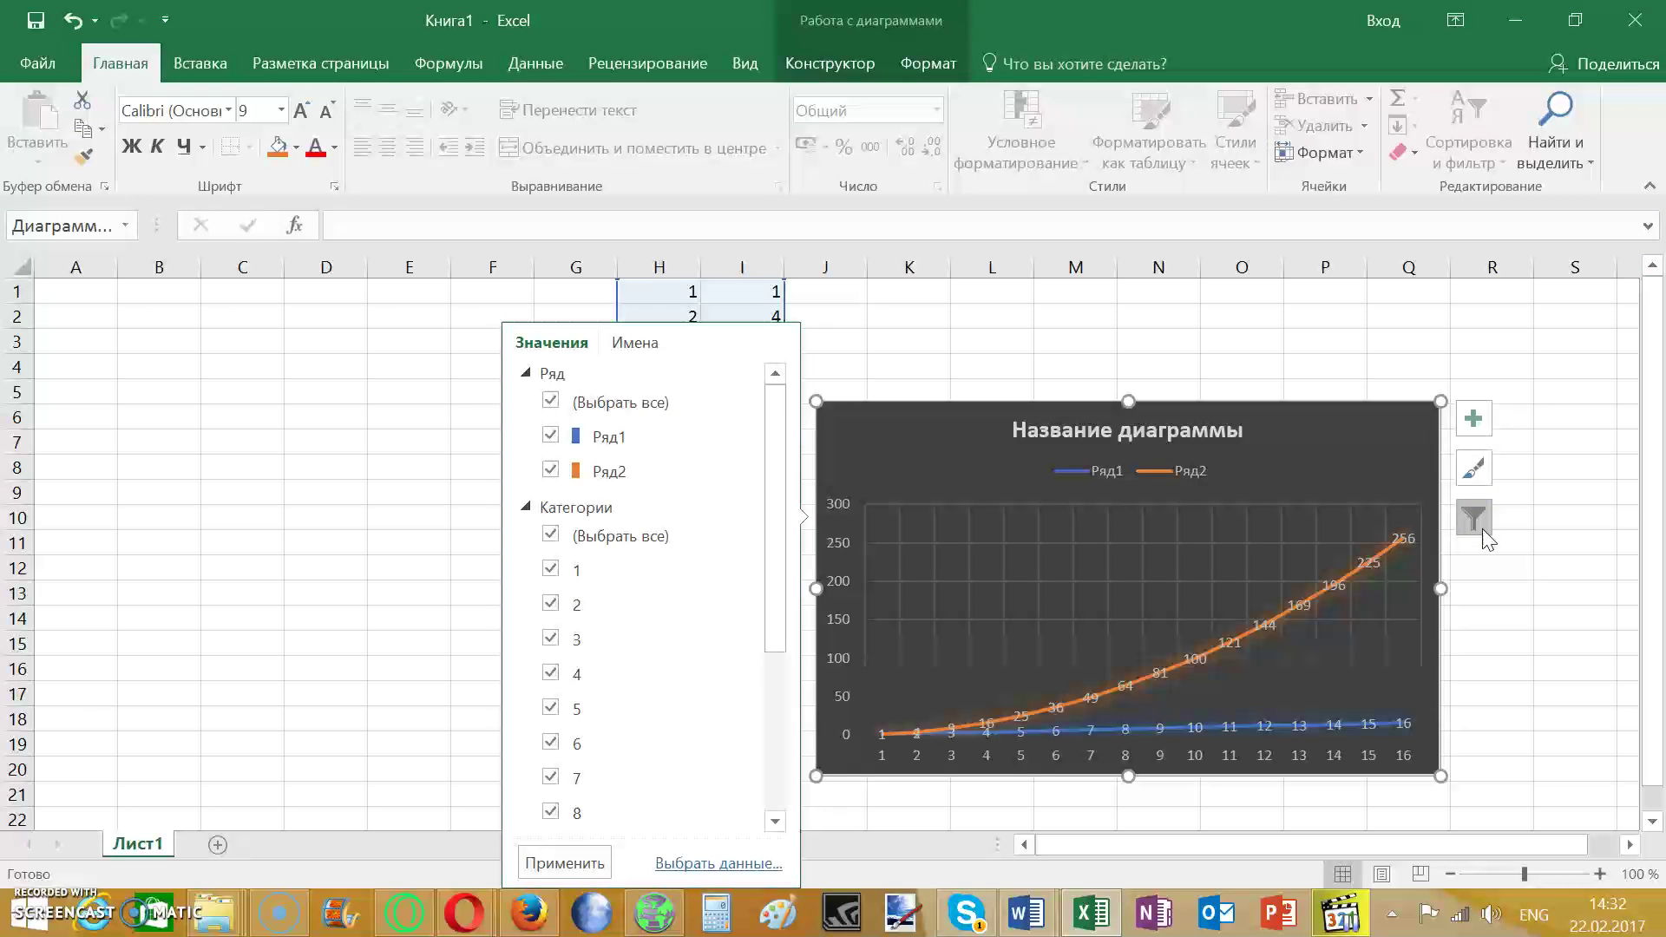
Close the chart filters, minimize the Skype window, and deselect the chart via cells P3 and O4.
click(1482, 529)
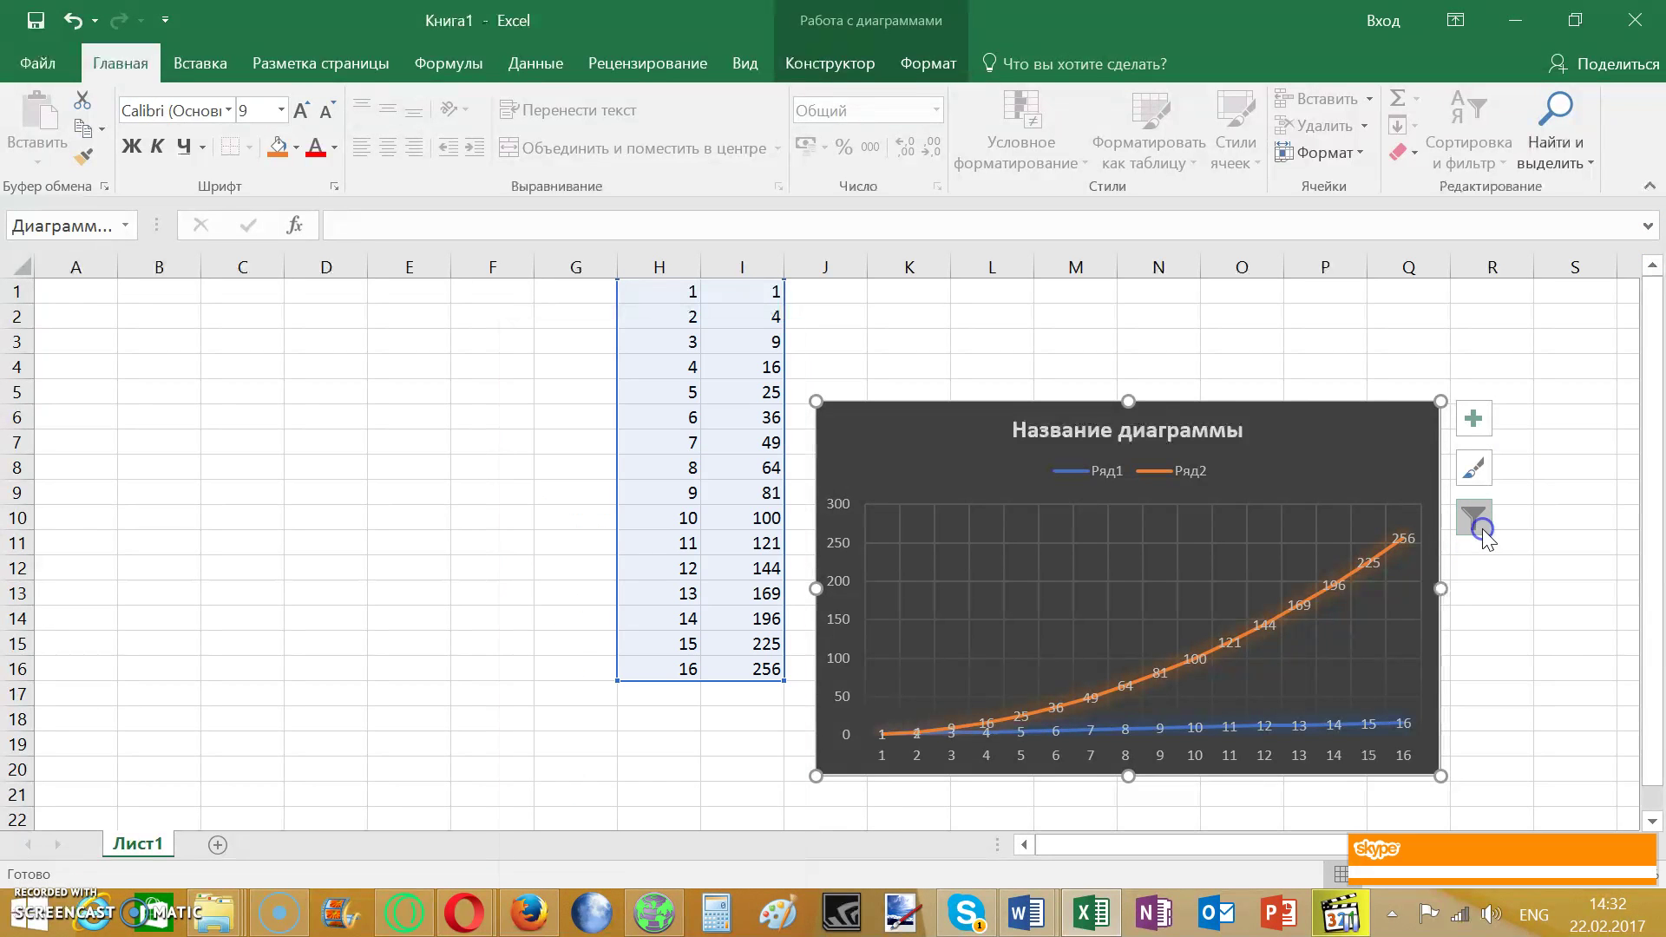
click(1528, 407)
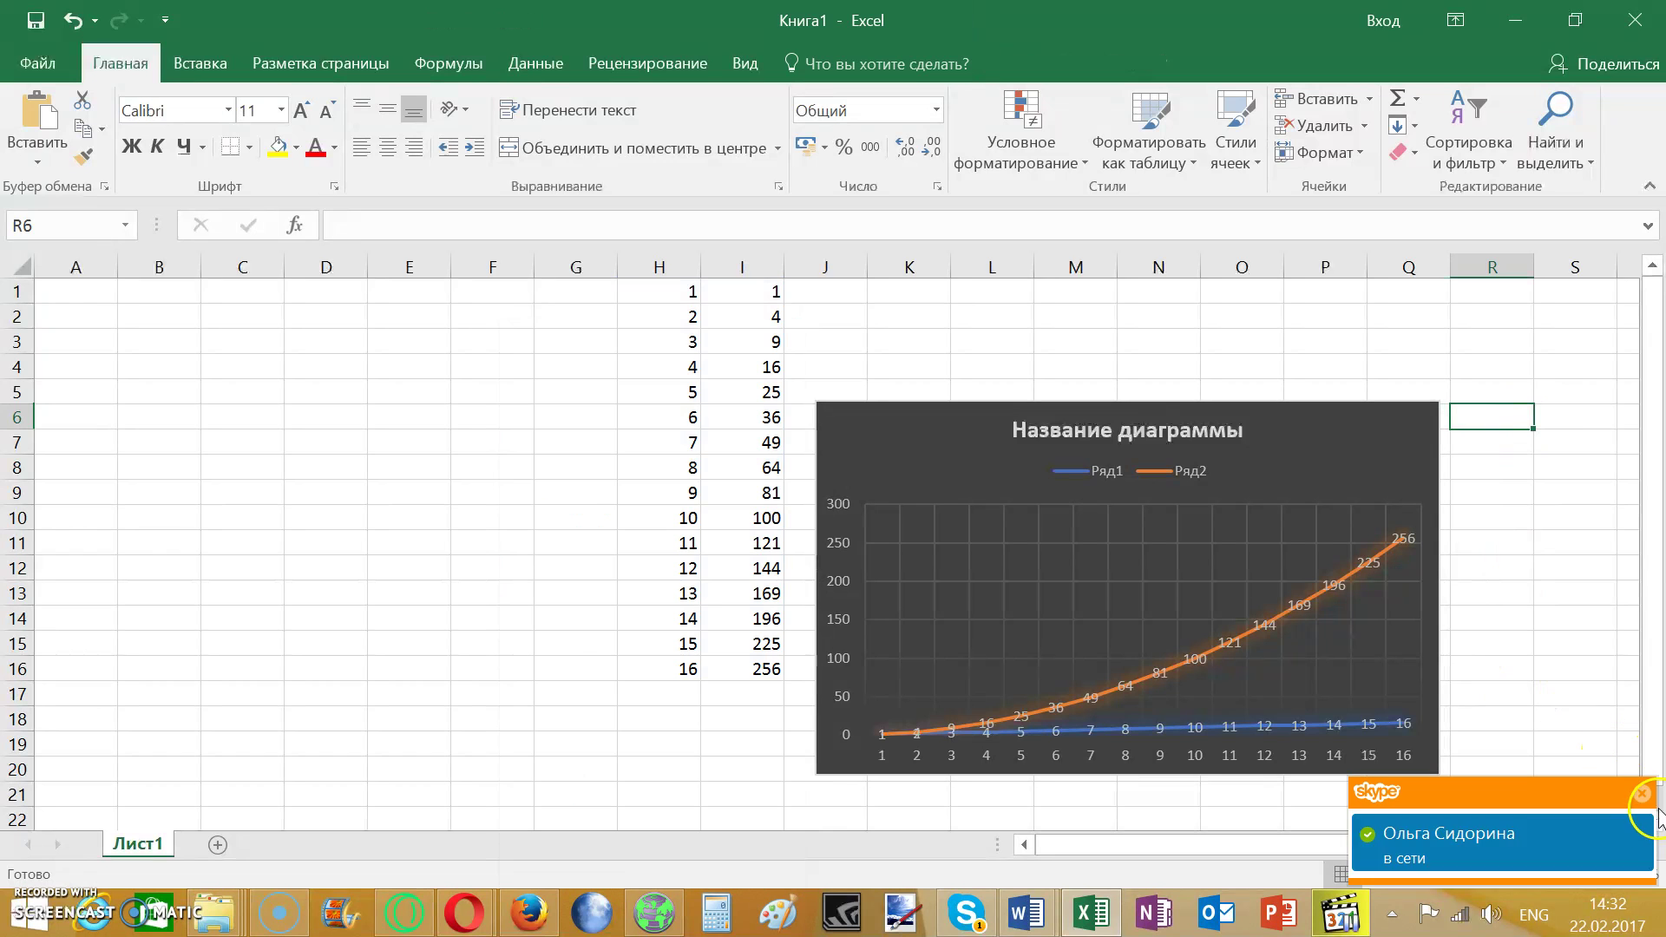
click(1650, 796)
click(1551, 16)
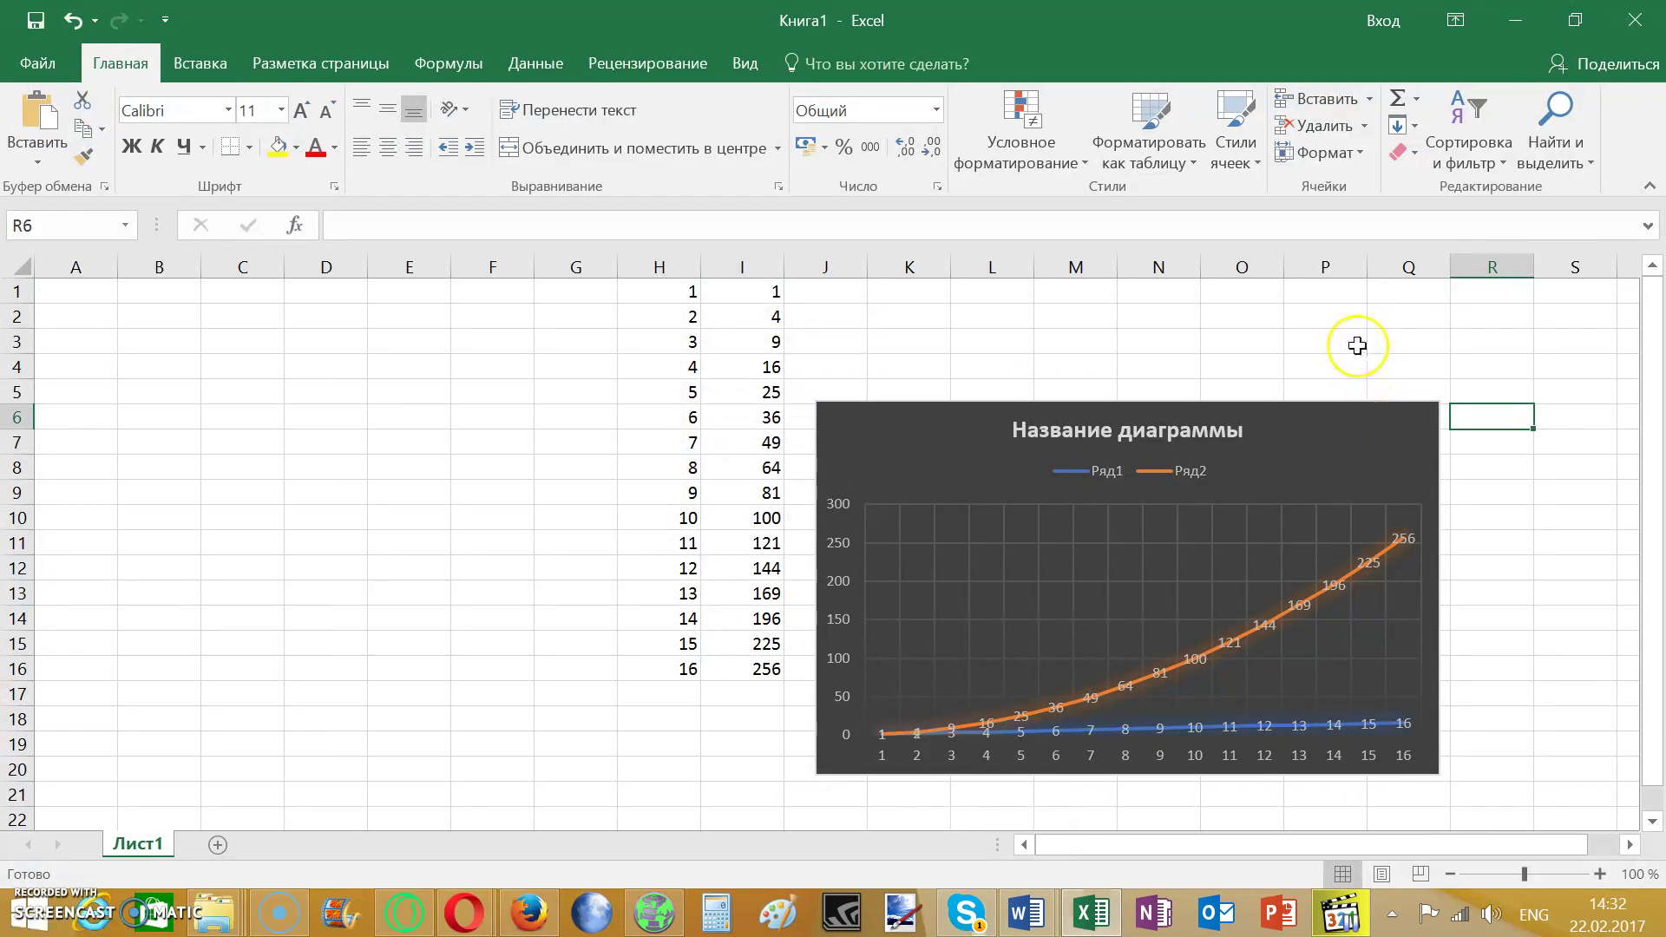
click(1356, 345)
click(1273, 376)
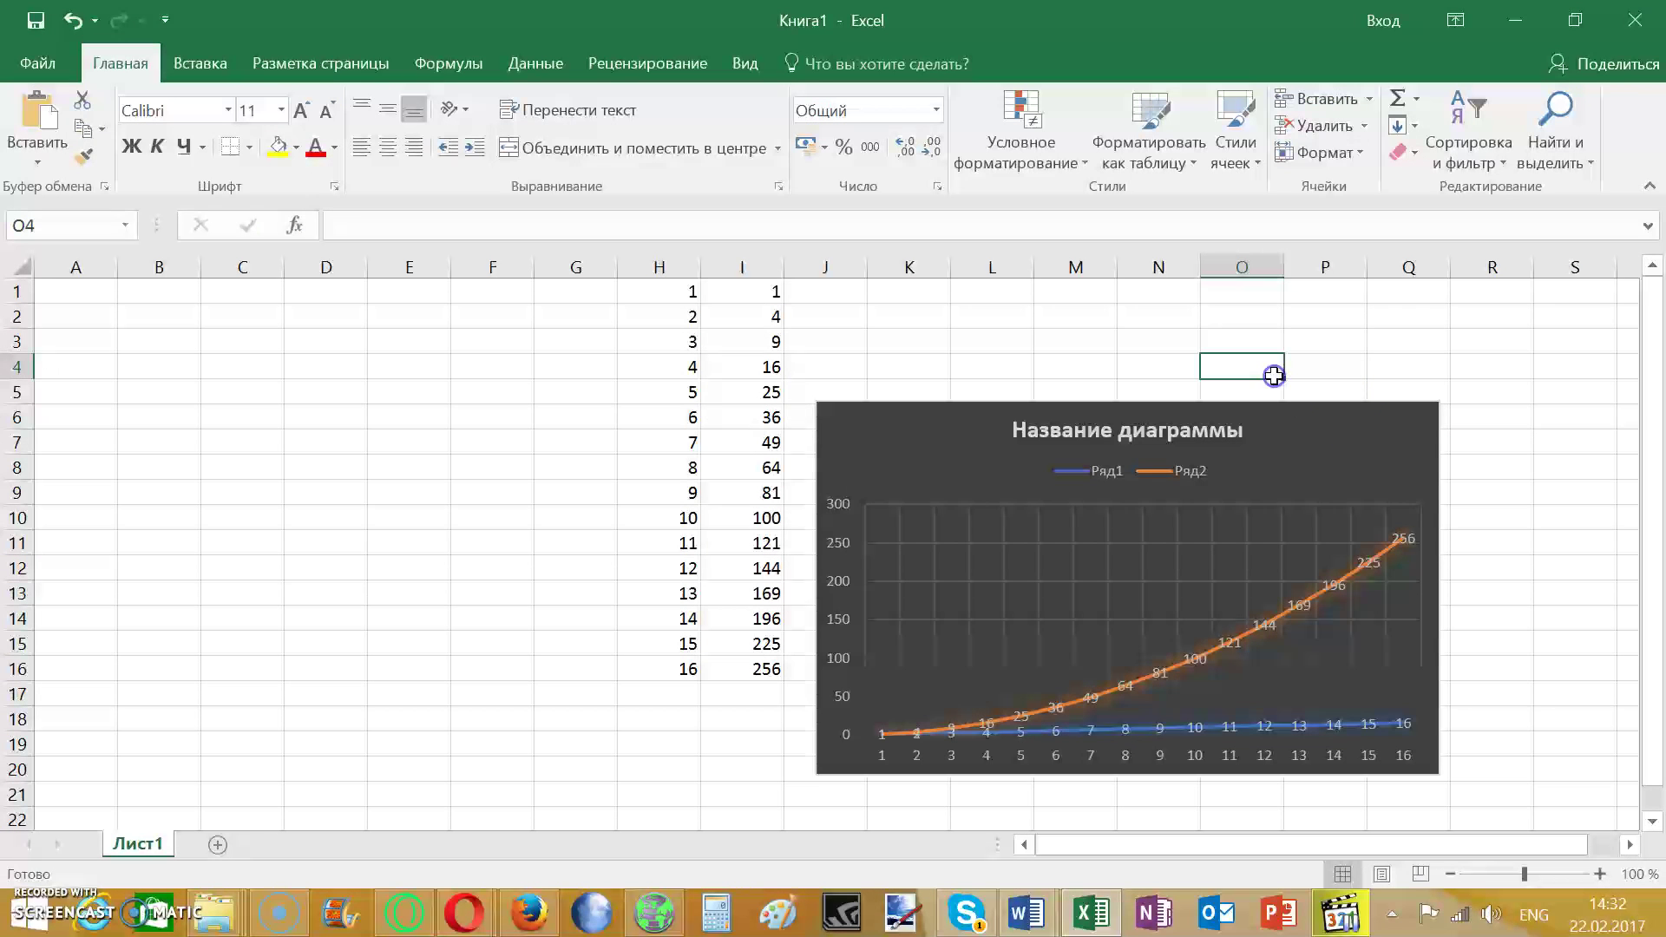